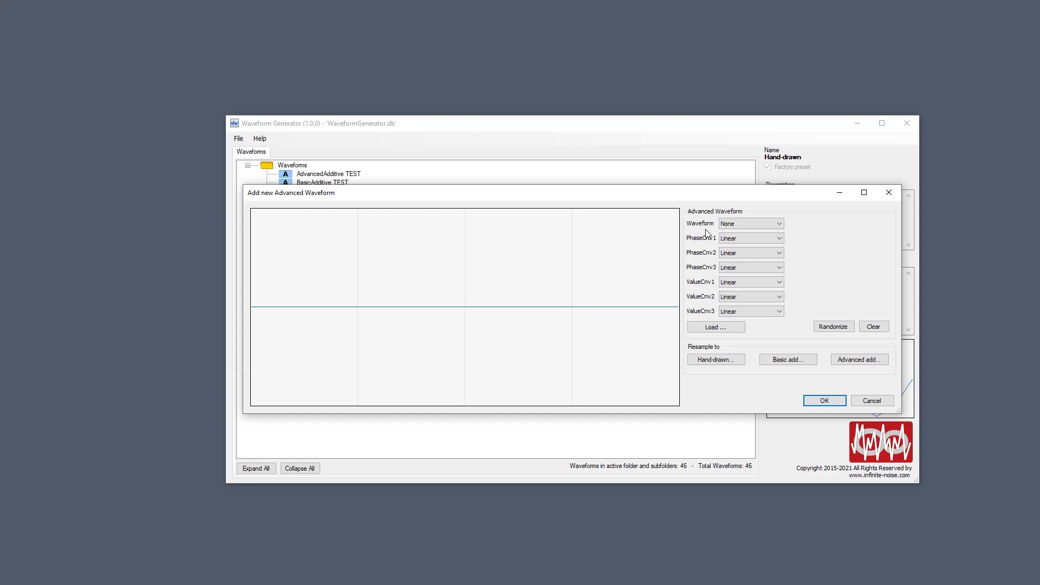
Set the new advanced waveform's source to Sine, phase converter 1 to Compress and phase converter 2 to Freq. Multiplier
left_click(755, 226)
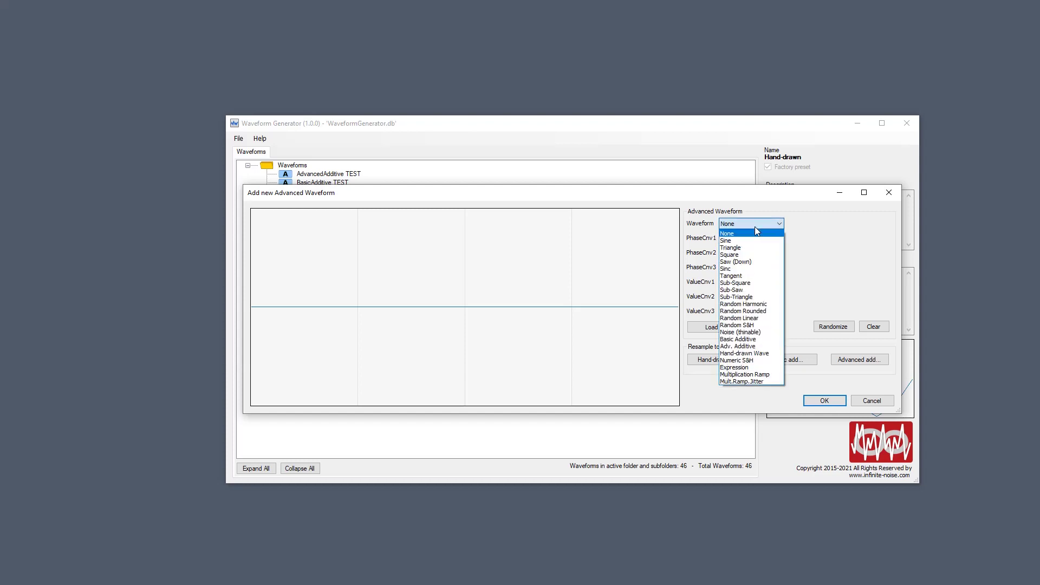
left_click(748, 240)
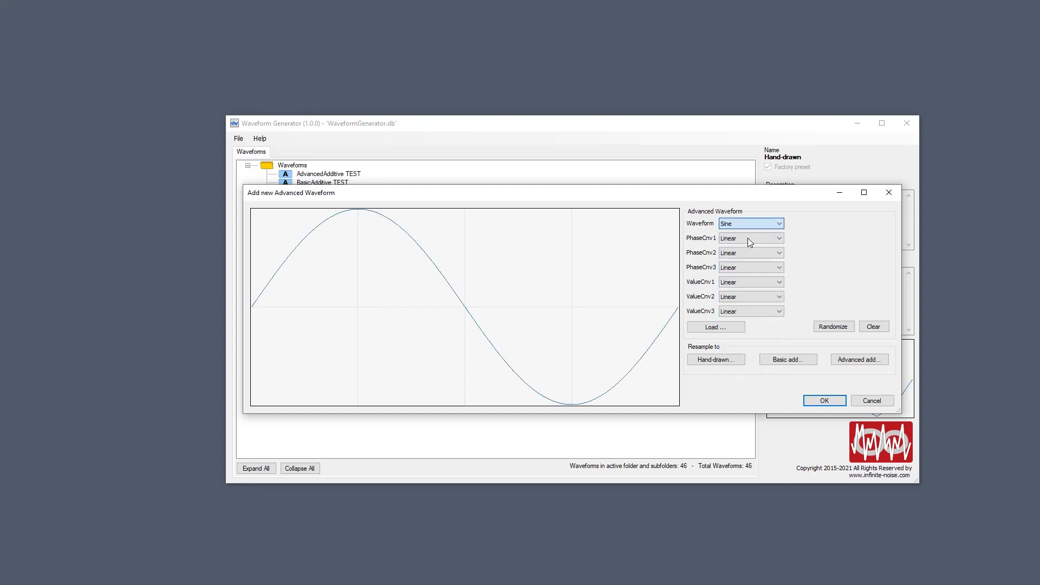
left_click(749, 242)
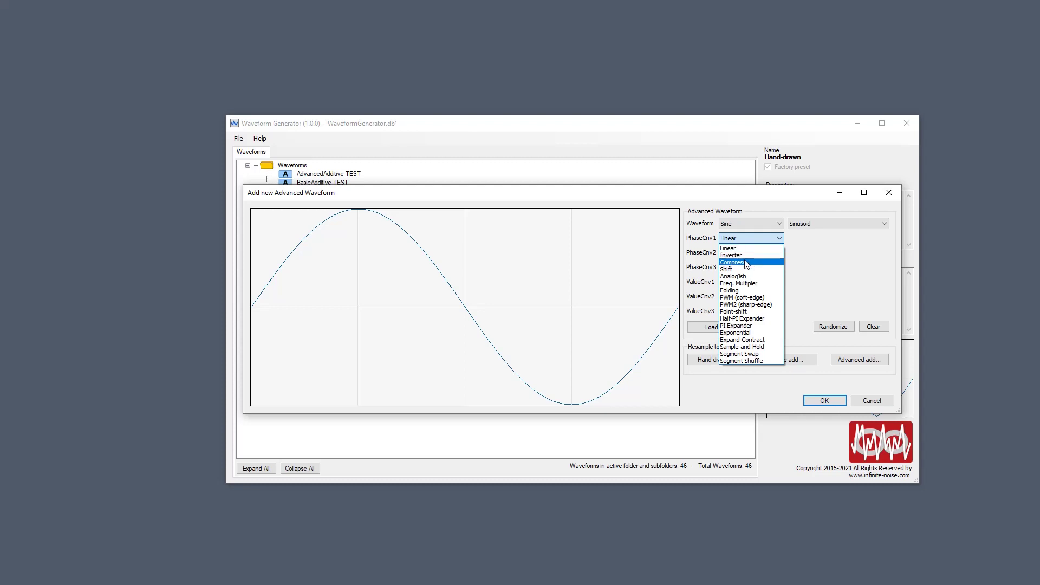
left_click(746, 262)
left_click(744, 256)
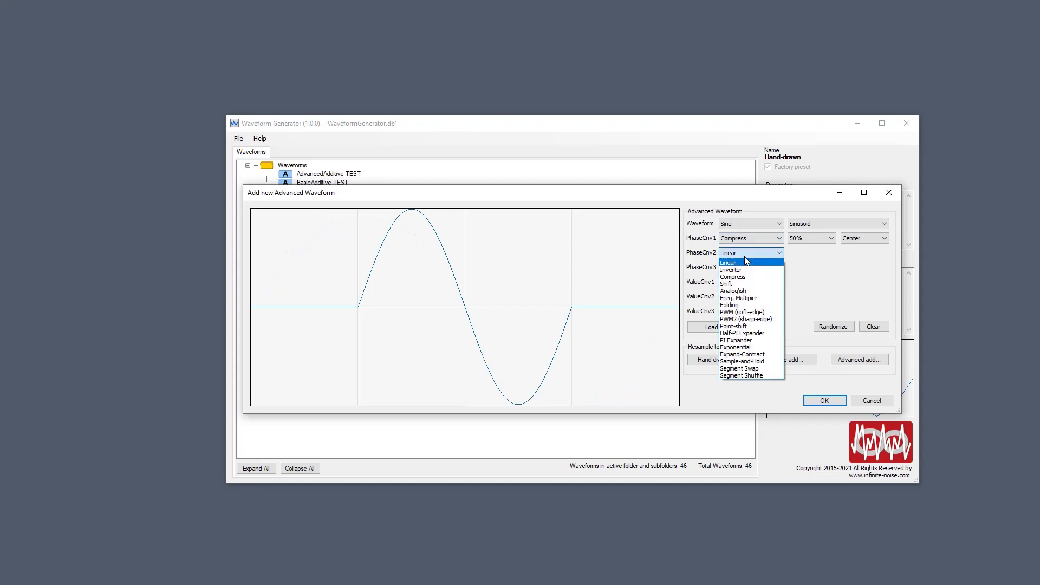
left_click(747, 298)
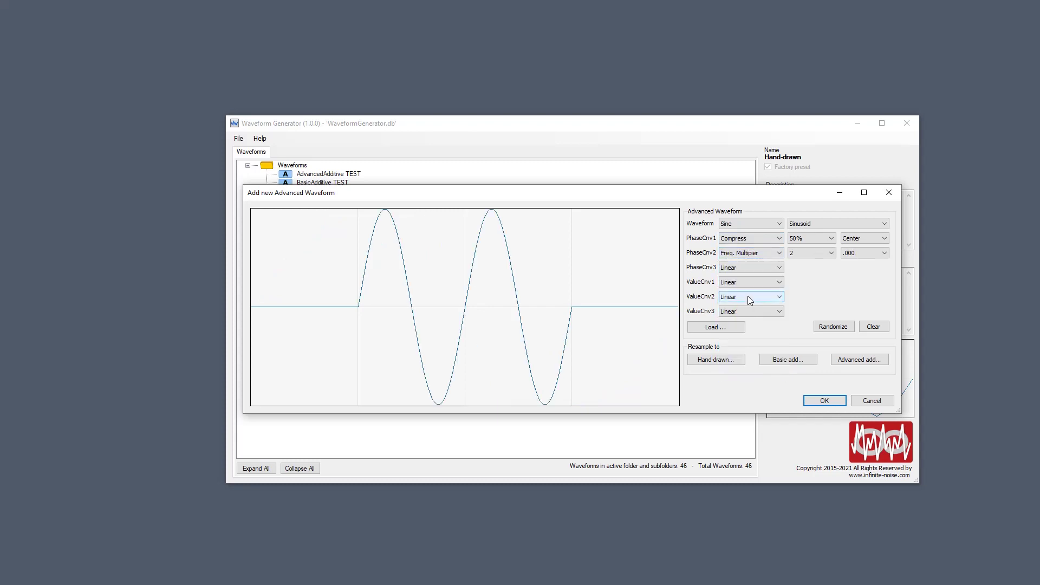
Swap phase converters 1 and 2 so the frequency multiplier precedes the compression
right_click(739, 255)
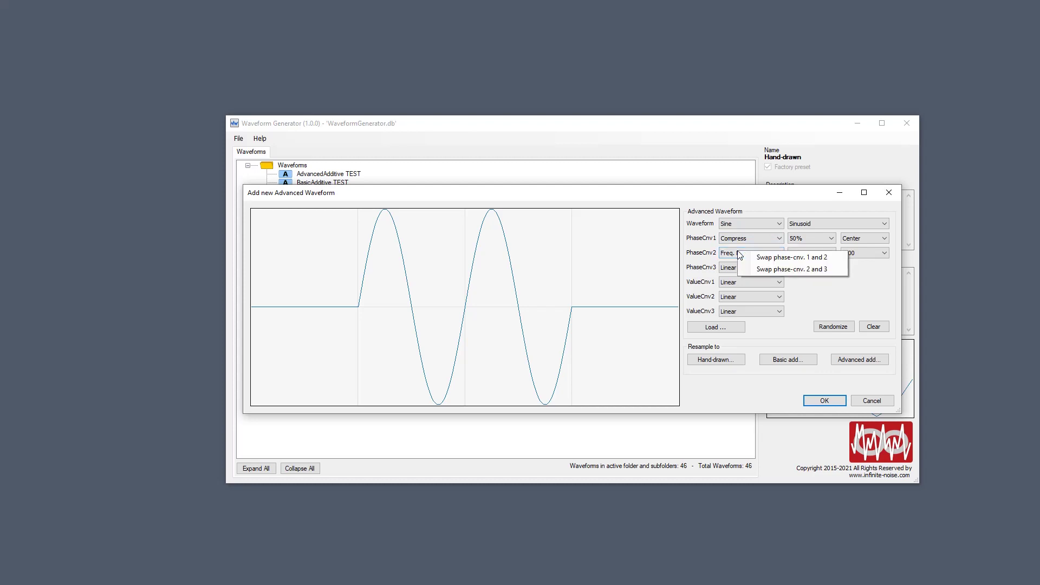
left_click(790, 258)
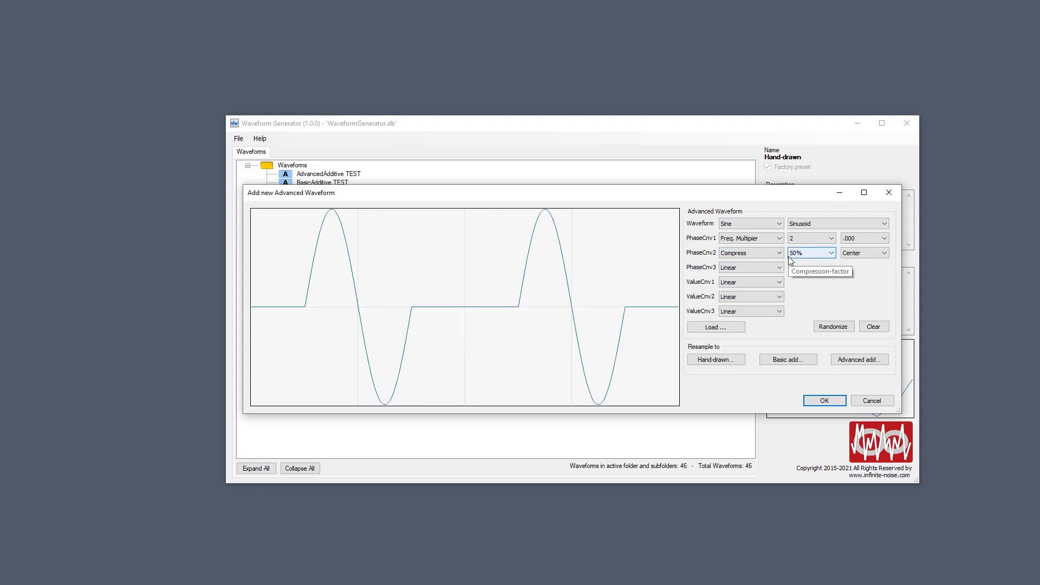
right_click(740, 256)
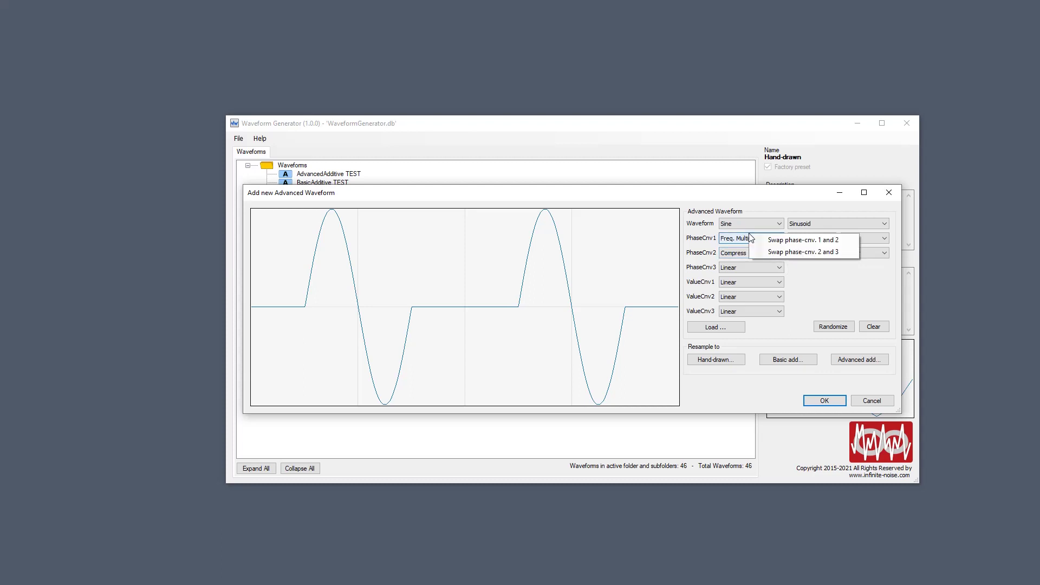
Set value converter 1 to Inverter and value converter 2 to Peak-Wrapper
left_click(739, 282)
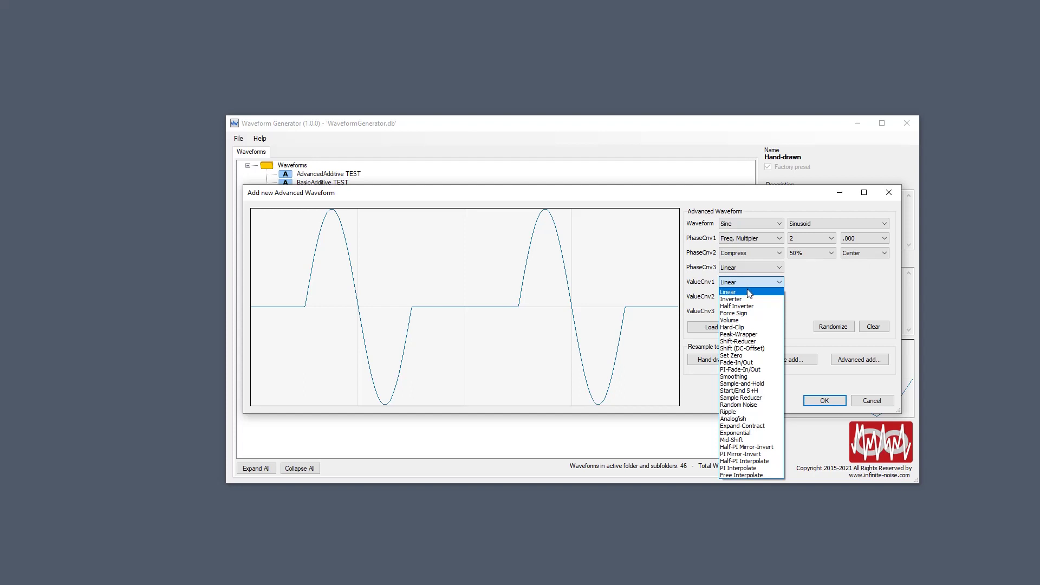
left_click(751, 300)
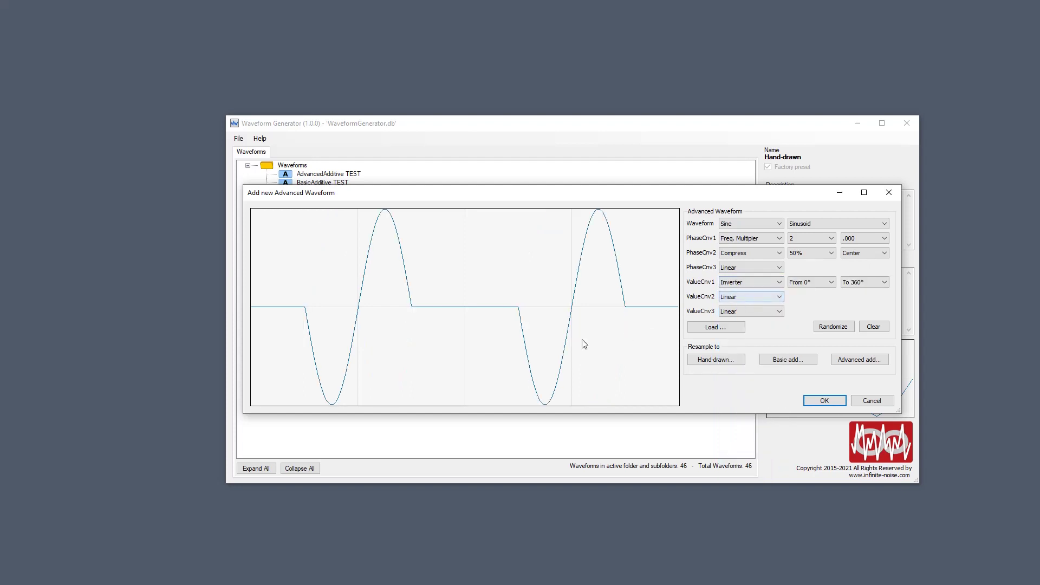
left_click(743, 296)
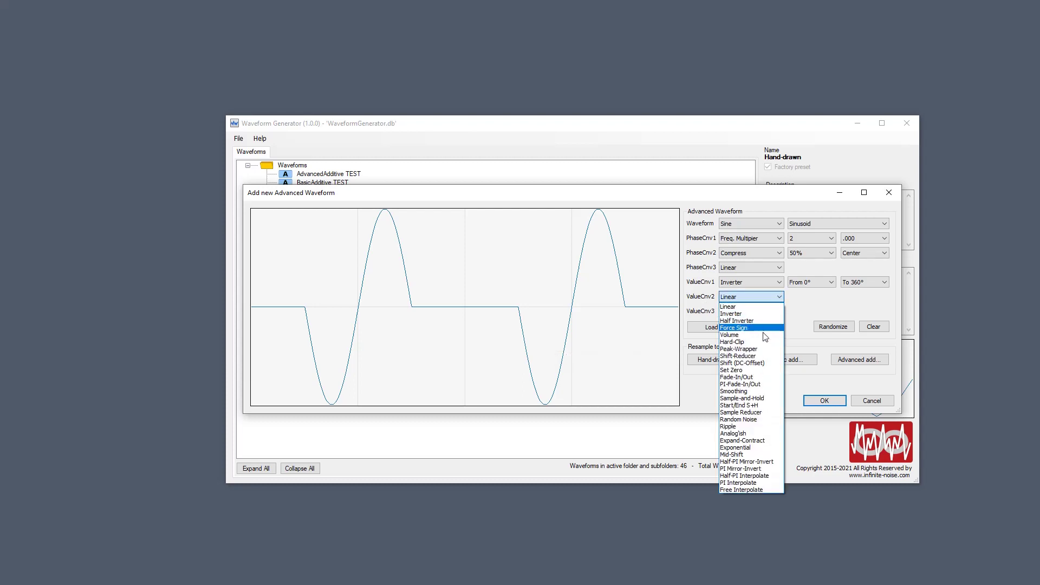
left_click(749, 349)
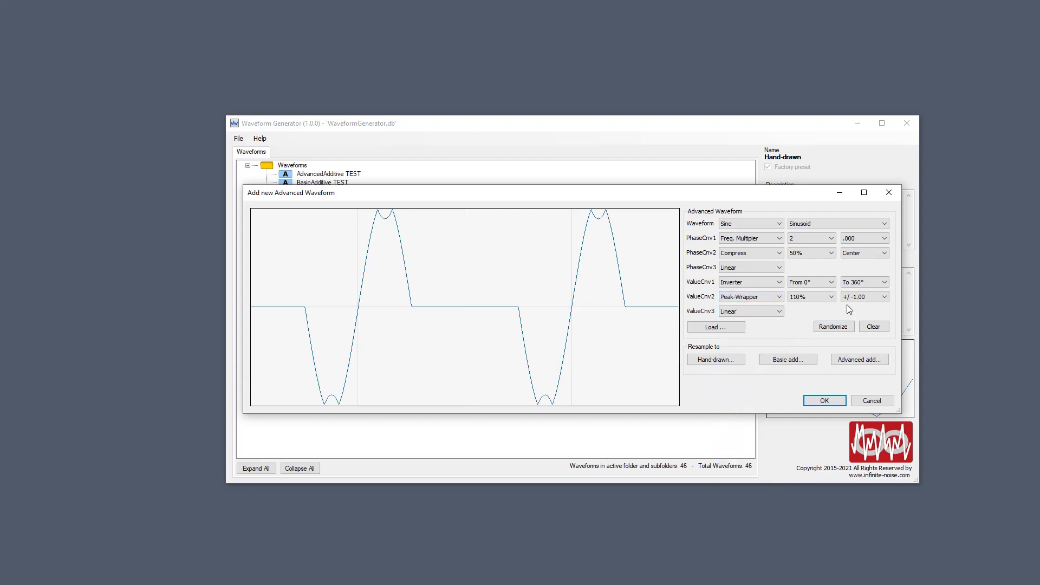
Raise the Peak-Wrapper amount to 365% and set value converter 3 to Fade-In/Out
left_click(810, 297)
scroll(811, 296, "down", 6)
scroll(803, 297, "down", 10)
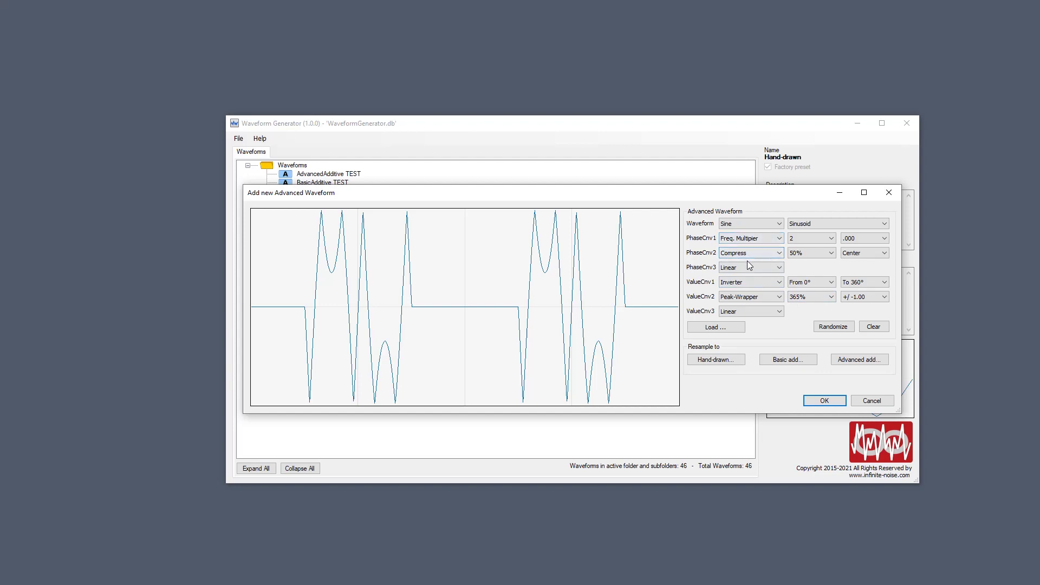
left_click(745, 309)
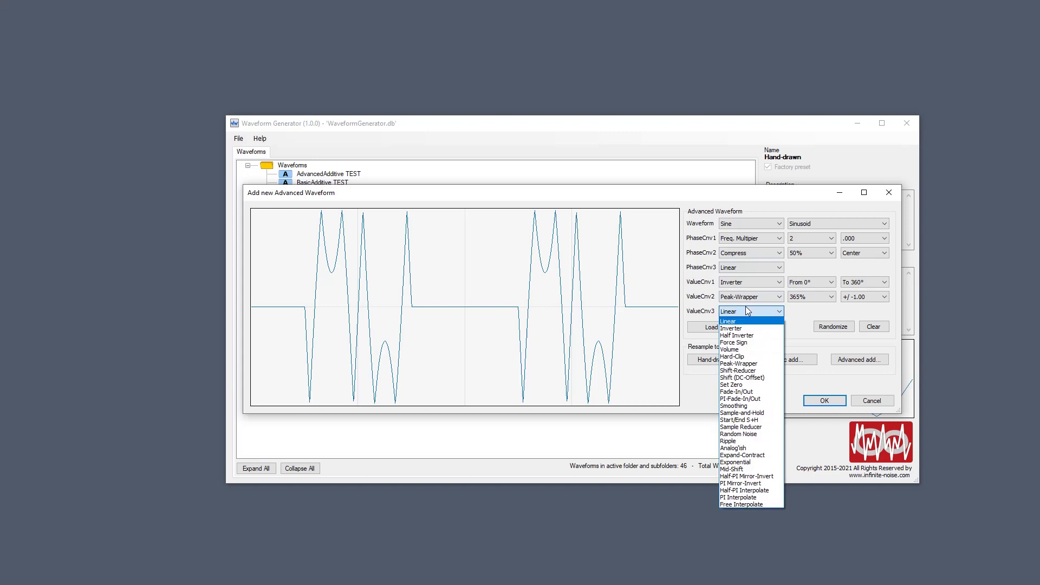
left_click(756, 391)
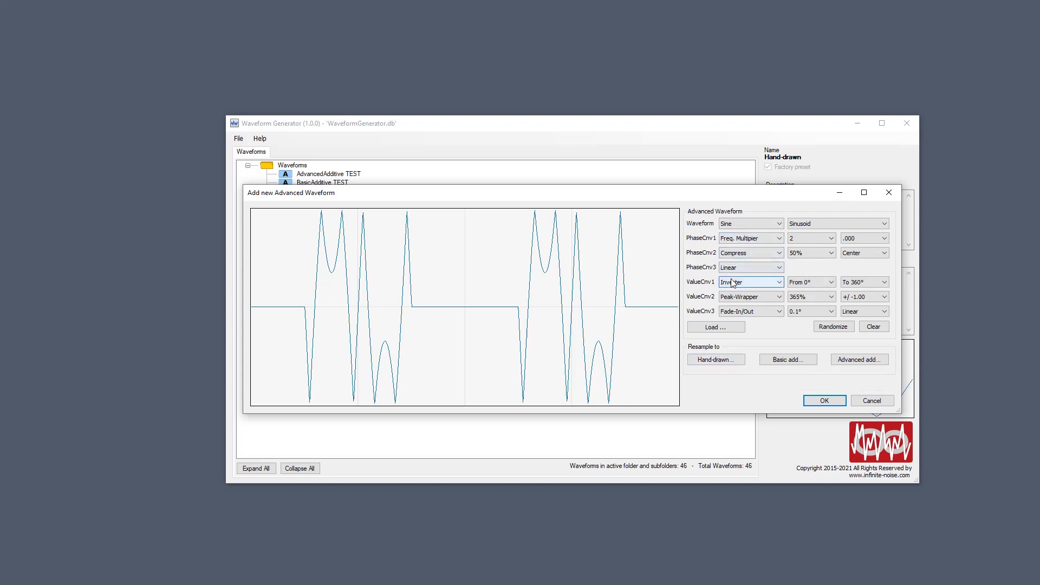
Resample the waveform to a hand-drawn wave and view it in the hand-drawn waveform editor without editing it
left_click(725, 363)
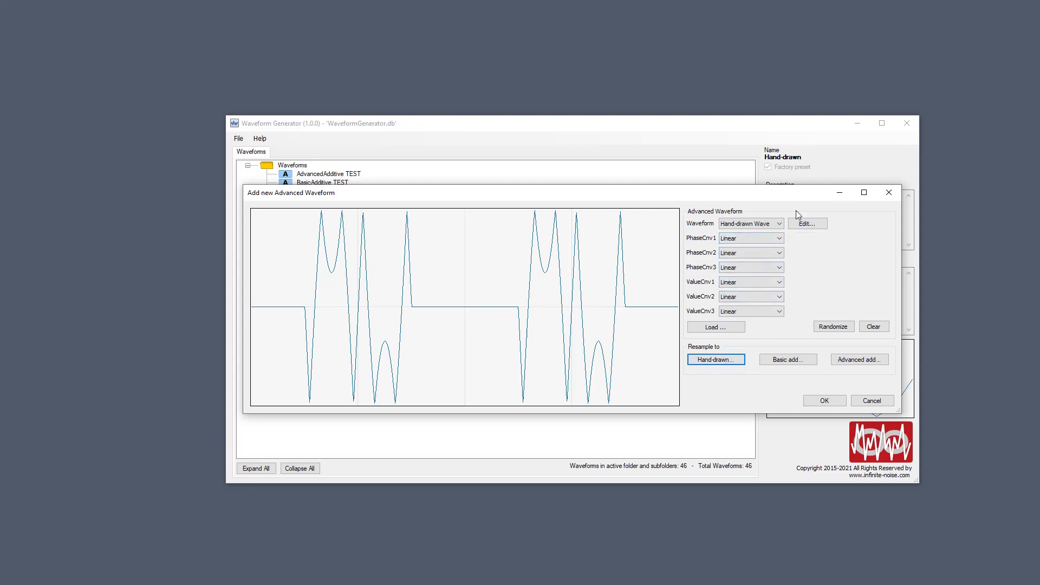
left_click(806, 223)
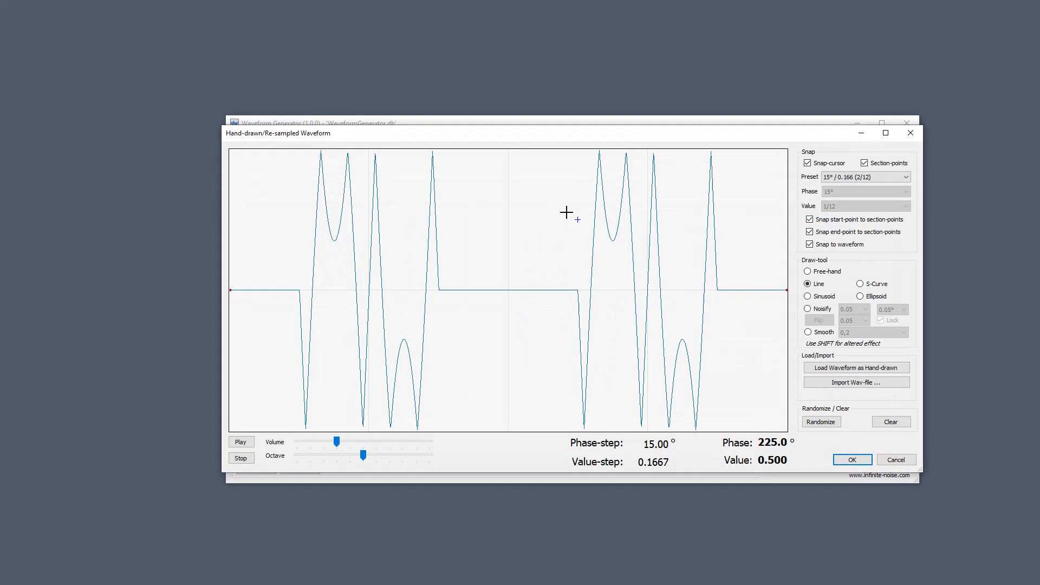
left_click(905, 139)
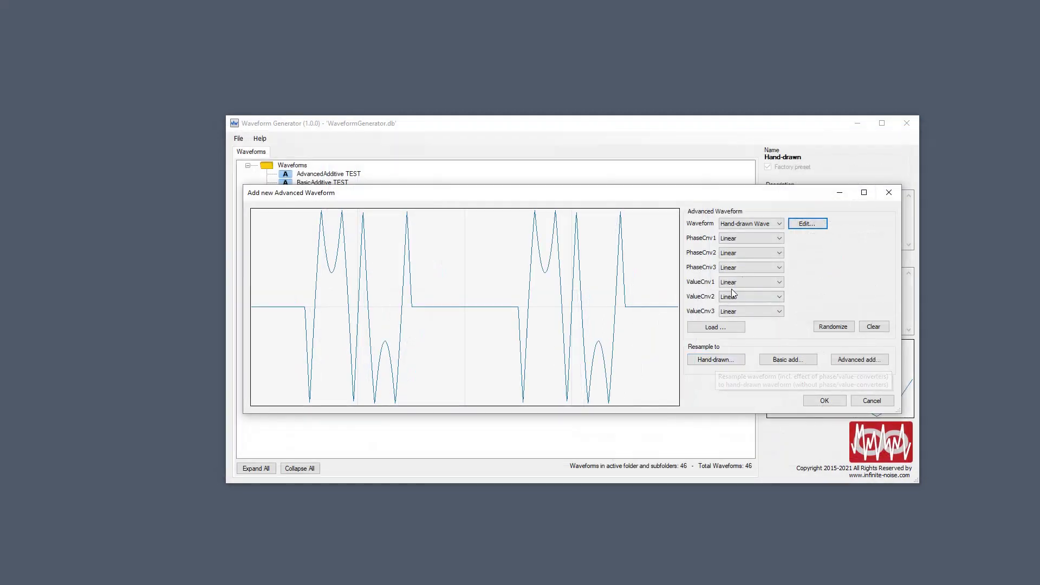
left_click(744, 282)
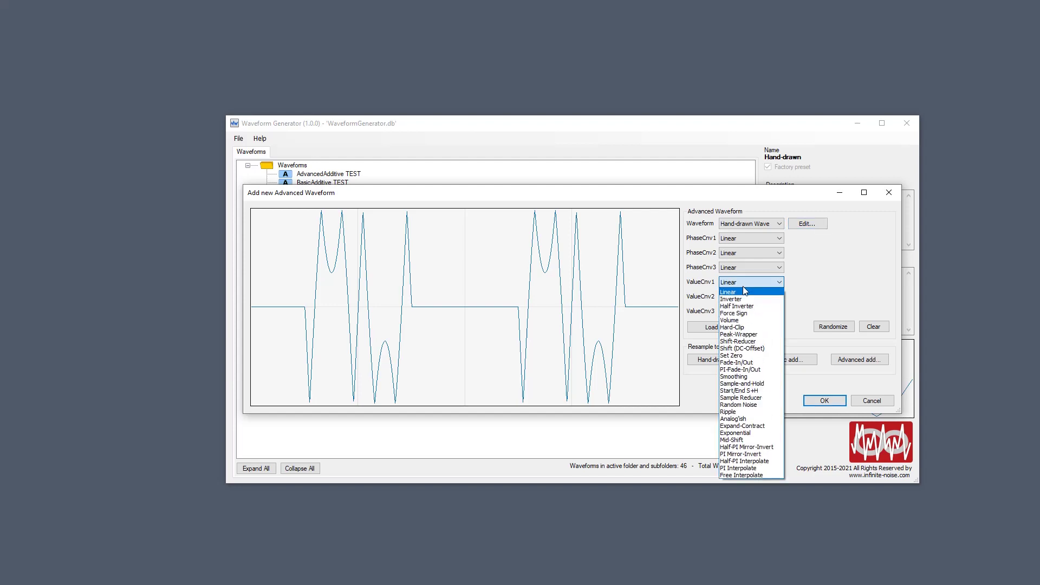
left_click(818, 250)
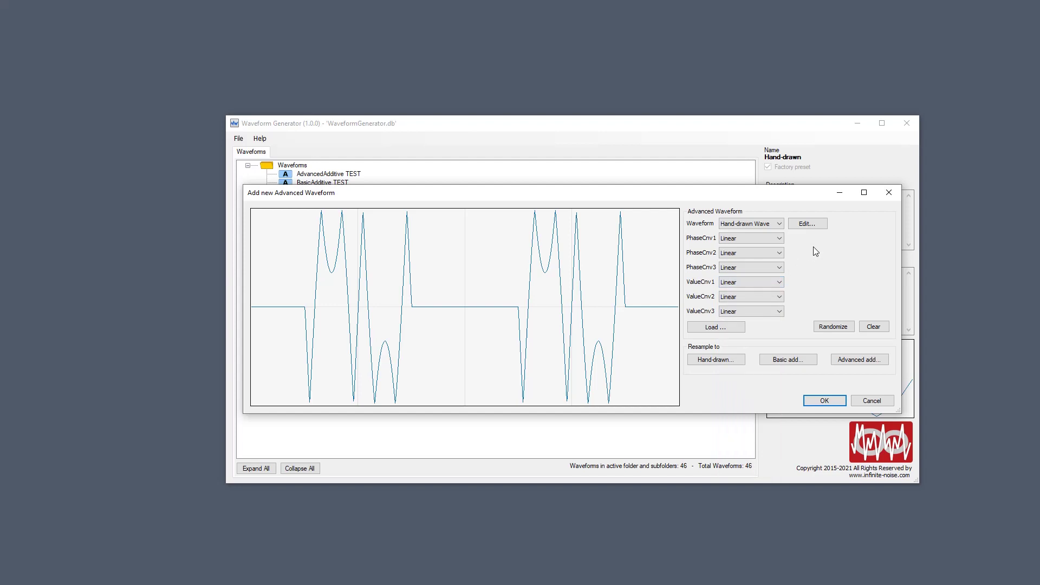
Clear the waveform settings and randomize them repeatedly to preview different shapes, discarding the new waveform at the end
left_click(869, 332)
left_click(837, 330)
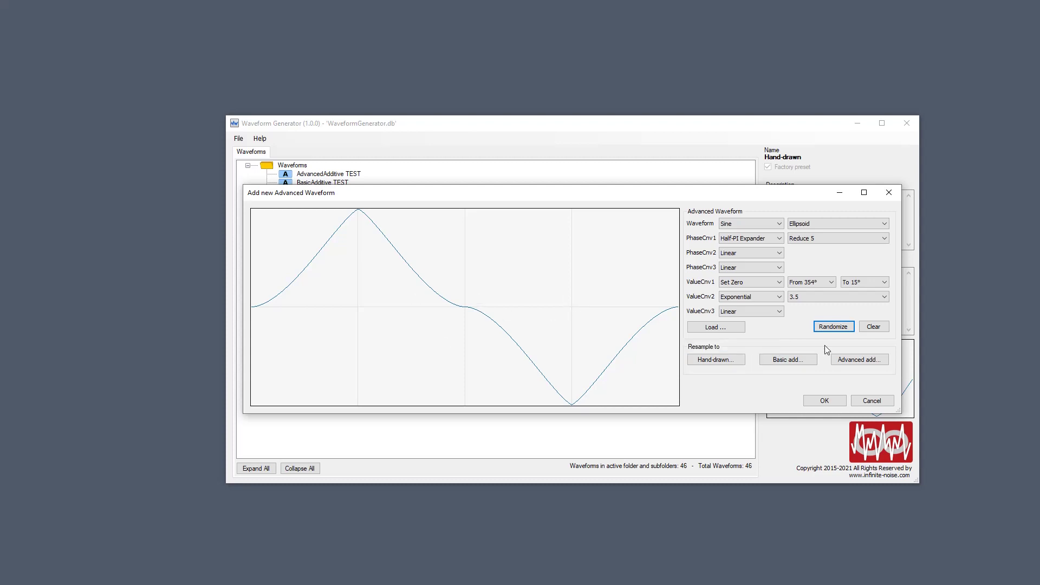
left_click(834, 332)
left_click(833, 331)
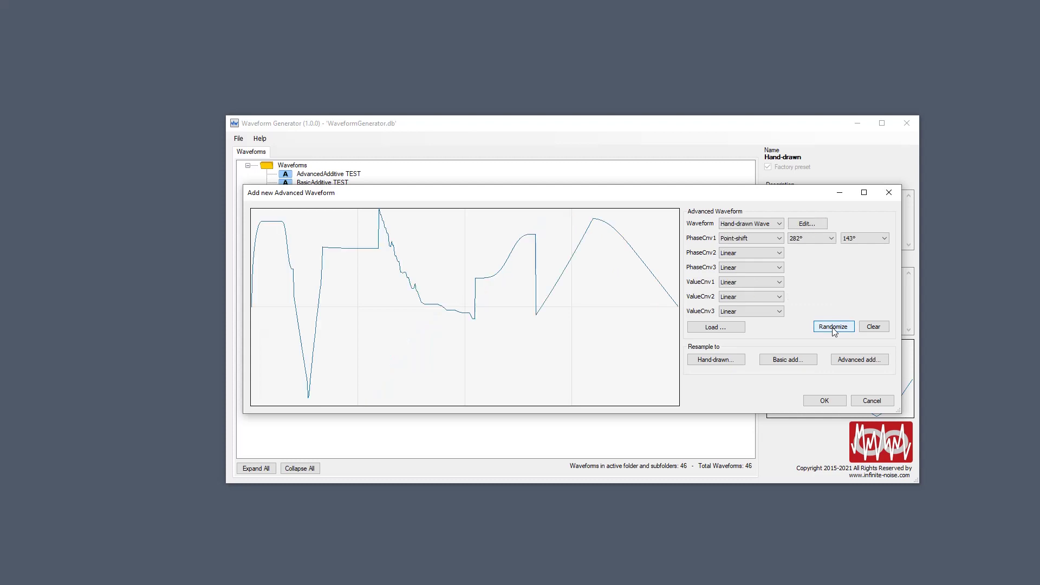
left_click(833, 332)
left_click(833, 331)
left_click(833, 332)
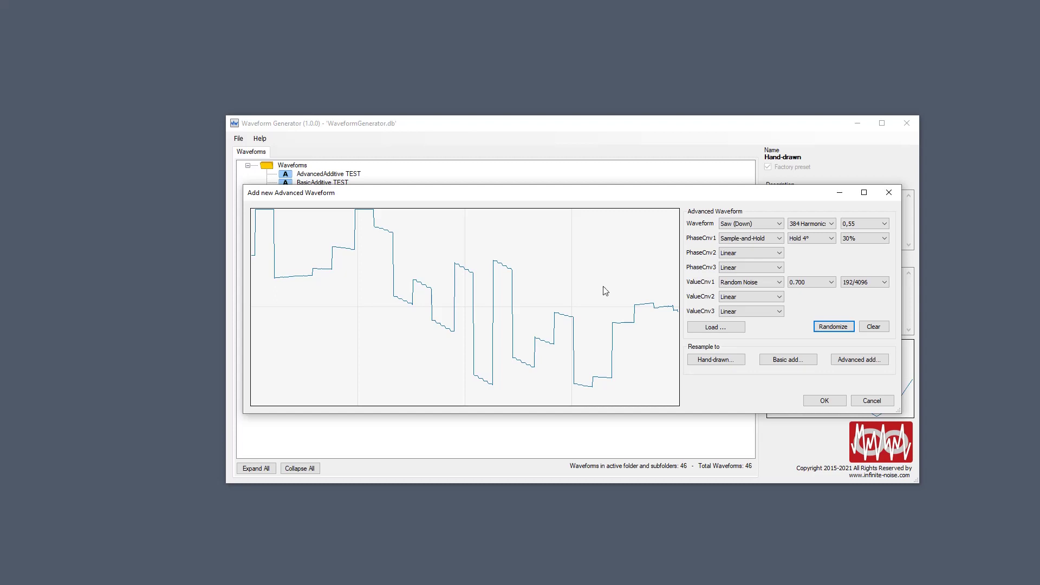
left_click(833, 326)
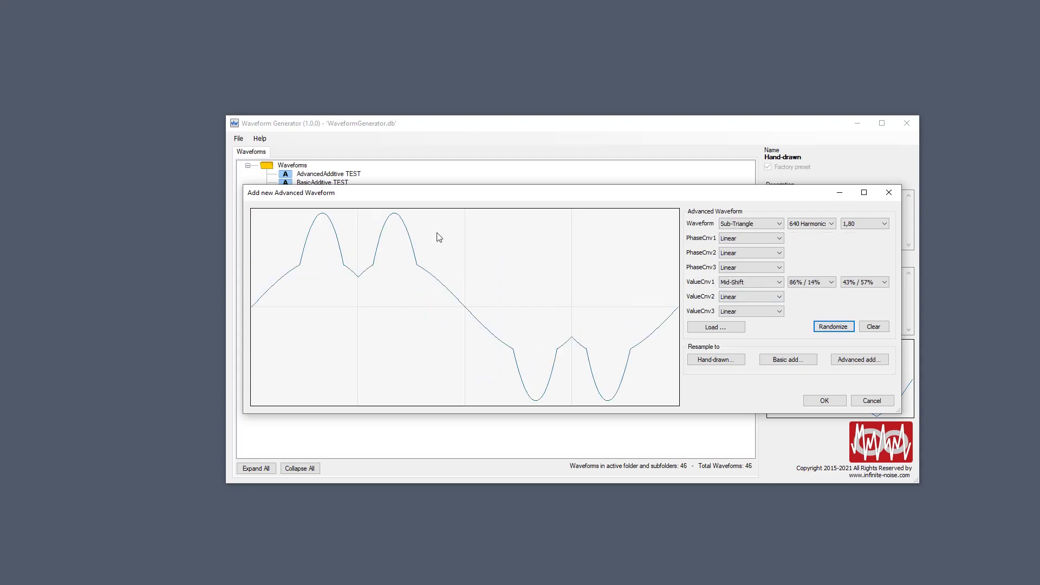
left_click(833, 326)
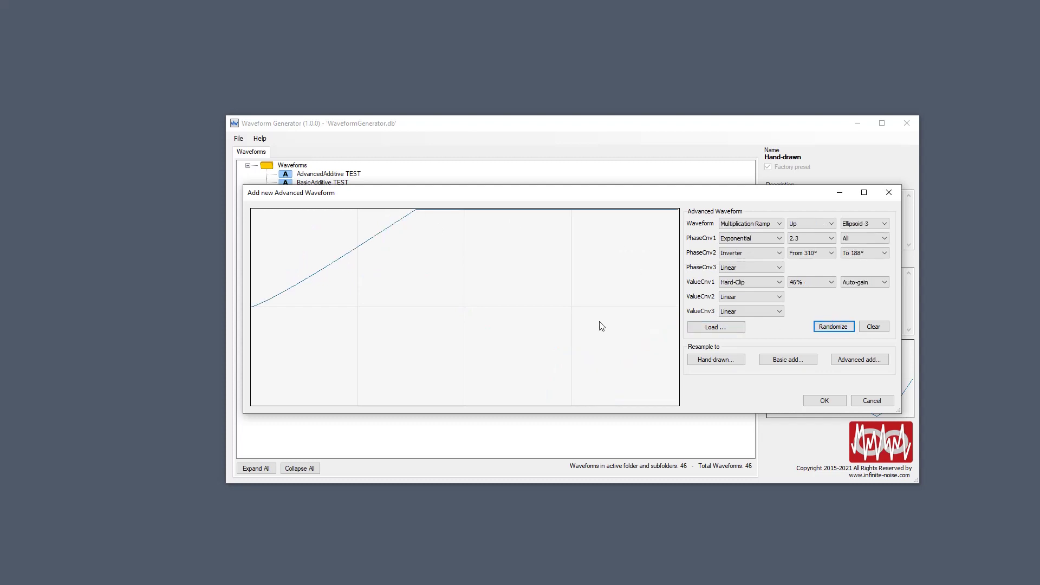
left_click(817, 329)
left_click(818, 330)
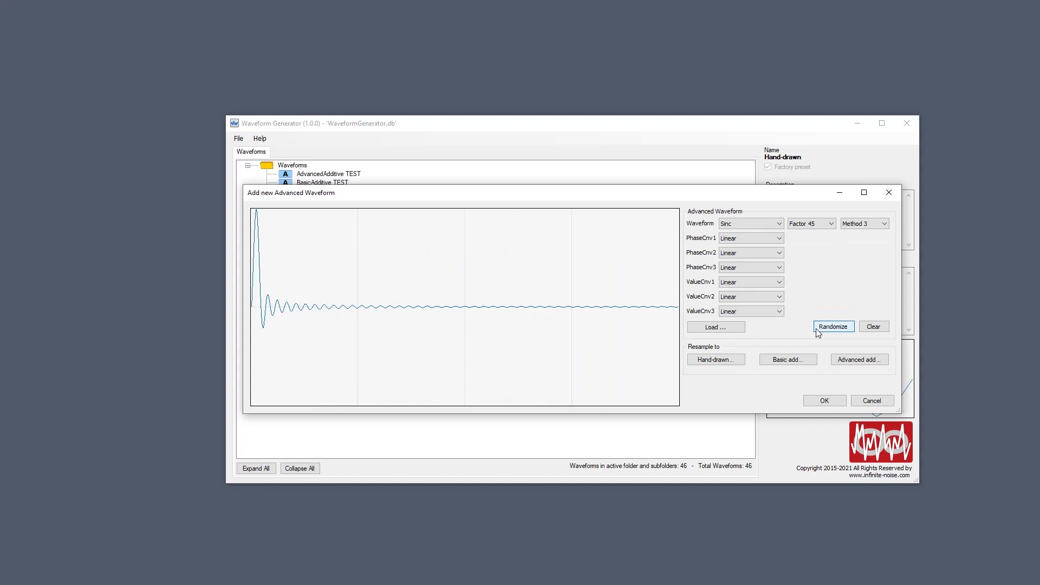
left_click(818, 331)
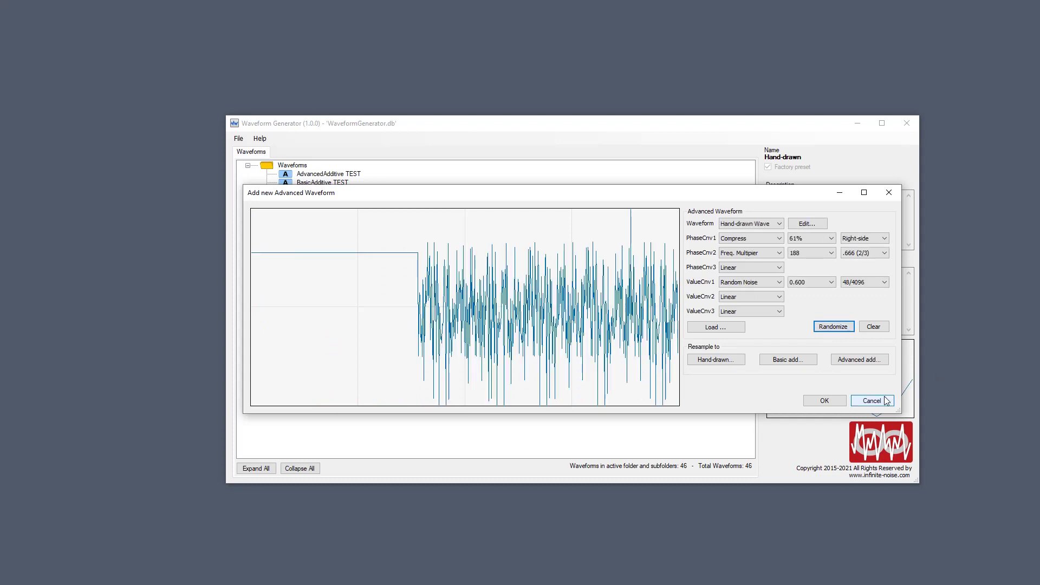
left_click(884, 401)
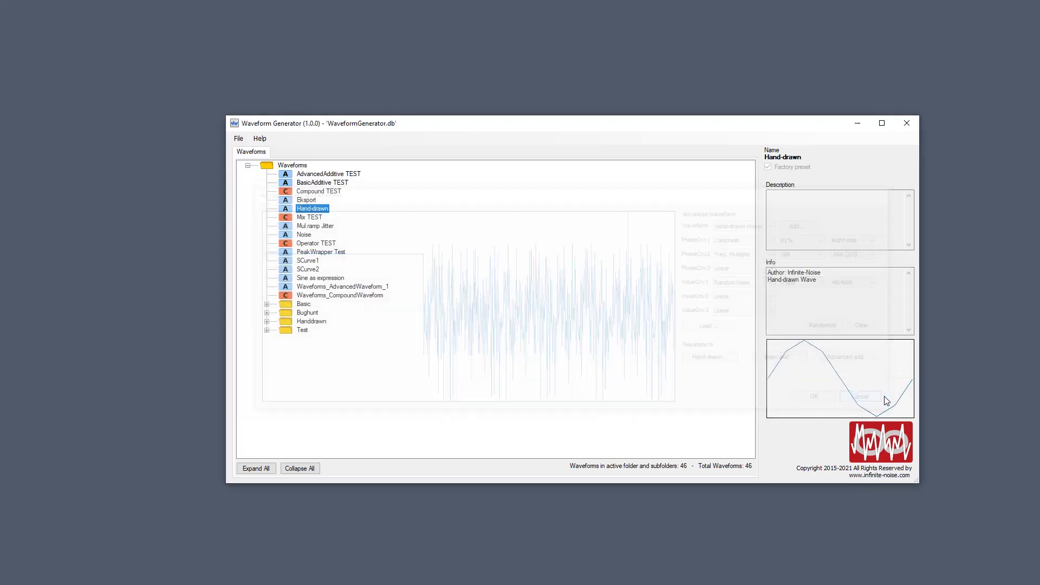
Switch to the SoundBank.db waveform database
left_click(239, 139)
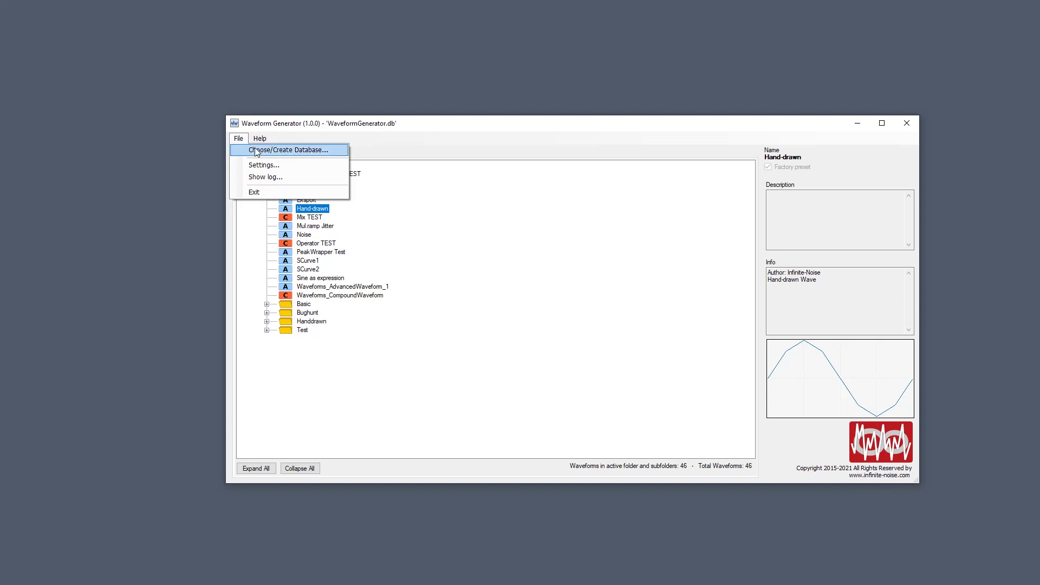
left_click(257, 151)
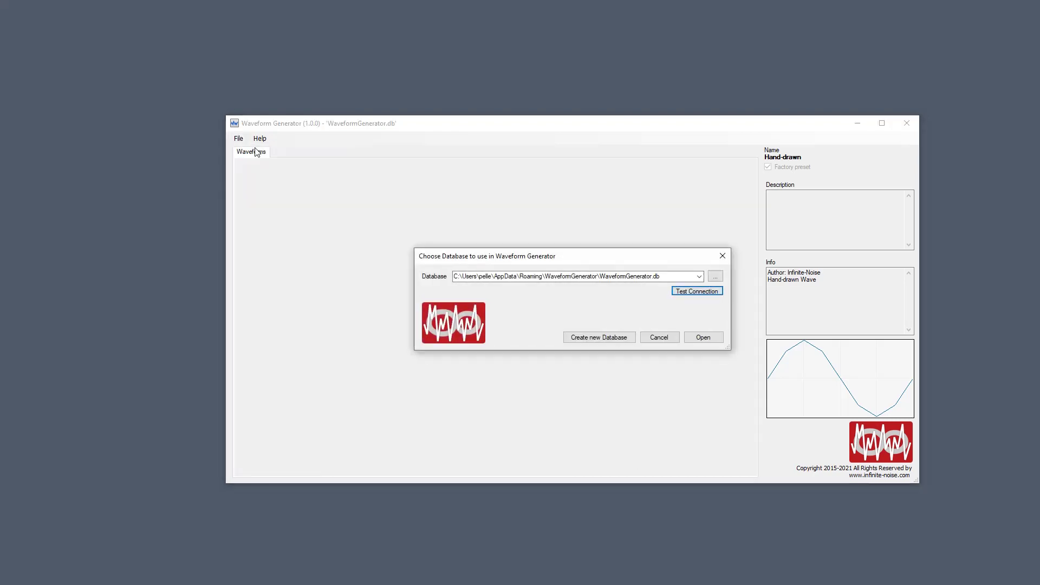
left_click(698, 277)
left_click(696, 293)
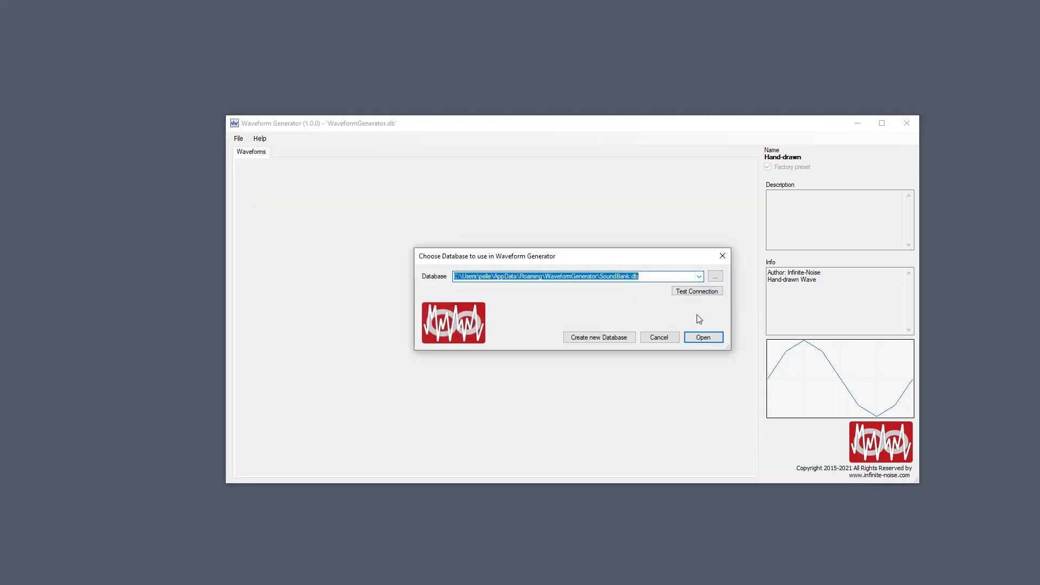
left_click(714, 339)
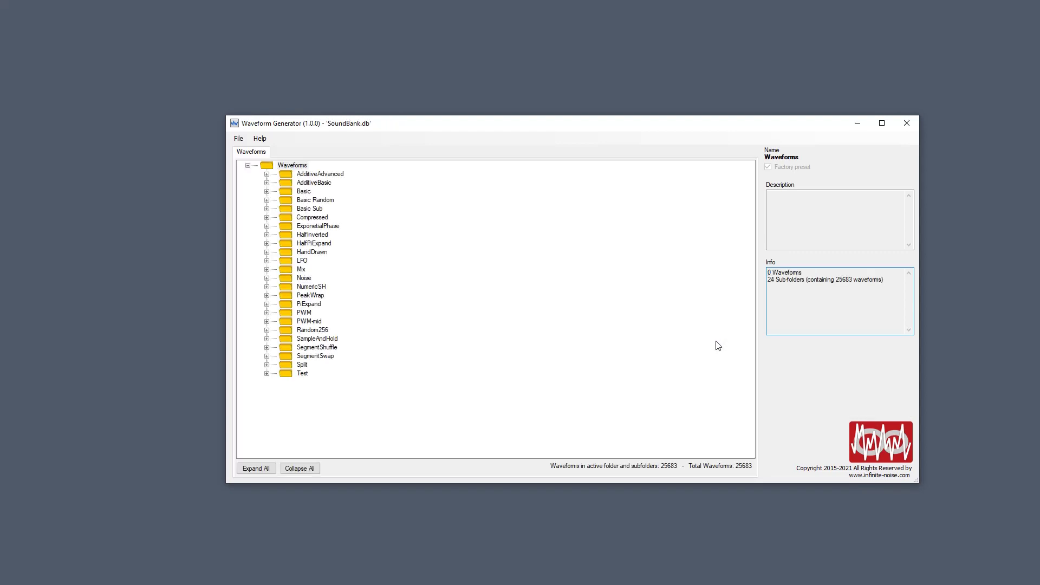
Expand all waveform folders and view the available actions for AddAdvFullyRandom_1, including the sibling waveform types
left_click(266, 469)
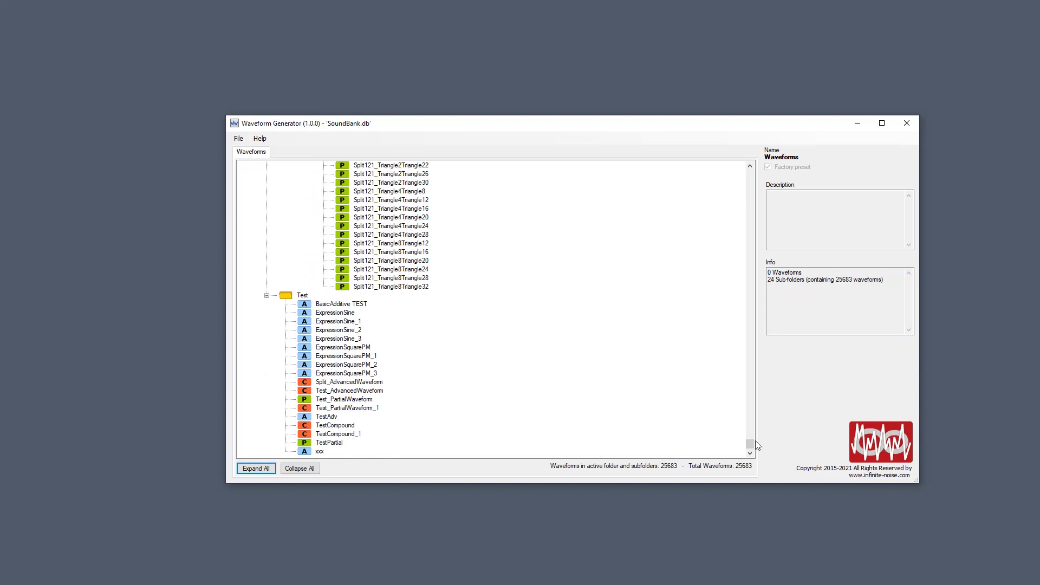
left_click_drag(752, 444, 761, 157)
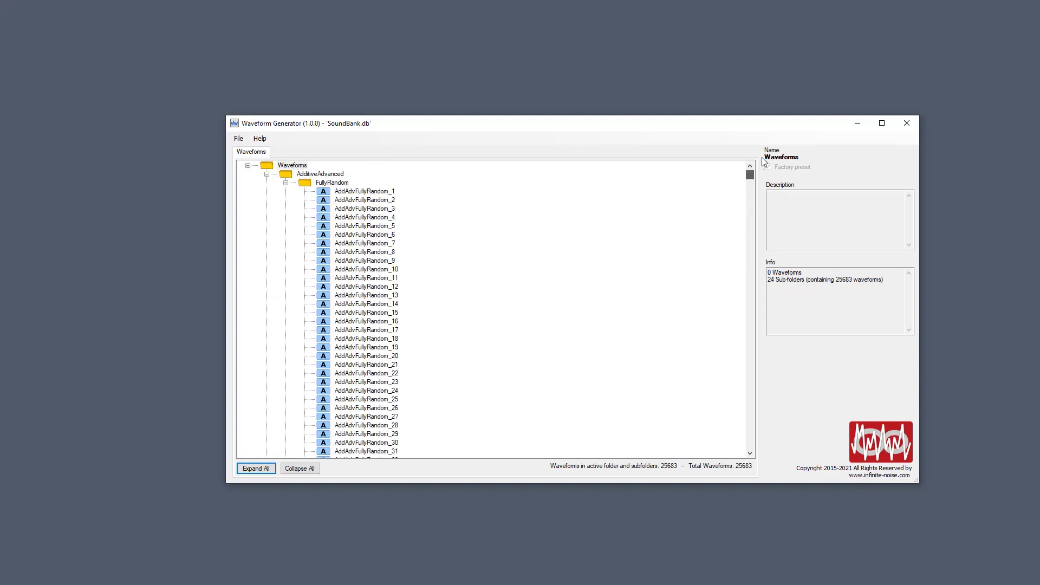
right_click(325, 194)
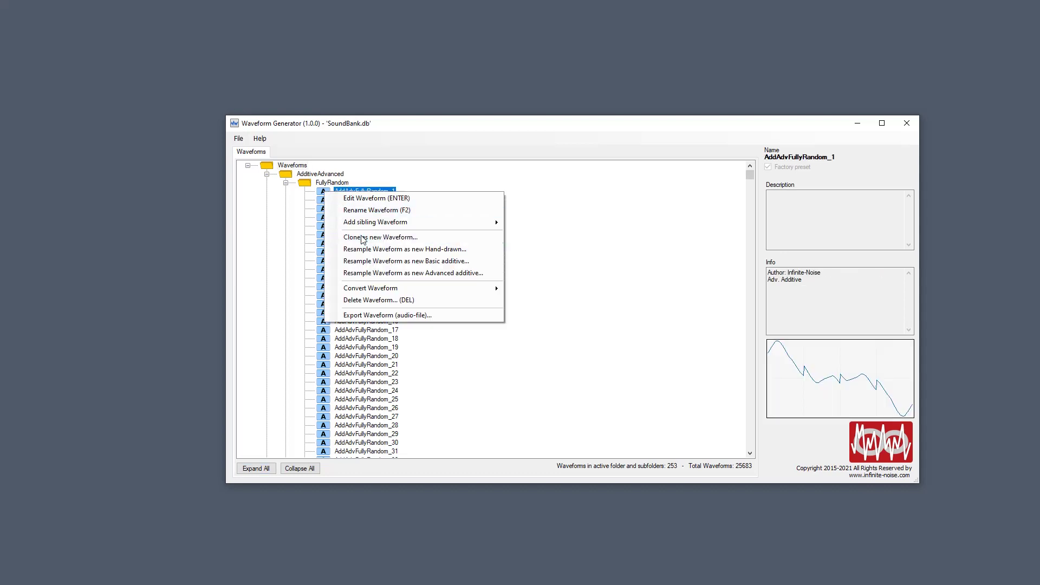
mouse_move(363, 224)
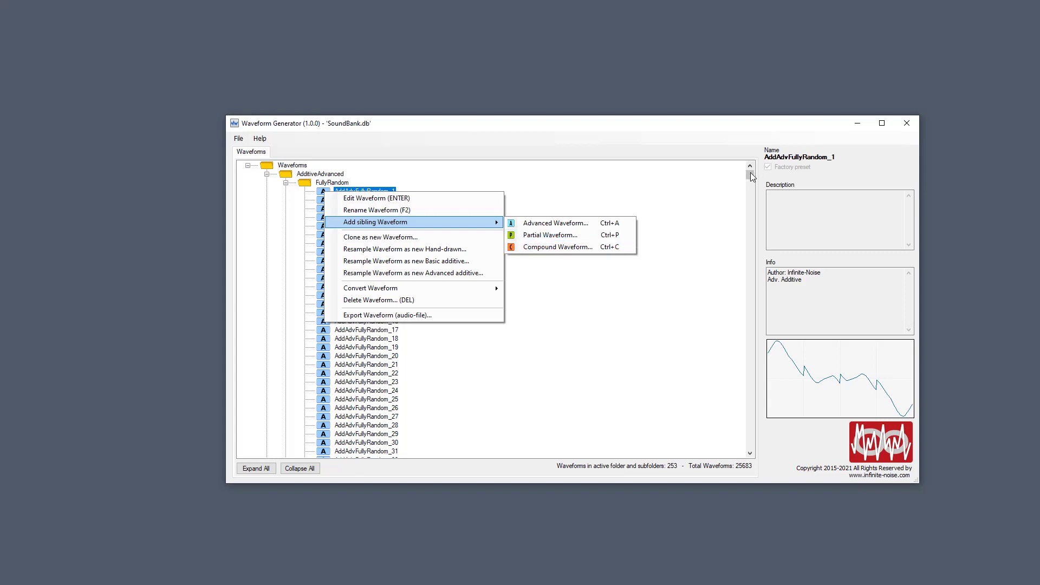
Browse the expanded waveform tree from AdditiveAdvanced through the Basic Random and Compressed folders to the FreeHand waveforms
left_click_drag(750, 173, 763, 335)
scroll(636, 342, "down", 20)
scroll(636, 342, "up", 8)
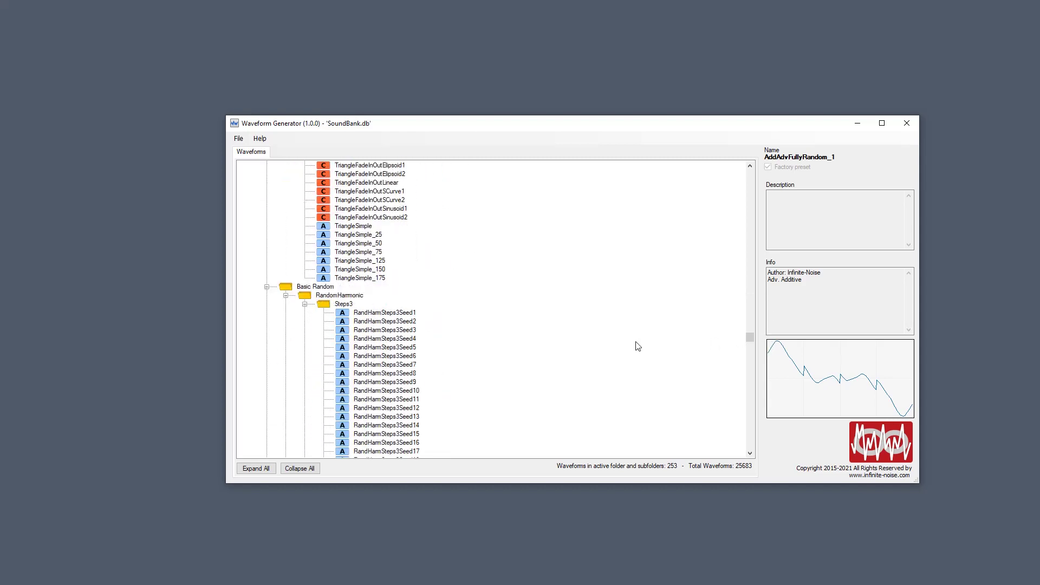
scroll(654, 282, "down", 20)
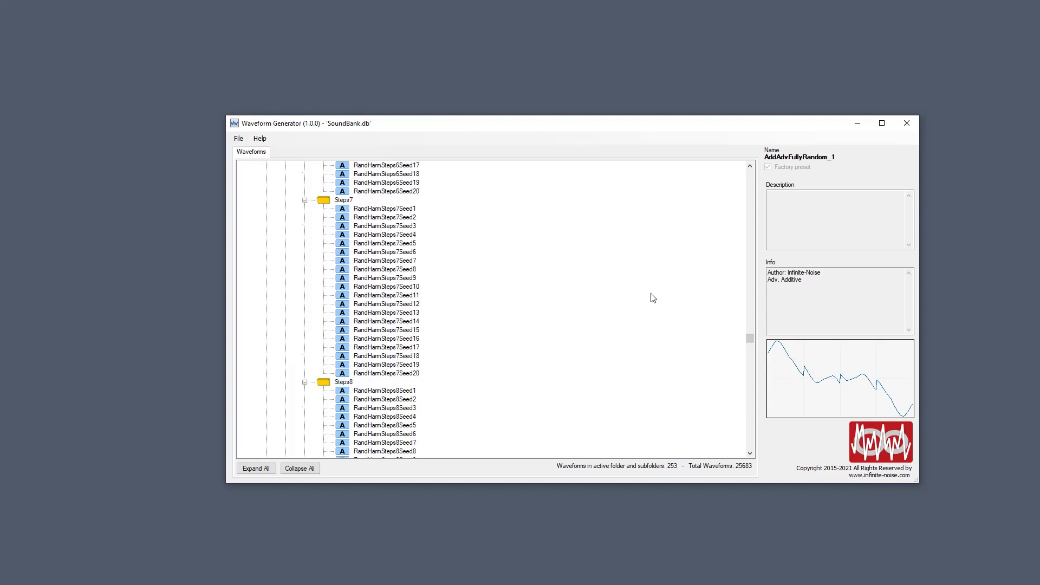
scroll(653, 298, "down", 20)
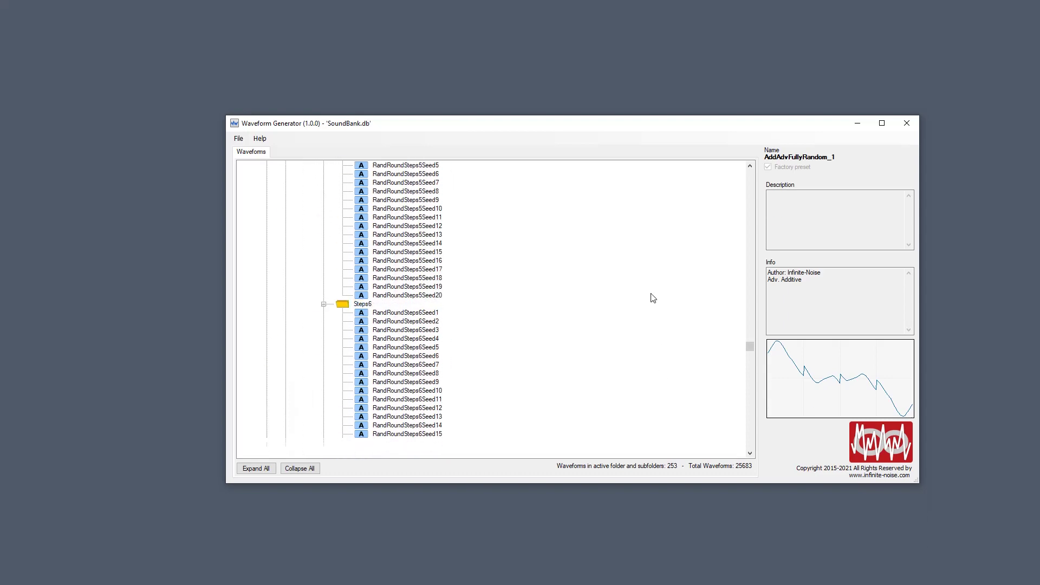
scroll(660, 304, "down", 15)
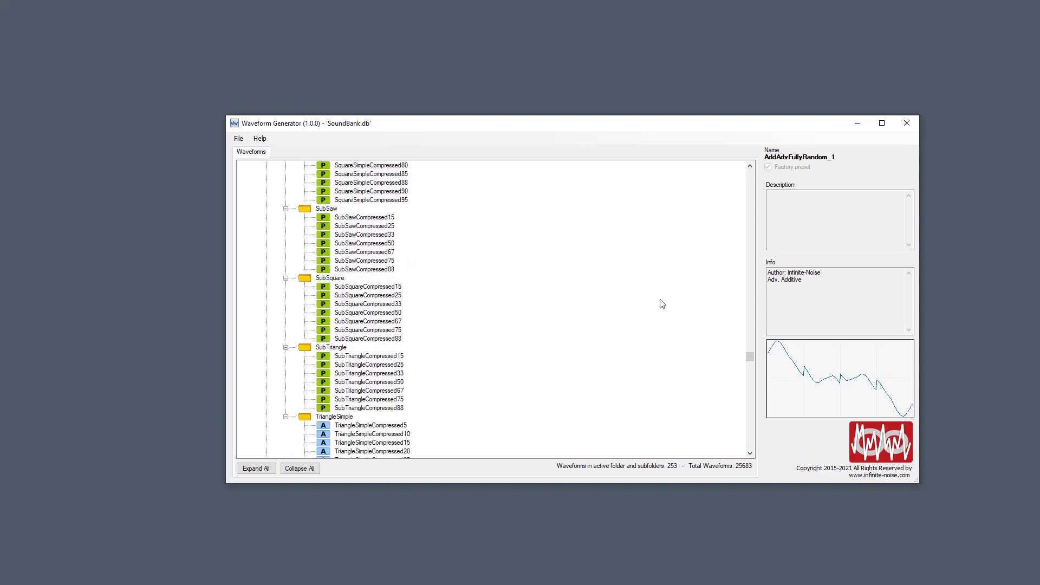
scroll(430, 303, "down", 20)
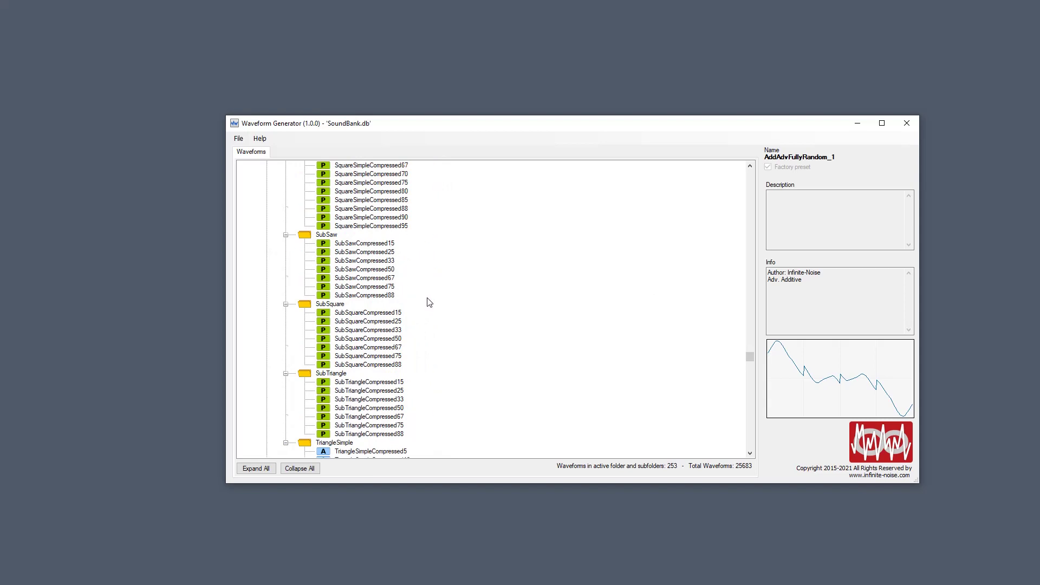
scroll(429, 302, "down", 20)
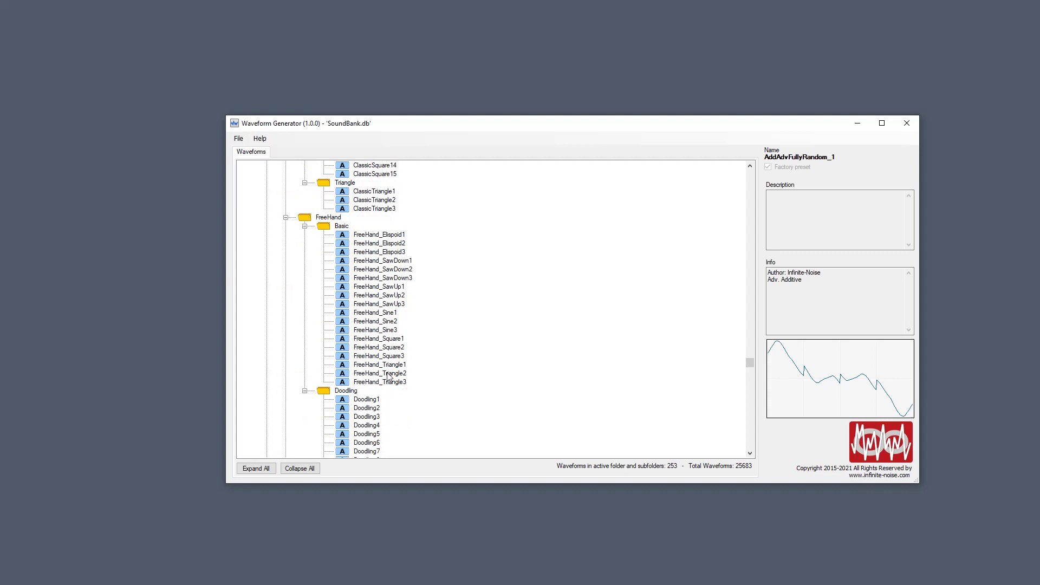
Preview the FreeHand_SawDown1 waveform and view the actions available for it
left_click(356, 261)
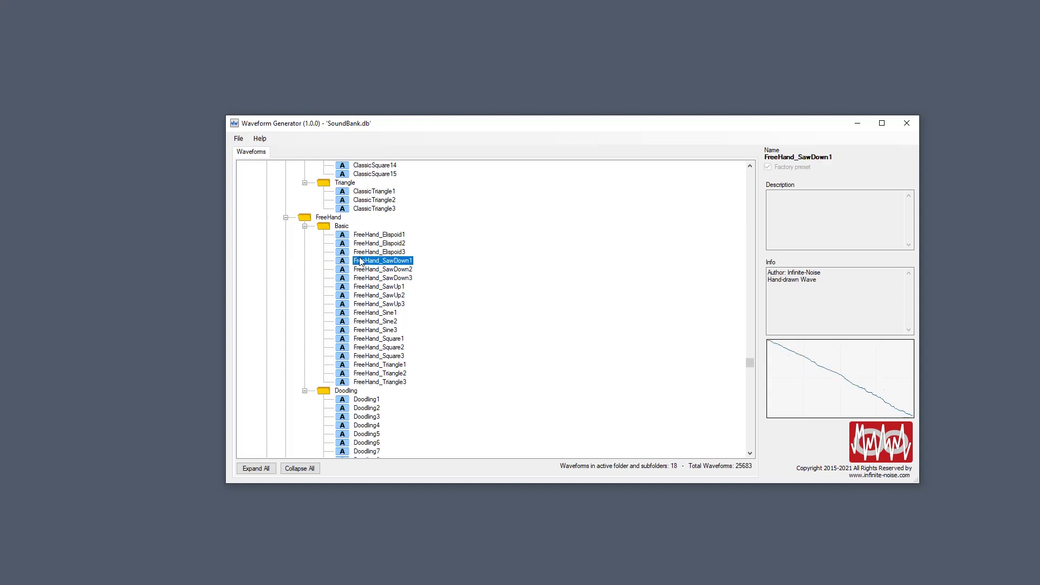
right_click(358, 260)
mouse_move(440, 291)
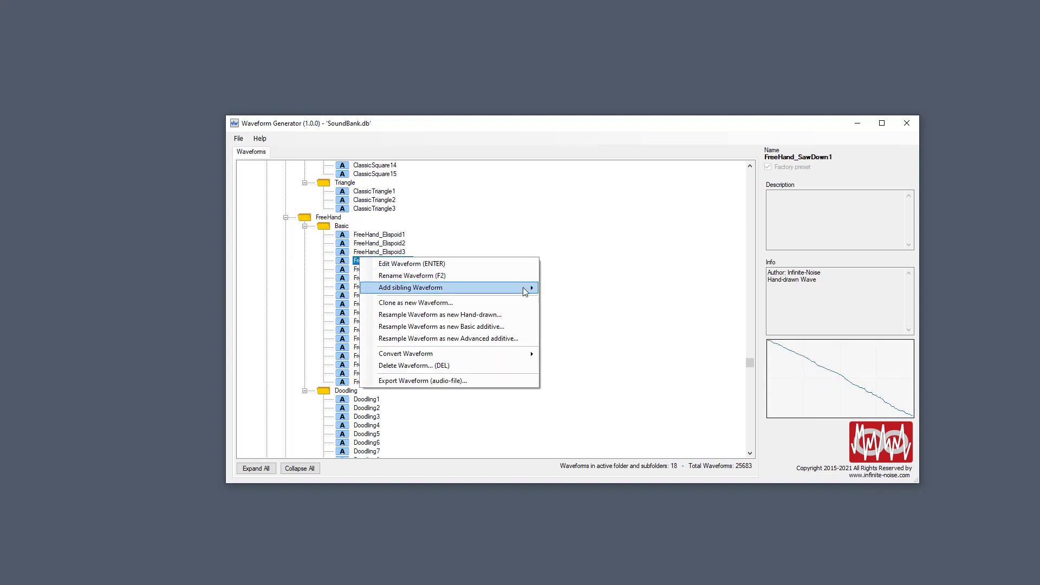
mouse_move(534, 286)
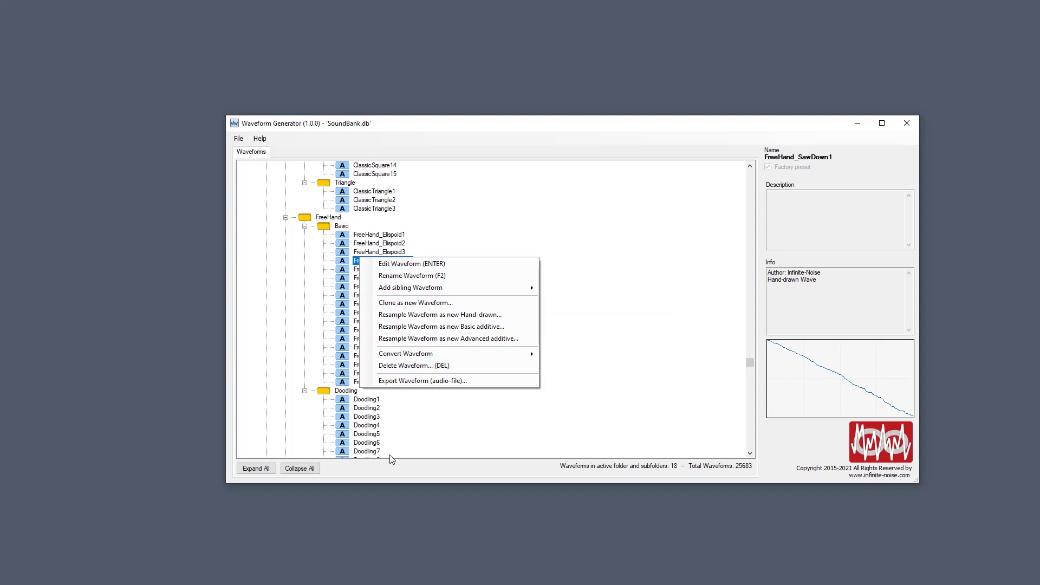
Collapse all folders, expand the Random256 folder and examine RandomWaveform1's preview and waveform type
left_click(307, 471)
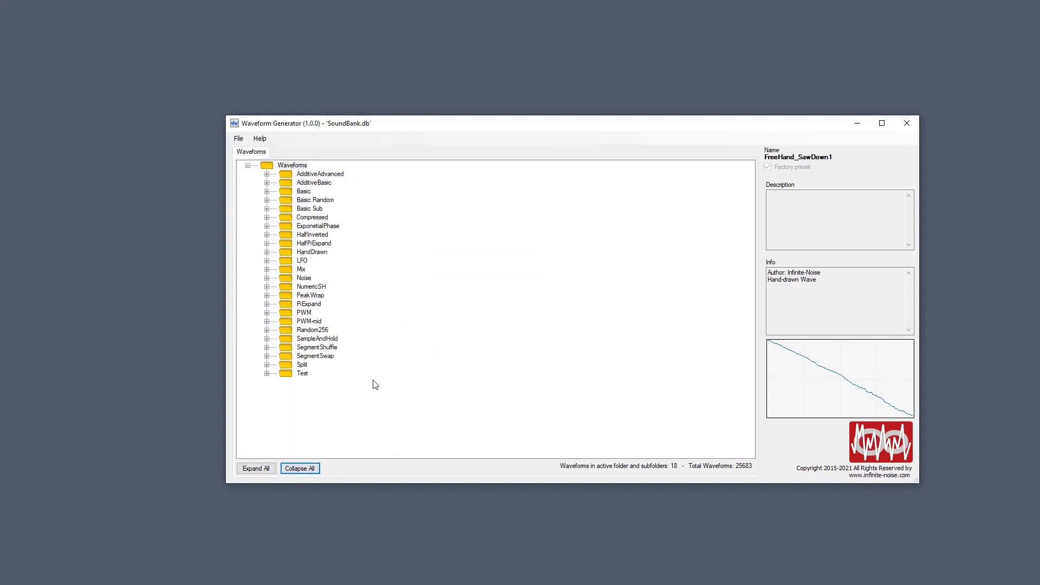
left_click(317, 332)
left_click(267, 329)
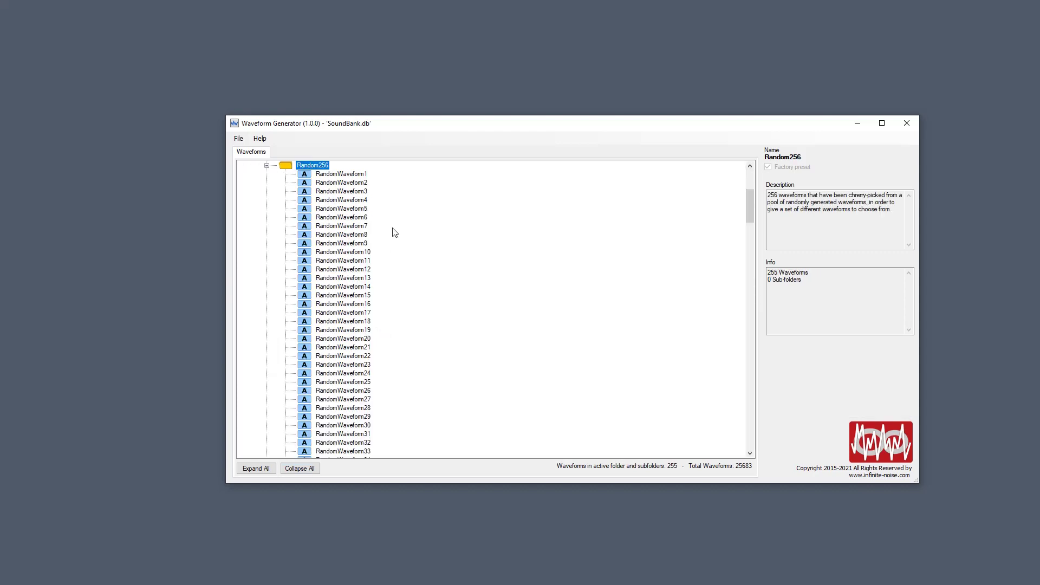
left_click(360, 174)
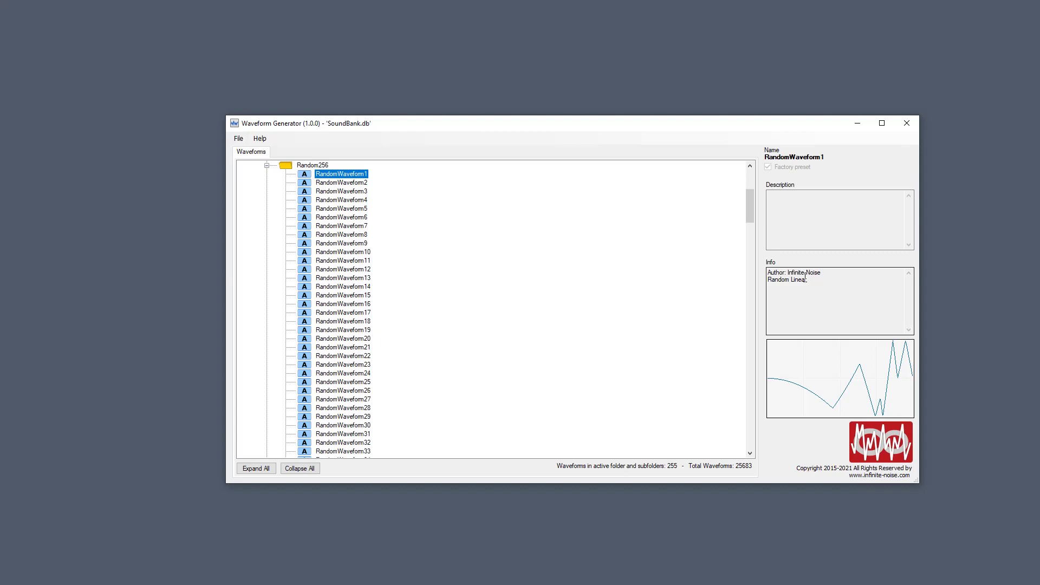
left_click_drag(808, 280, 760, 277)
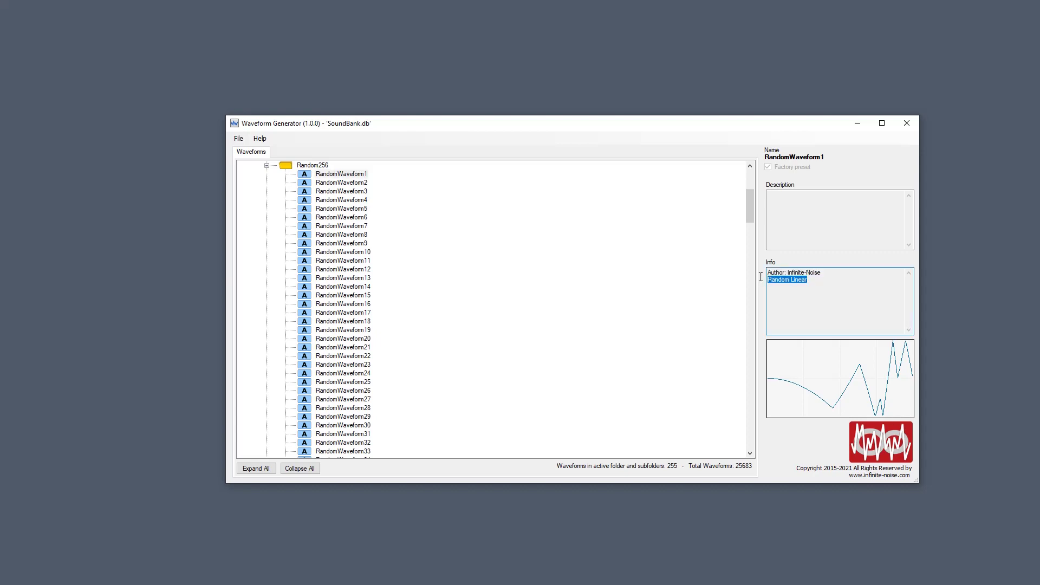
left_click(797, 284)
Open RandomWaveform1 for editing and try Peak-Wrapper volumes such as 260% and 180% in value converter 1
double_click(354, 178)
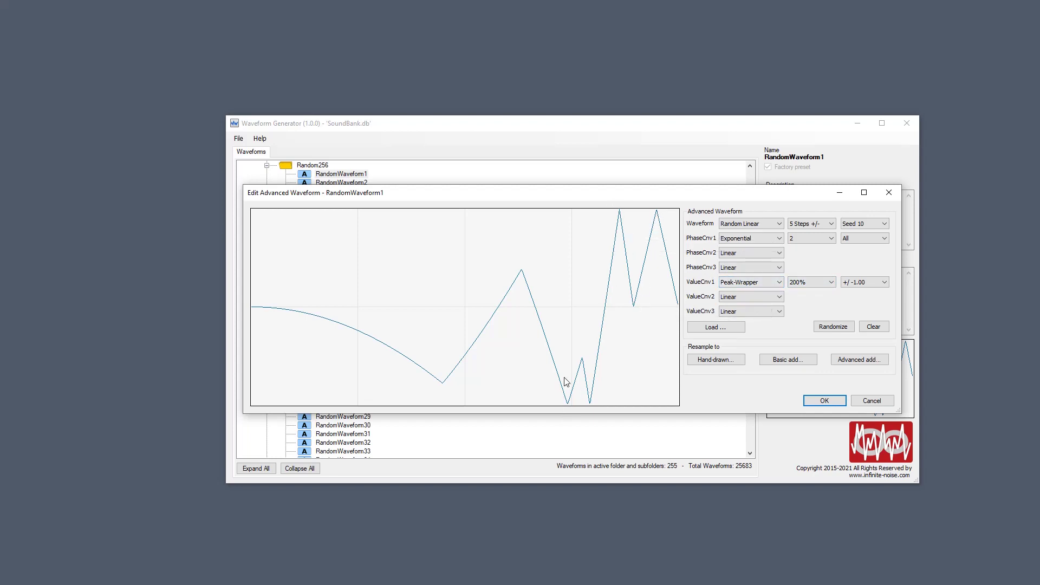
scroll(813, 279, "down", 4)
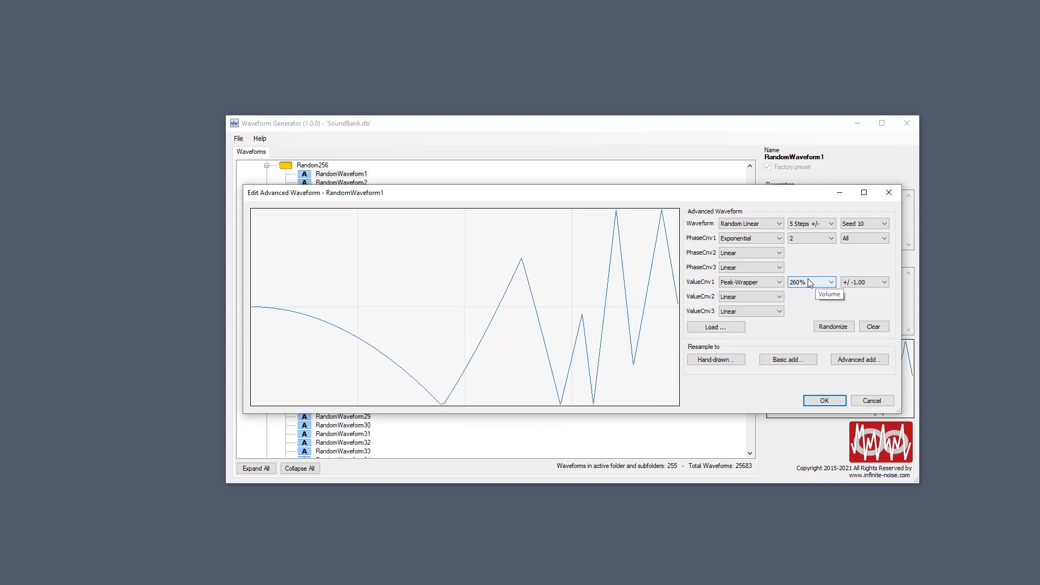
scroll(808, 279, "up", 1)
scroll(806, 282, "up", 8)
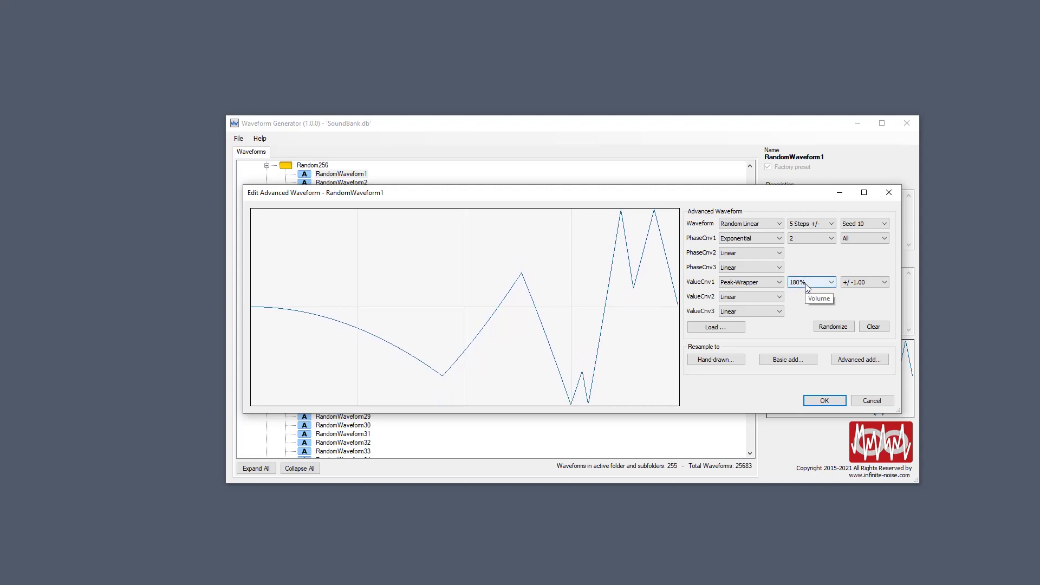
scroll(807, 284, "up", 2)
Set RandomWaveform1's value converter 1 to Linear to see the unprocessed shape, closing the editor without saving
left_click(753, 282)
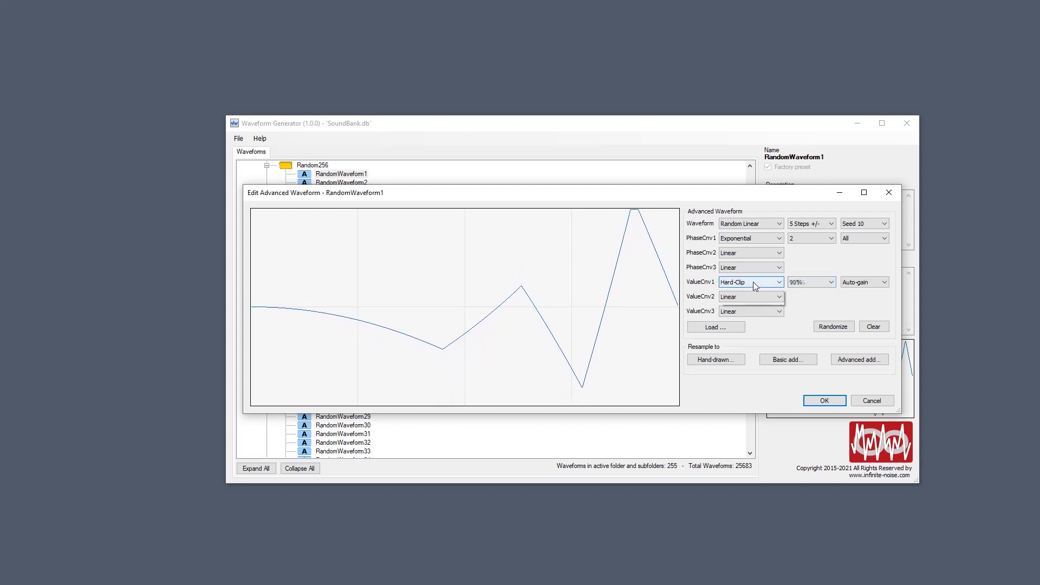
left_click(744, 291)
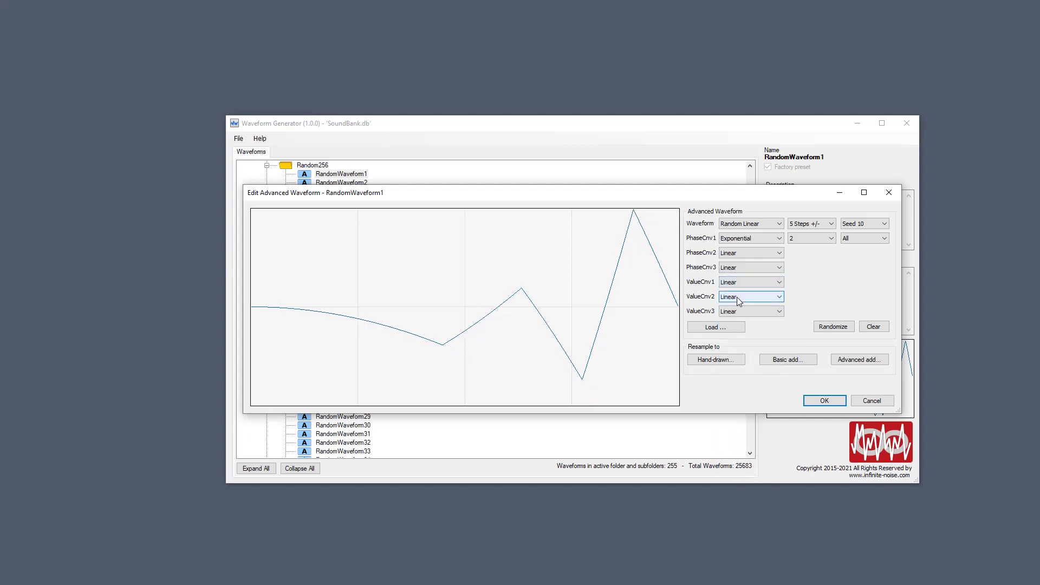
left_click(888, 193)
Open RandomWaveform3 from the Random256 folder for editing and set value converter 1 to Linear
key("Down")
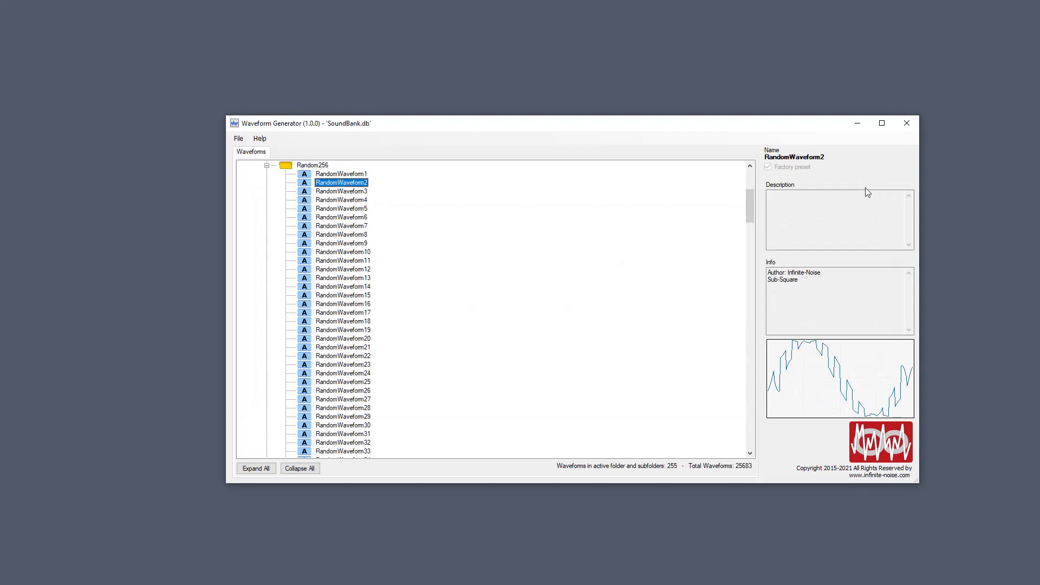
key("Down")
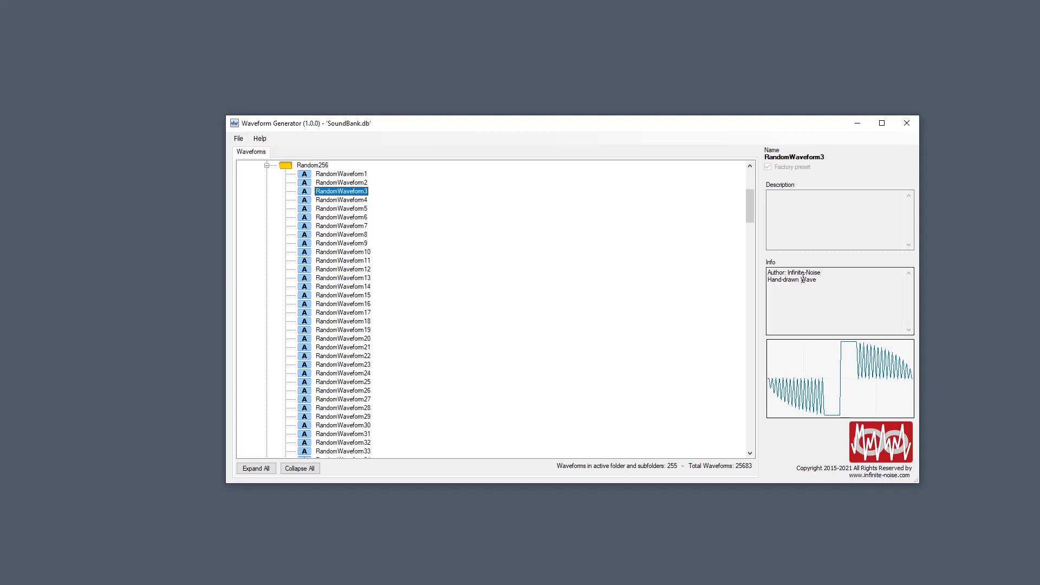
double_click(348, 194)
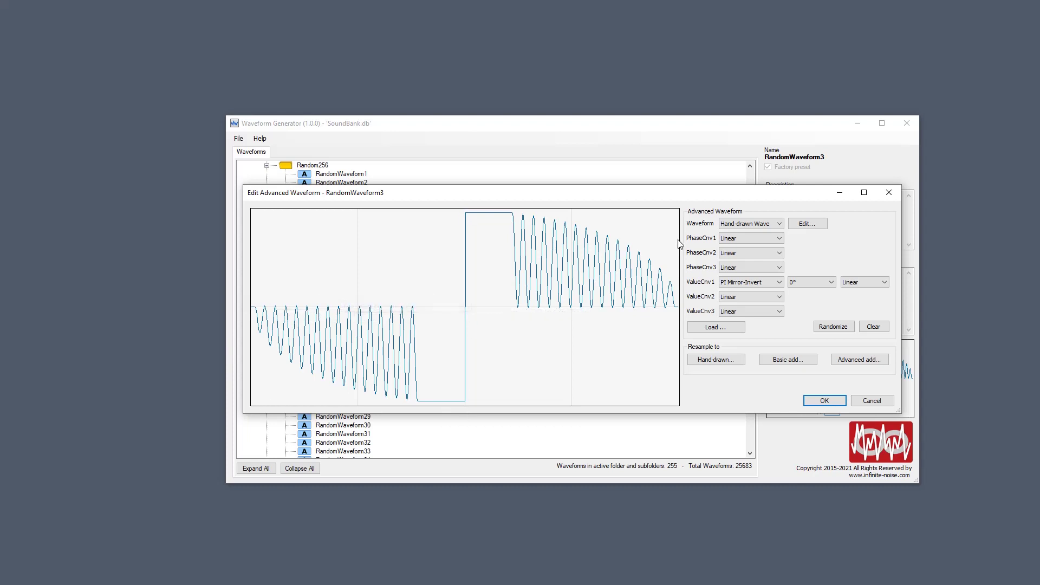
left_click(762, 282)
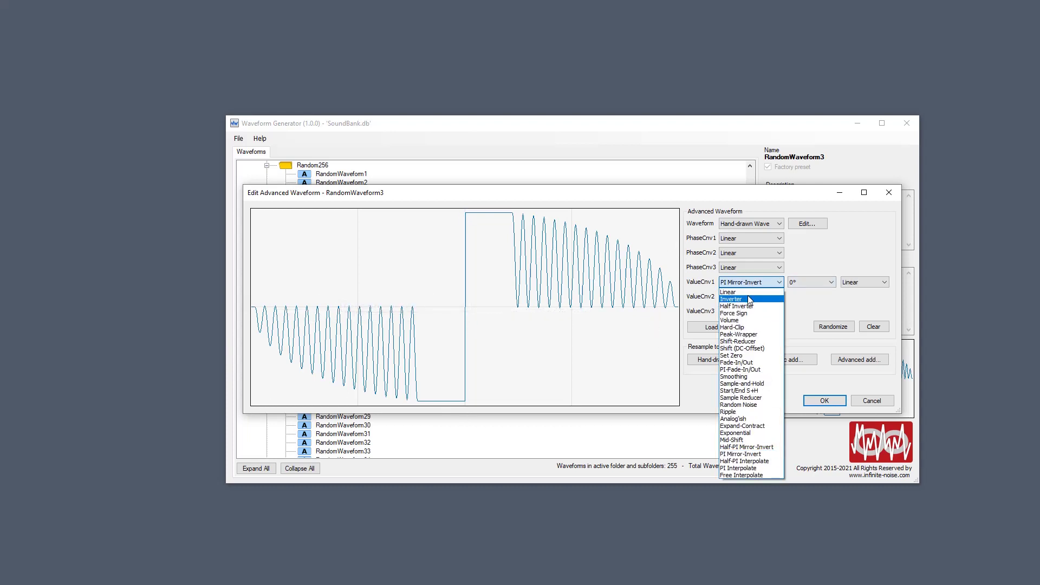
left_click(742, 292)
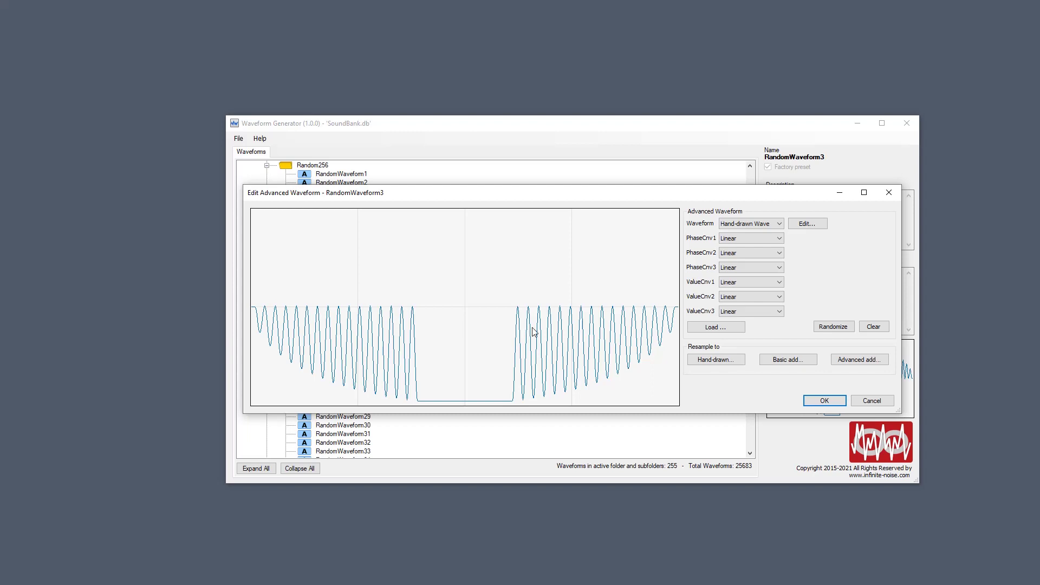
Change the base waveform to Mult.Ramp.Jitter with the IncDec variation and the Ellipsoid-1 curve
left_click(729, 226)
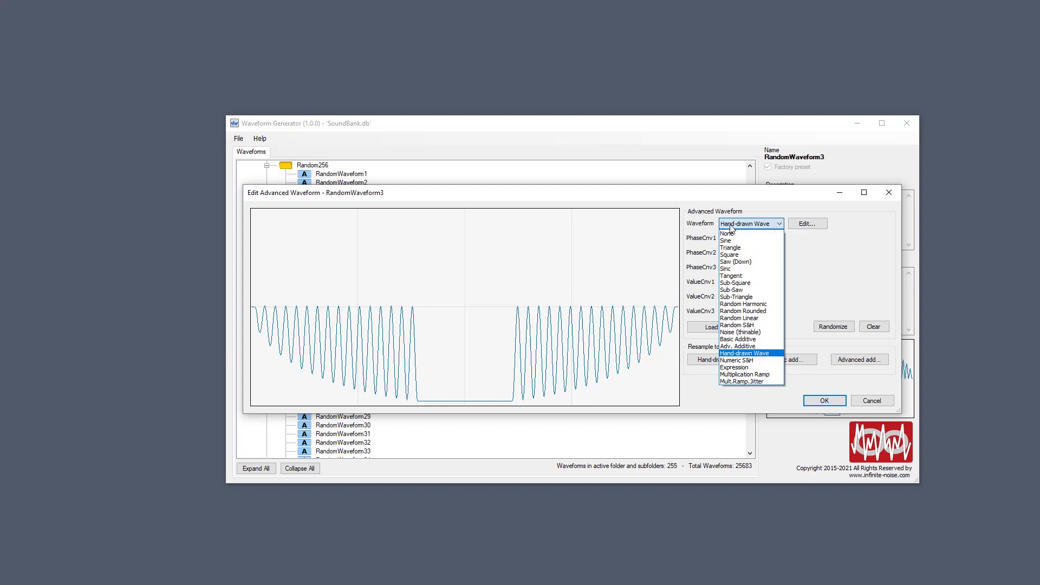
left_click(739, 381)
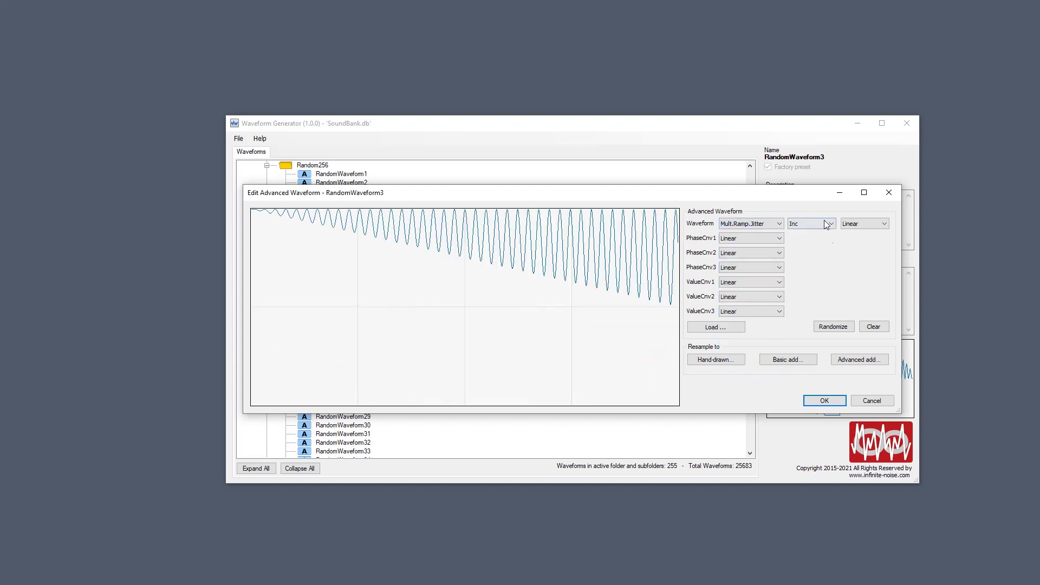
scroll(814, 227, "down", 2)
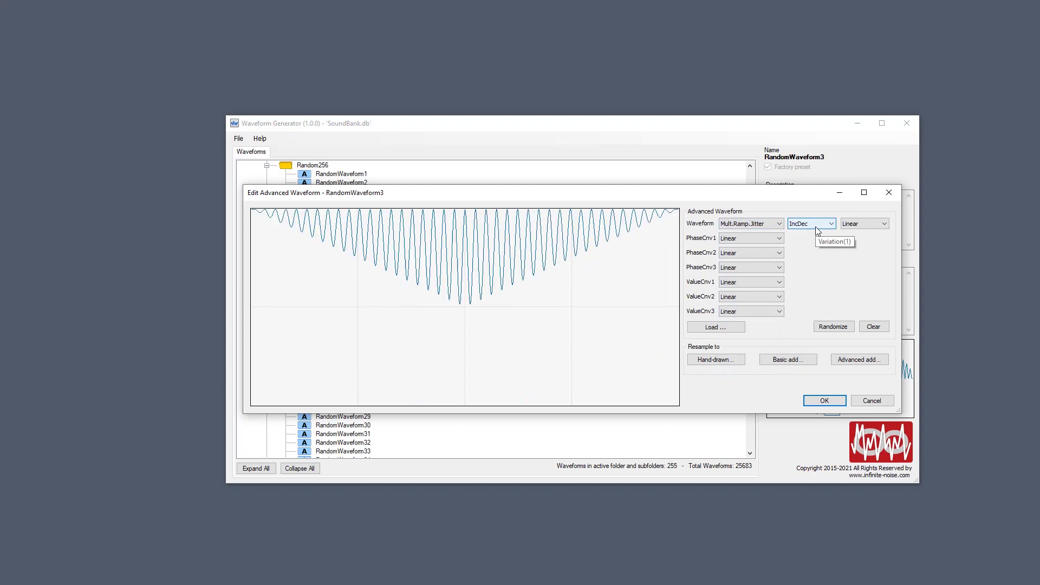
scroll(870, 224, "down", 1)
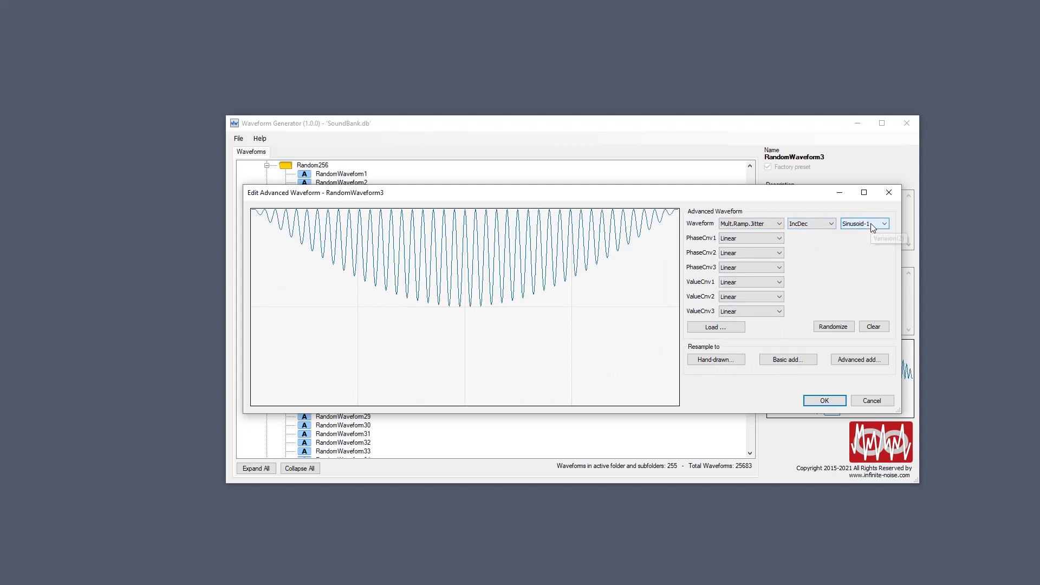
scroll(872, 228, "down", 2)
scroll(873, 228, "up", 2)
scroll(865, 228, "down", 1)
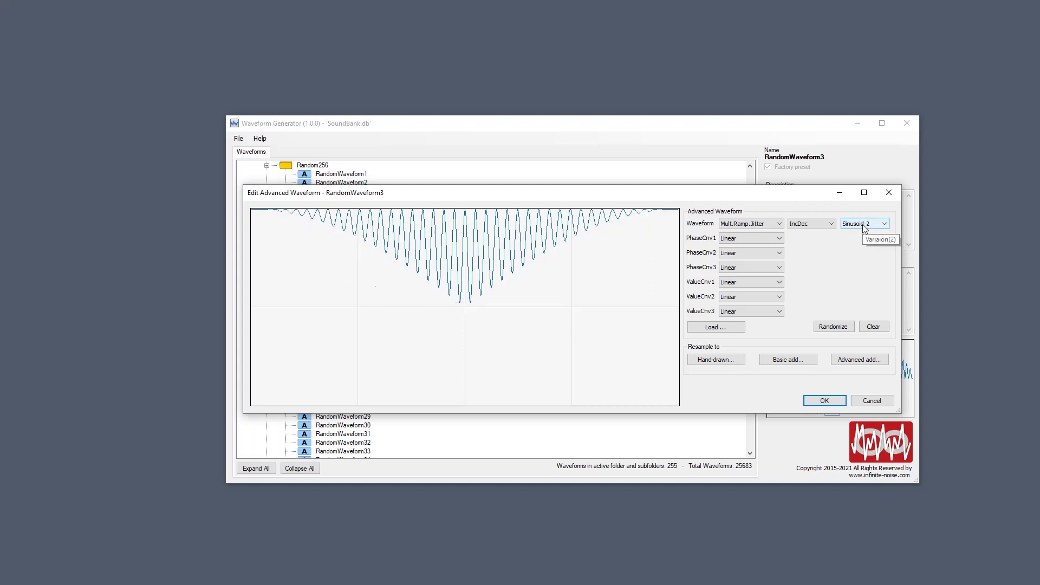
scroll(865, 228, "down", 2)
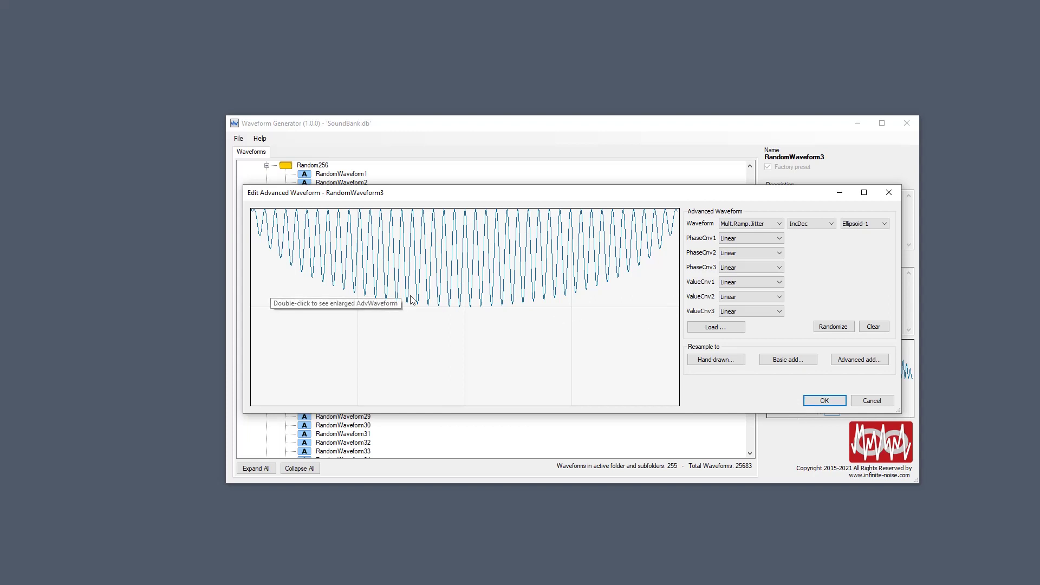
Set value converter 1 to Shift (DC-Offset) with a shift amount of -1.00
left_click(753, 283)
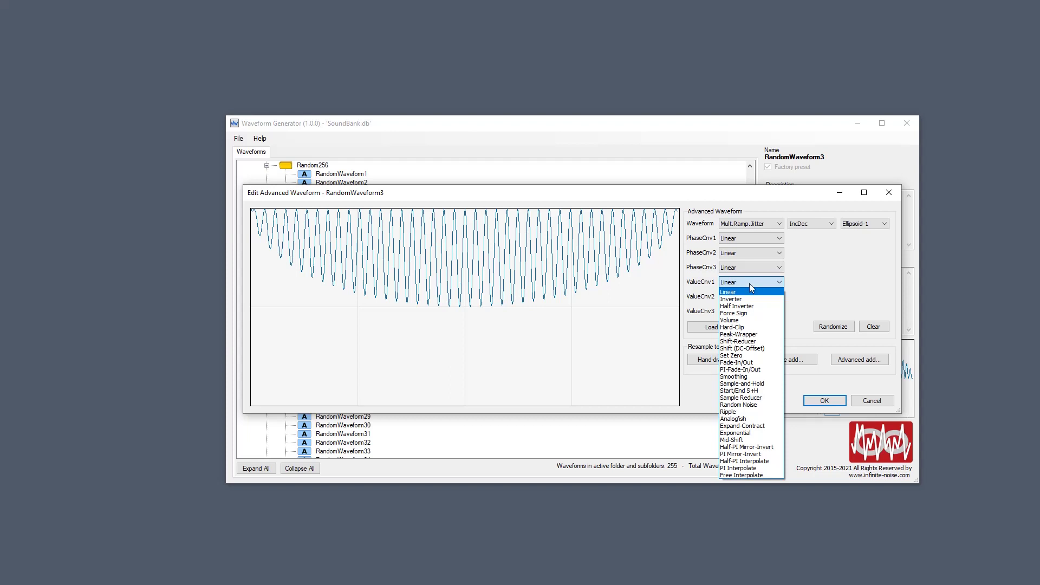
left_click(759, 348)
scroll(822, 282, "down", 20)
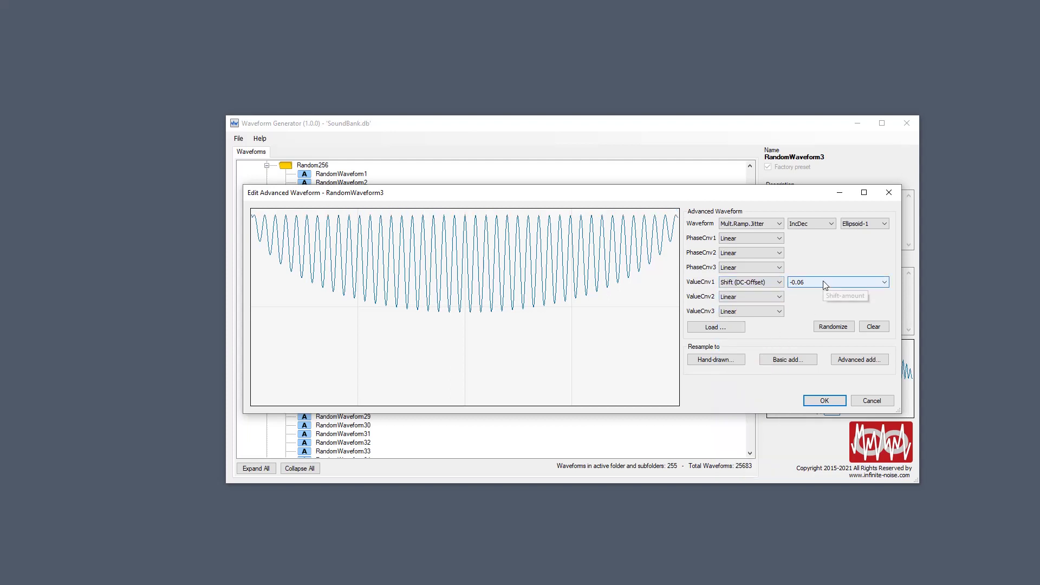
scroll(822, 282, "down", 20)
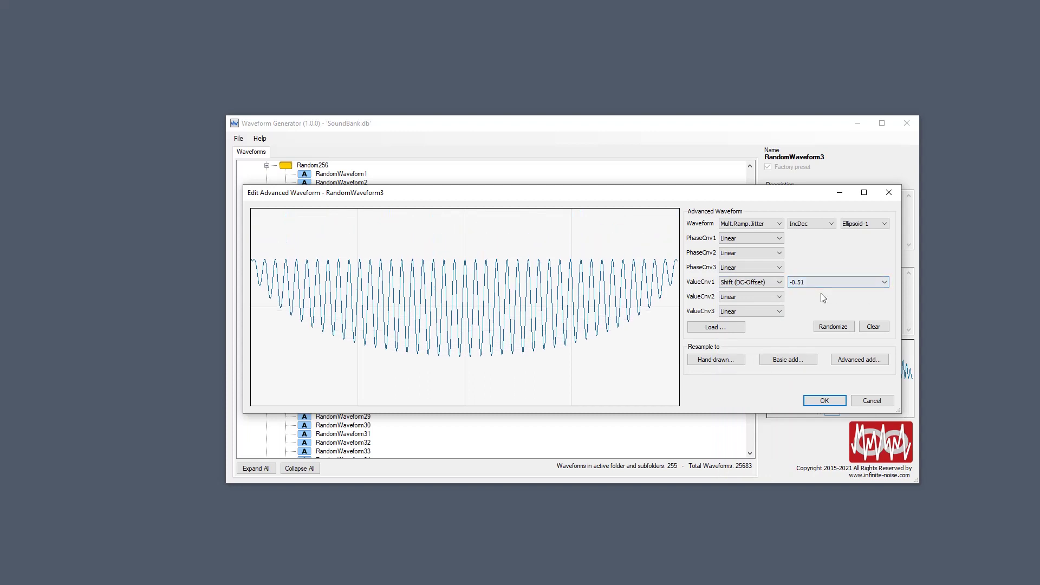
scroll(819, 283, "down", 20)
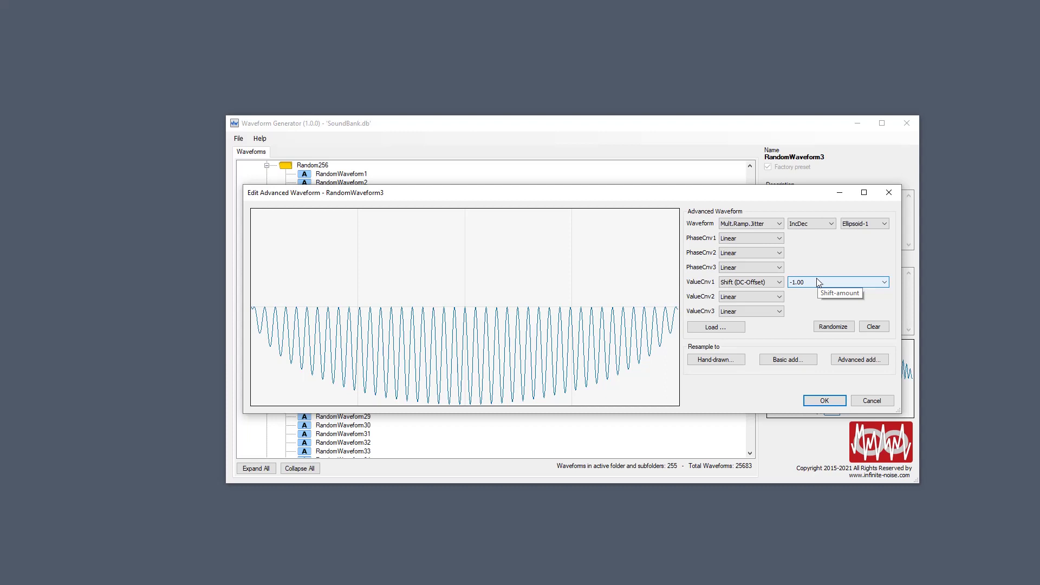
Resample the waveform to hand-drawn and draw a flat line at about -0.98 across its middle troughs, starting near 149°
left_click(716, 360)
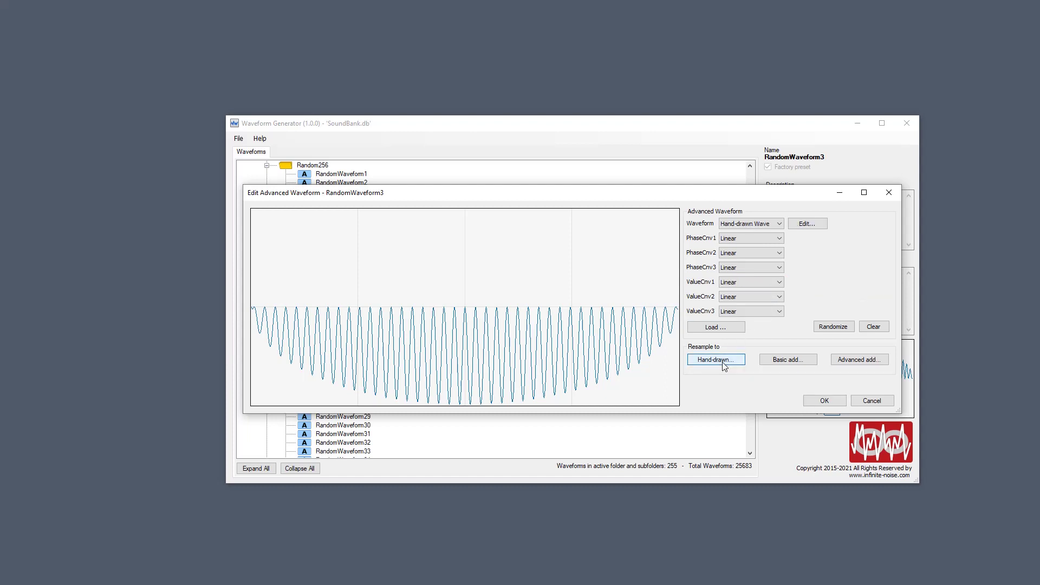
left_click(818, 226)
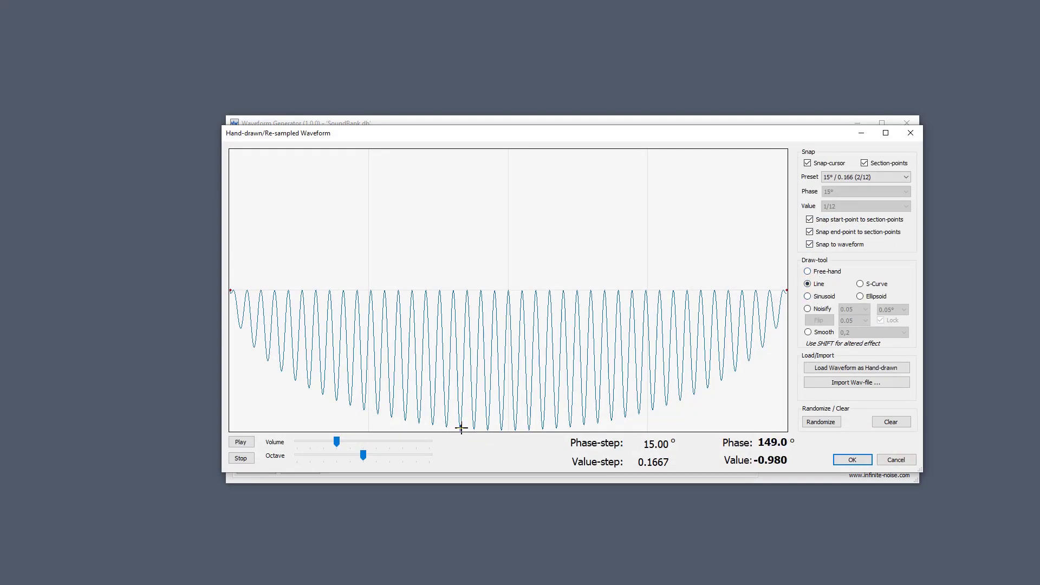
mouse_move(461, 428)
left_mouse_down()
mouse_move(585, 428)
mouse_move(571, 427)
left_mouse_up()
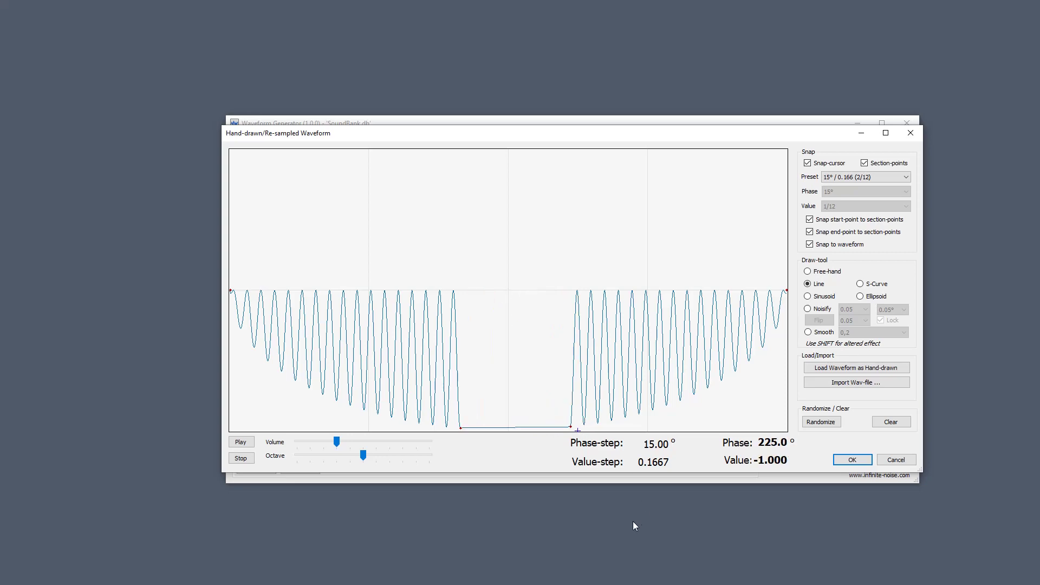
left_click(851, 457)
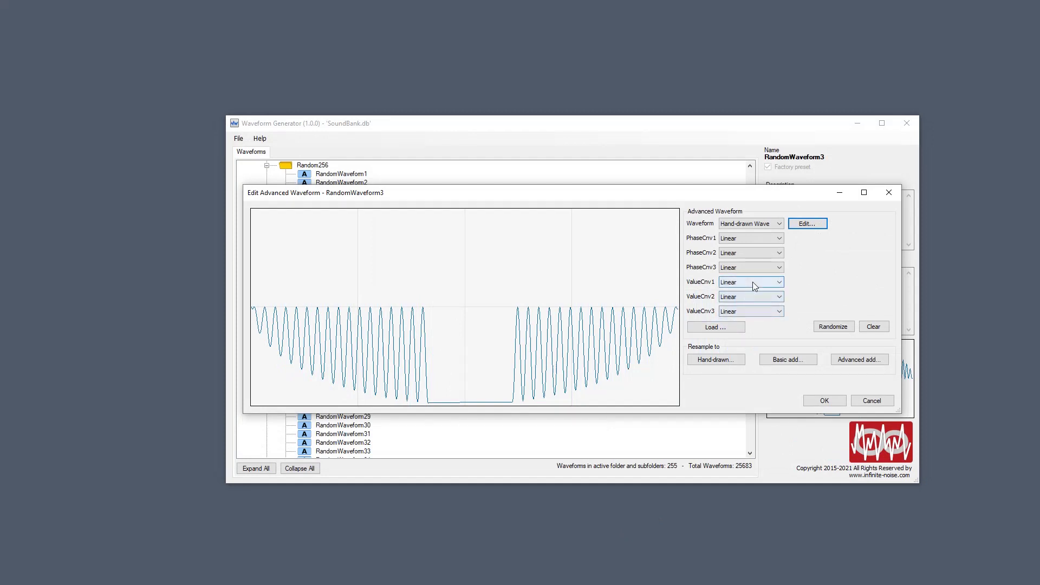
Apply PI Mirror-Invert as value converter 1, compare the shape with the stored RandomWaveform3 preview, and close the editor without saving
left_click(754, 287)
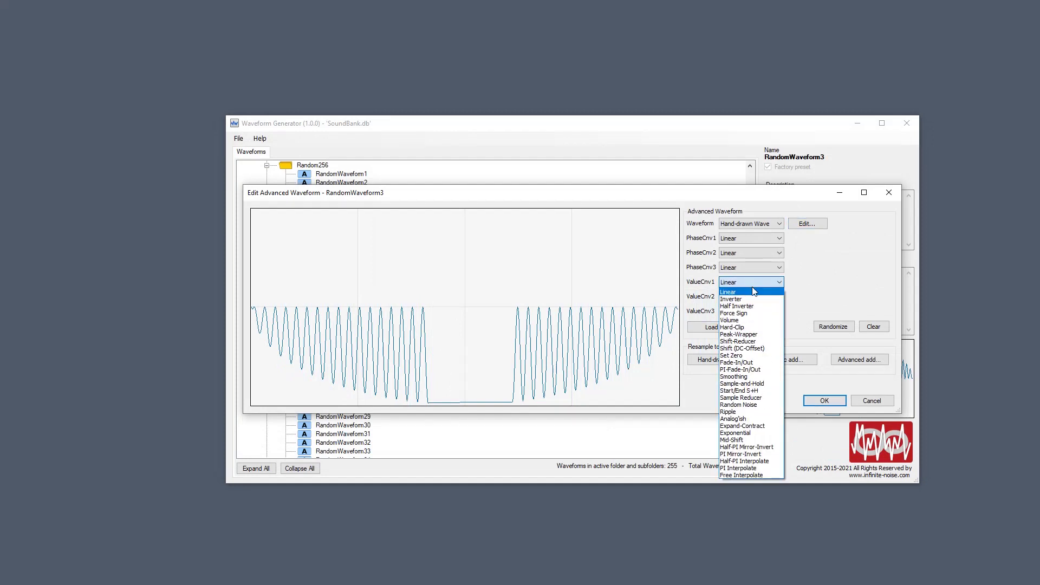
left_click(760, 455)
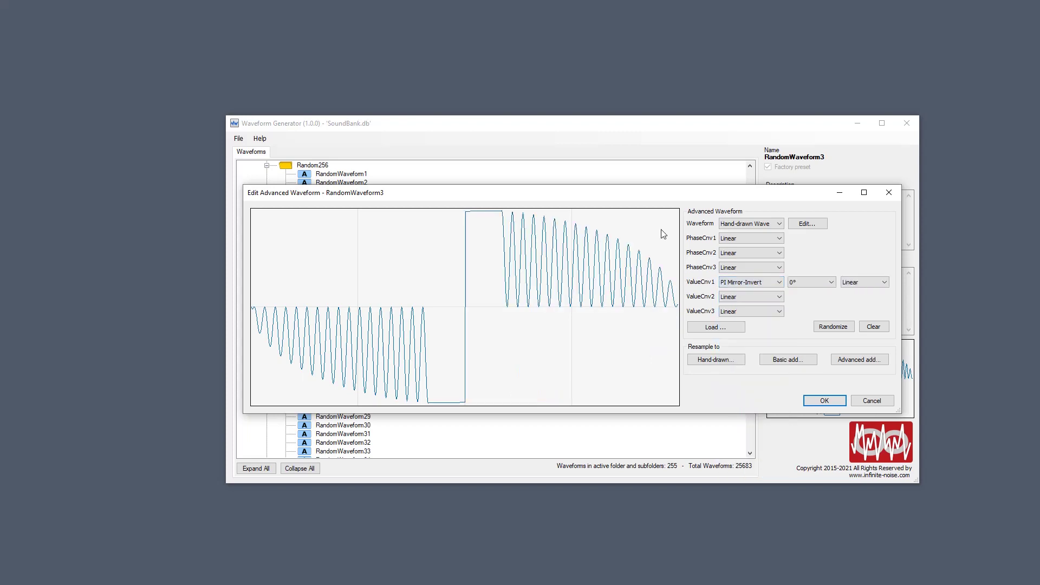
left_click_drag(655, 197, 842, 415)
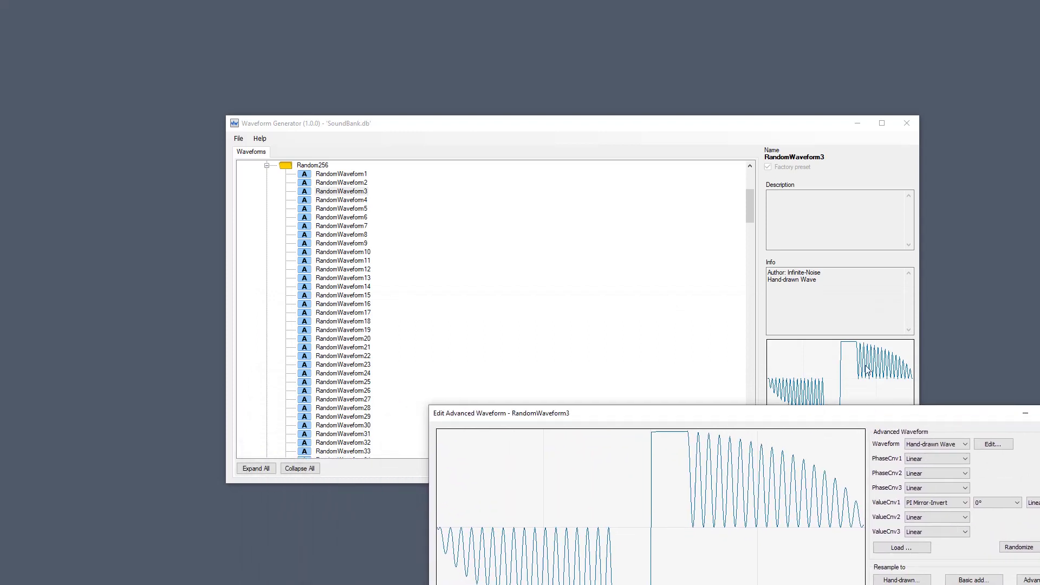
left_click_drag(818, 414, 644, 222)
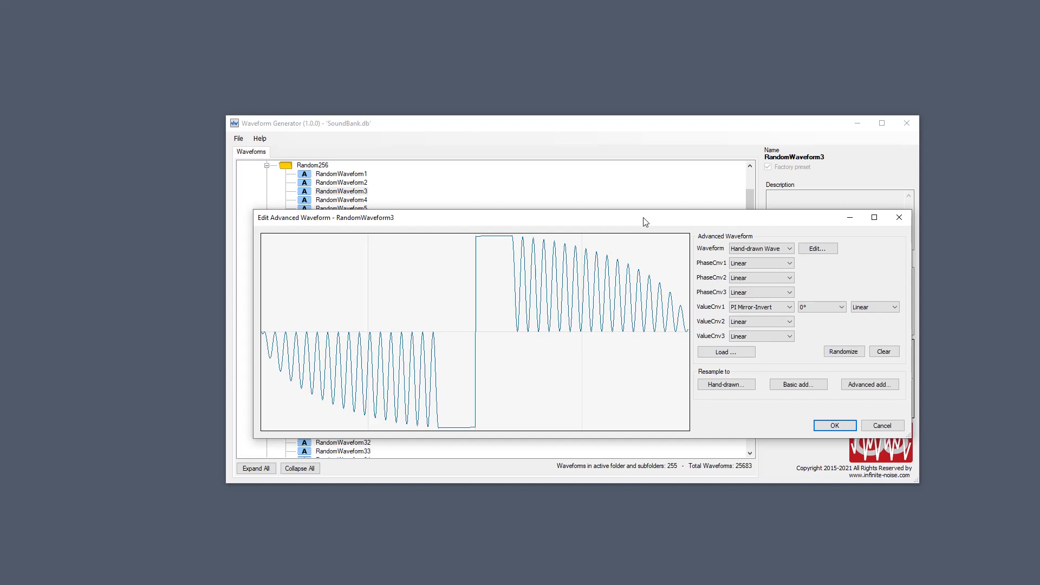
left_click(899, 217)
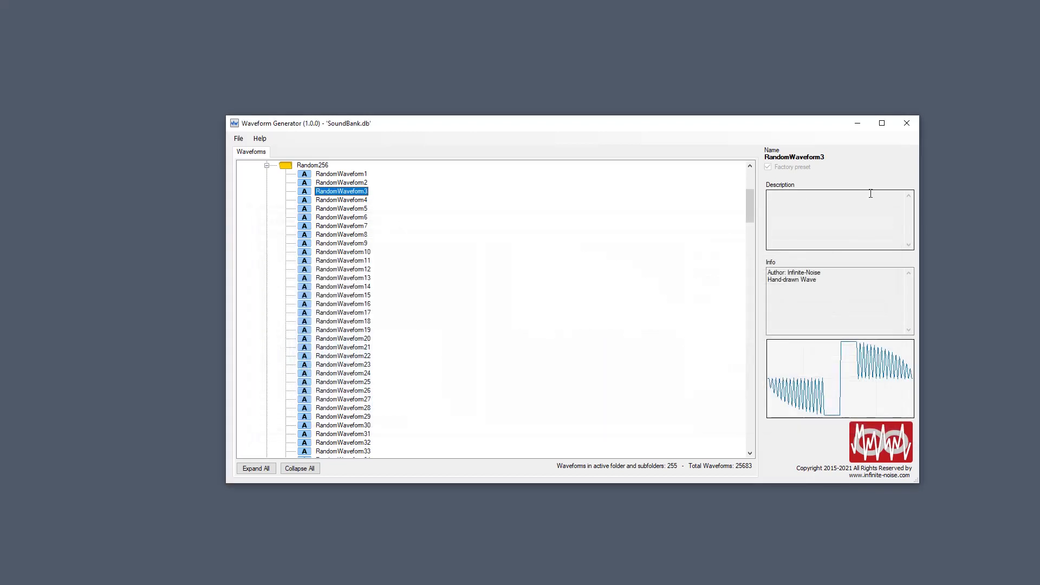
Open RandomWaveform6 from the Random256 folder for editing and set value converter 1 to Linear
key("Down")
key("Down")
key("Down")
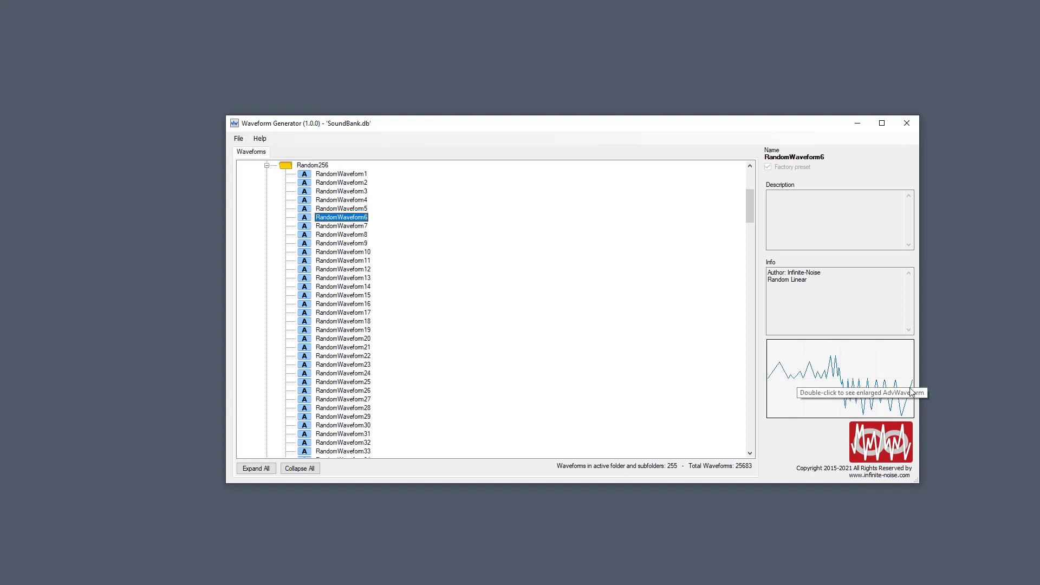
double_click(339, 219)
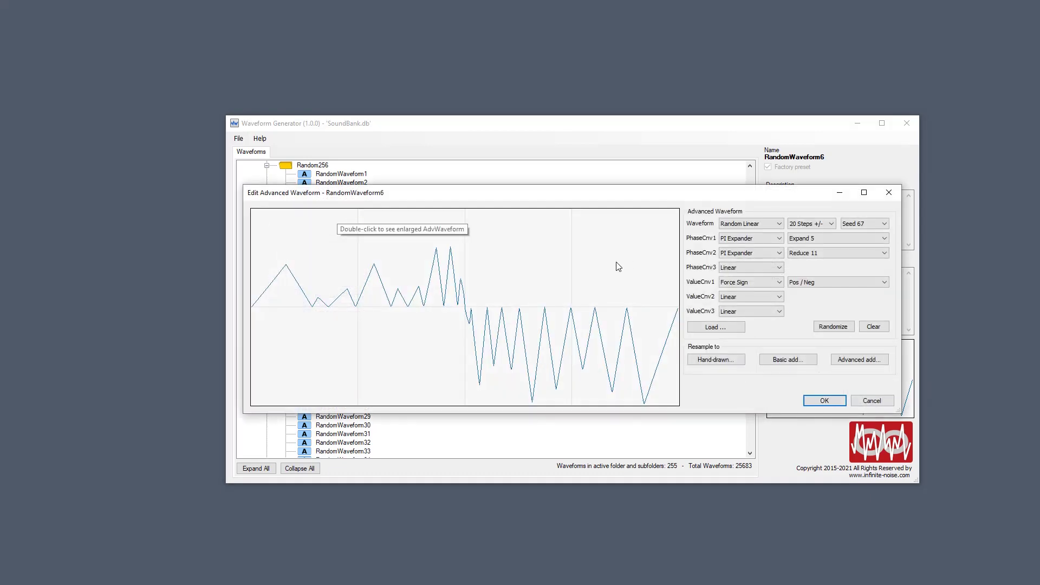
left_click(746, 281)
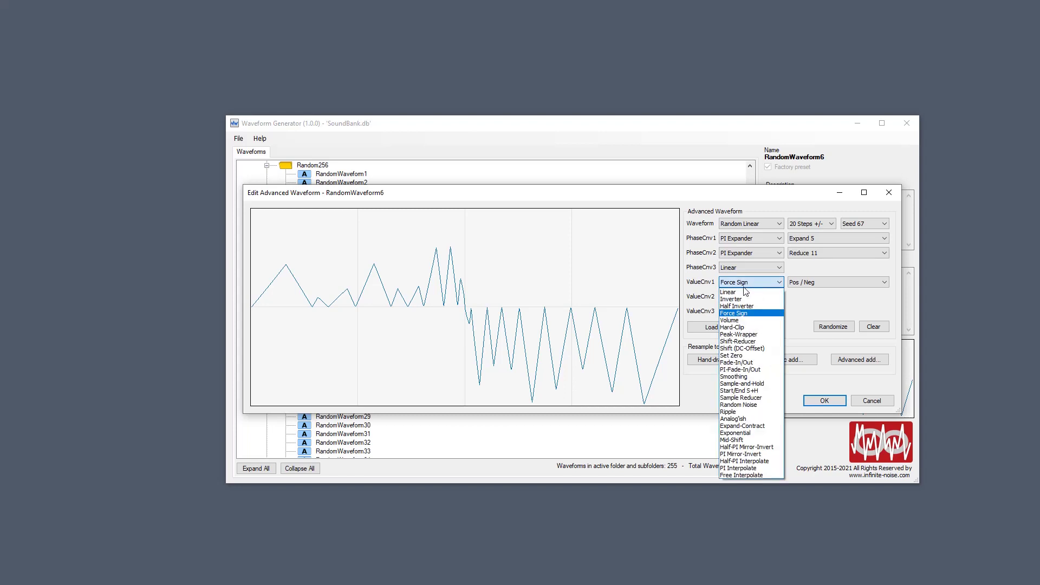
left_click(743, 297)
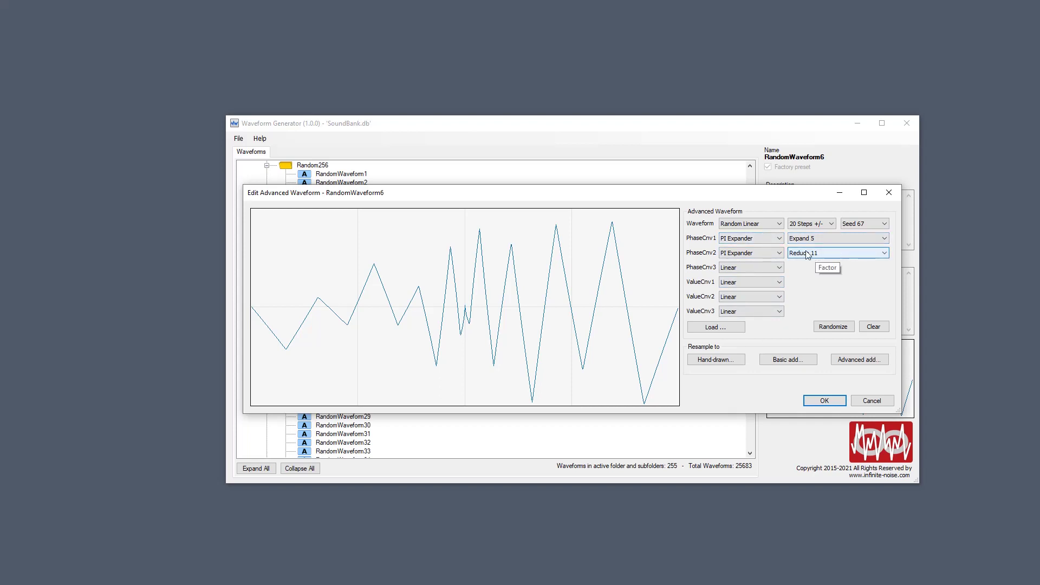
Set RandomWaveform6's phase converters 2 and 1 to Linear to see the base waveform, closing the editor without saving
left_click(752, 253)
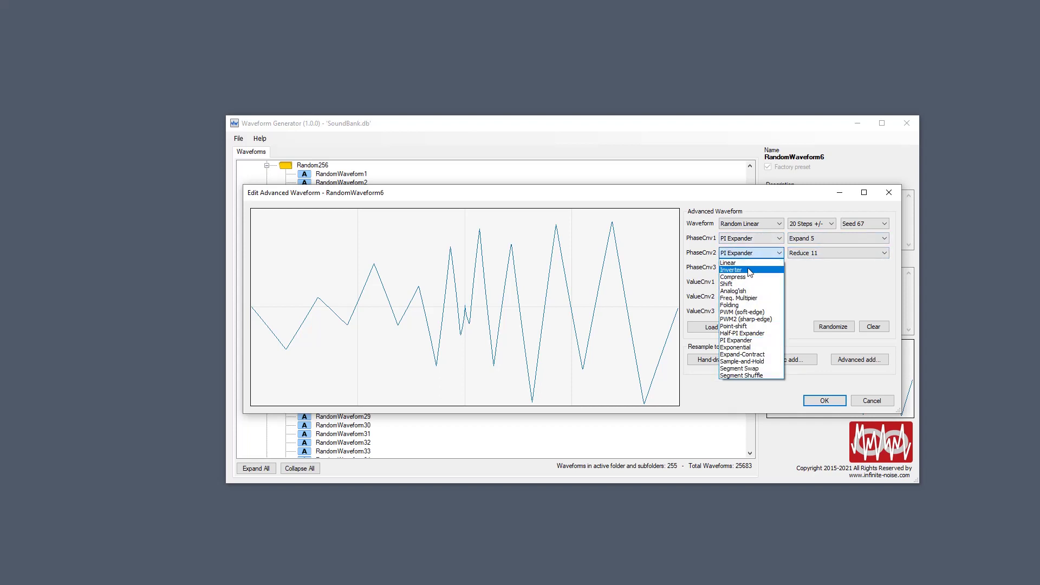
left_click(747, 269)
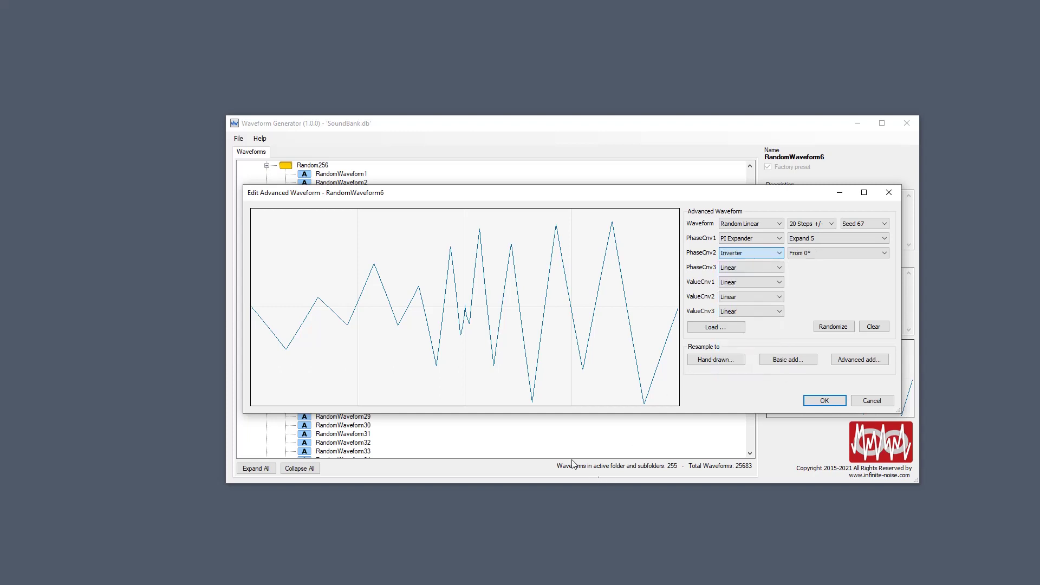
left_click(767, 254)
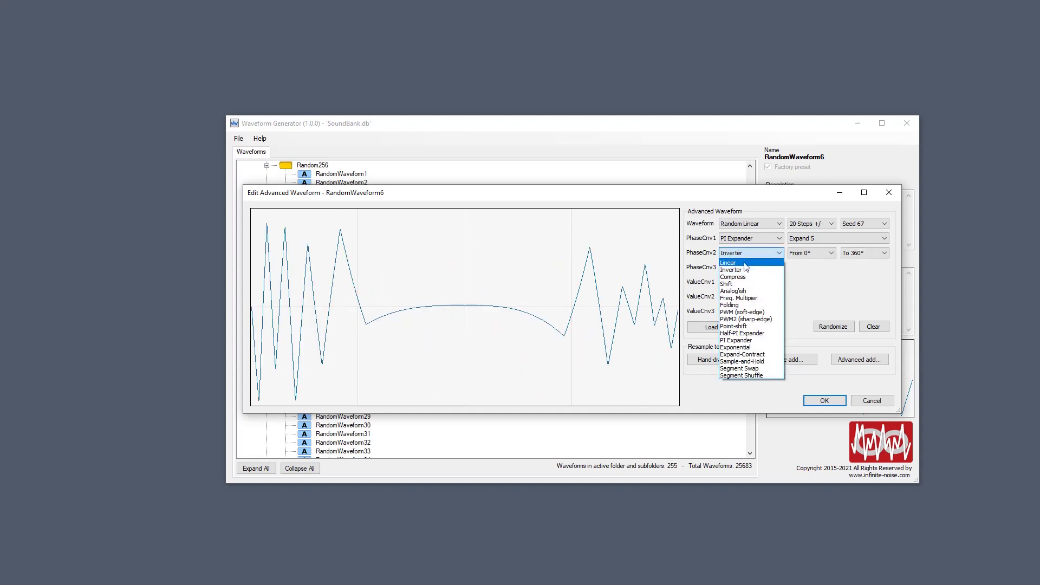
left_click(745, 266)
left_click(741, 239)
left_click(739, 247)
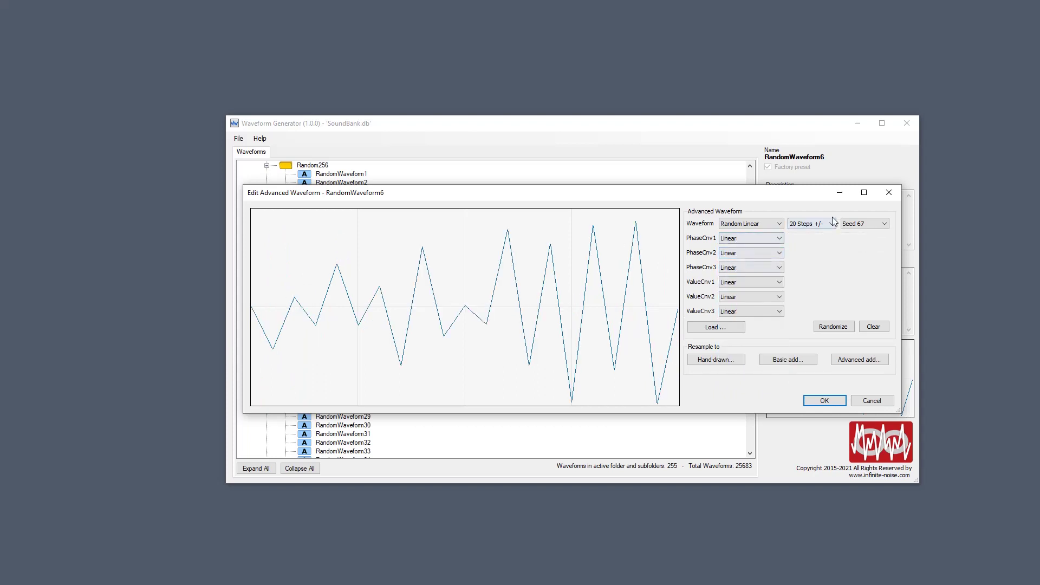
left_click(888, 192)
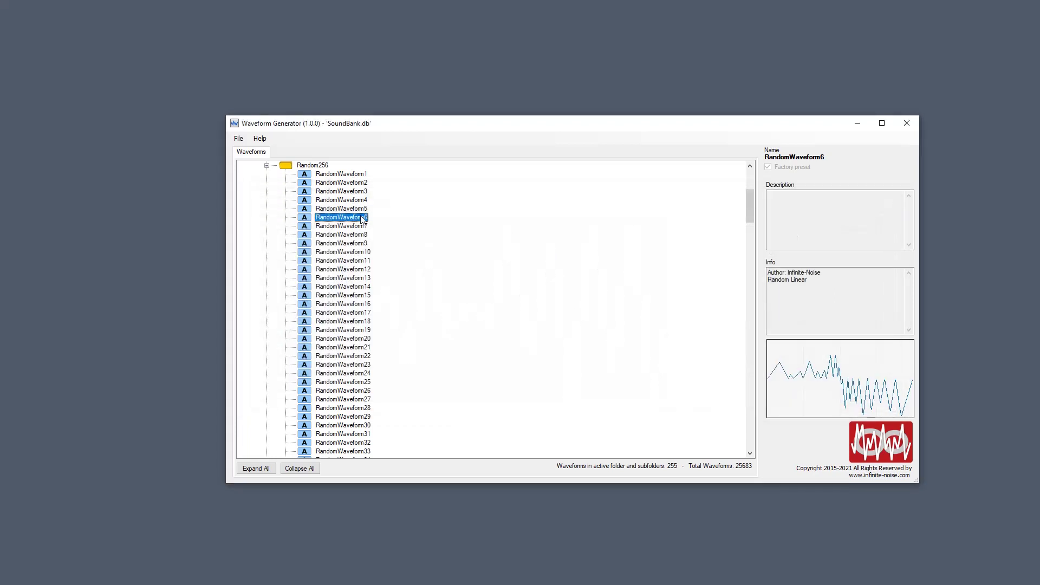
Open RandomWaveform7 for editing and set value converters 2 and 1 to Linear
key("Down")
key("Down")
key("Up")
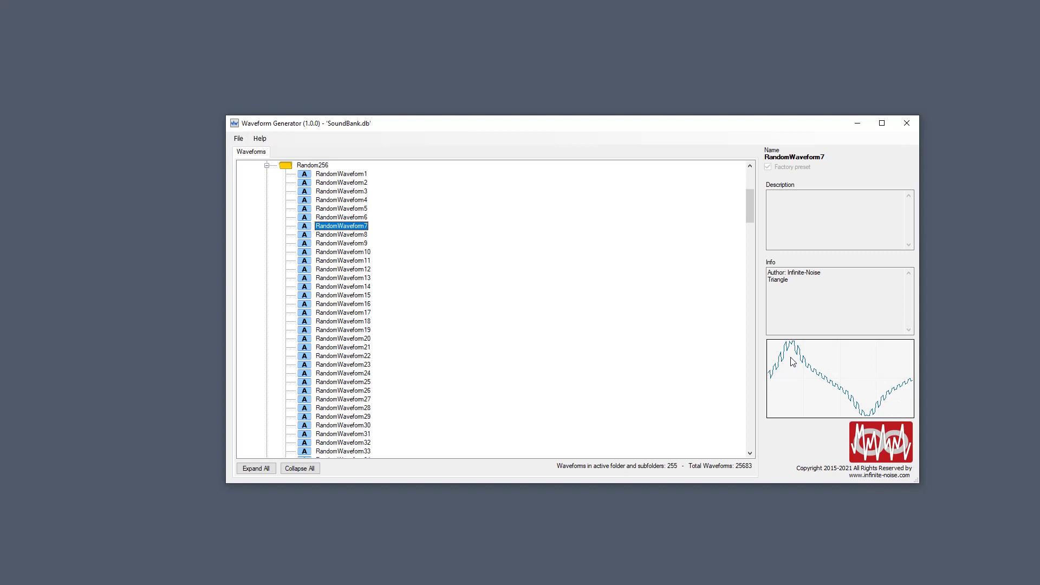
double_click(349, 227)
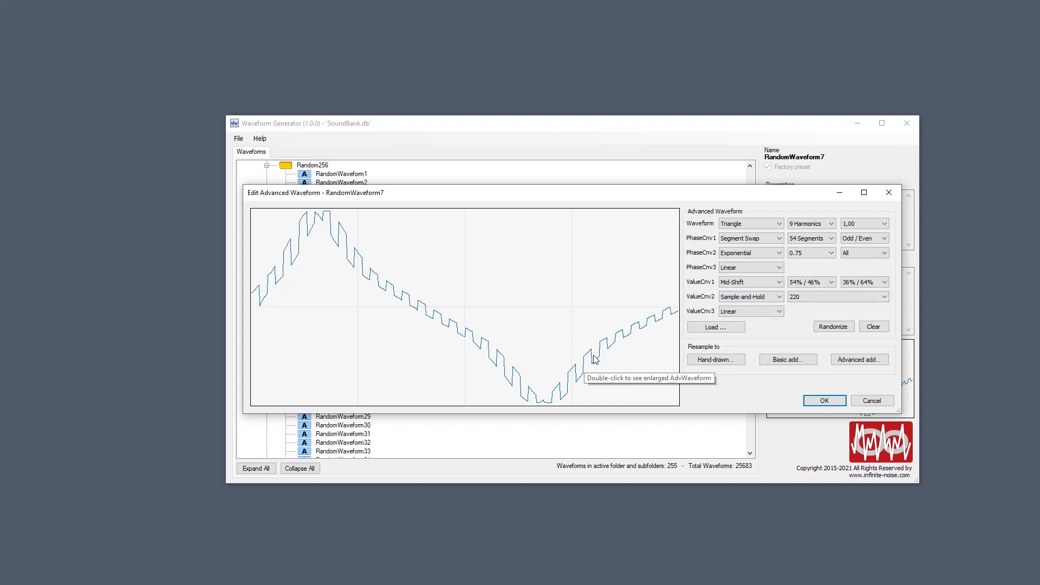
left_click(743, 298)
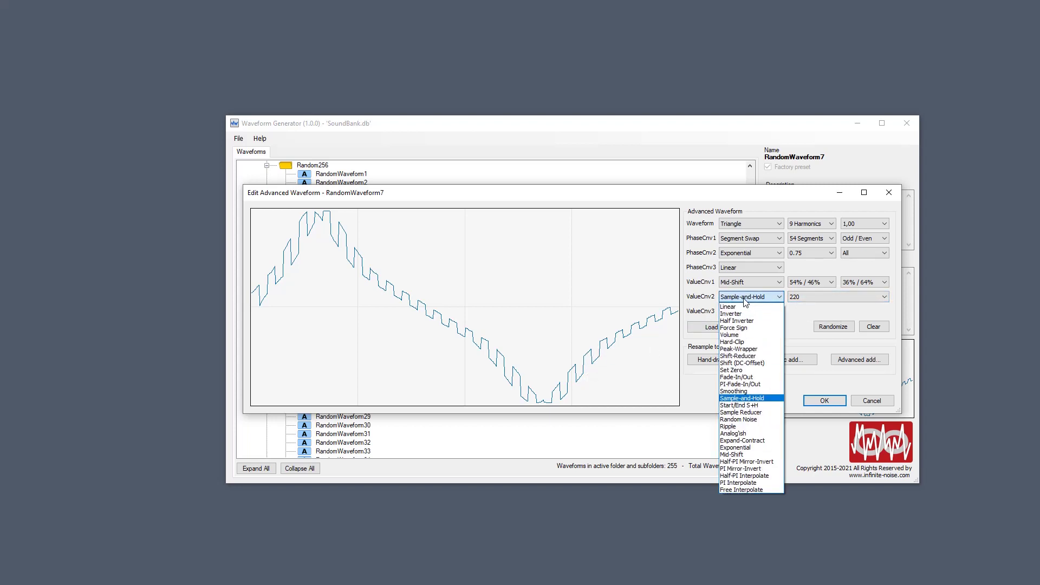
left_click(739, 307)
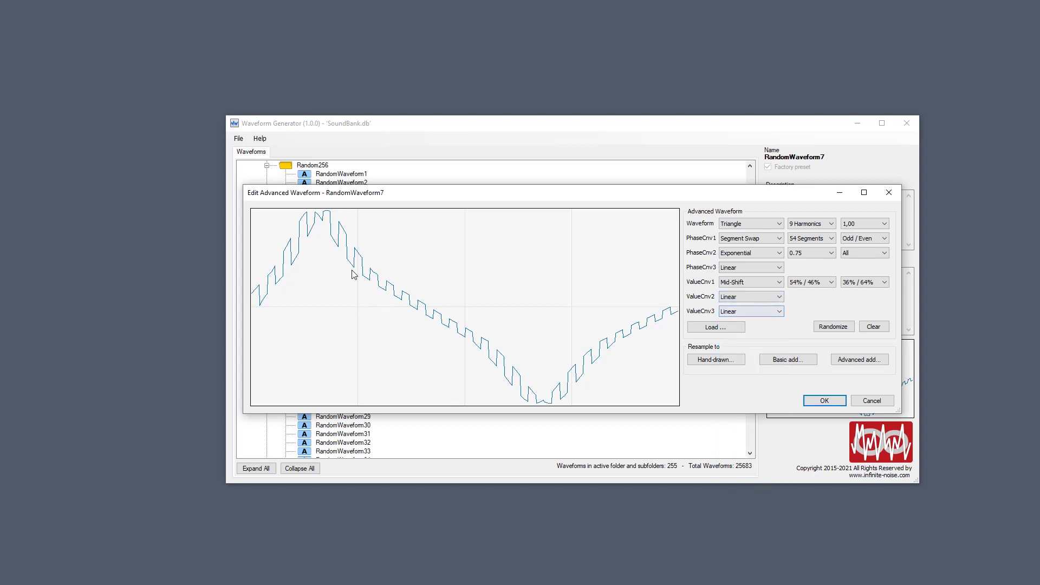
left_click(732, 282)
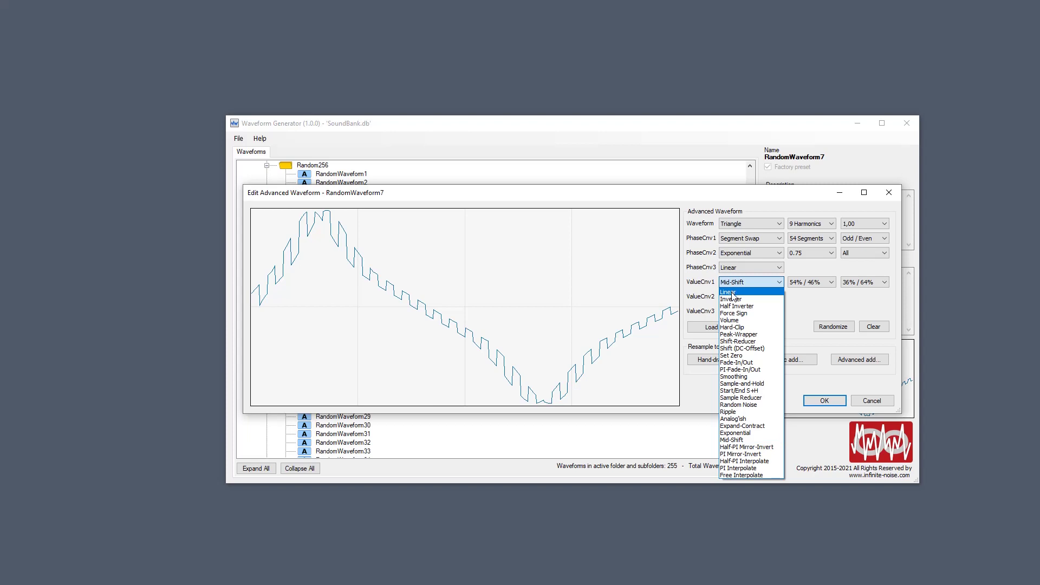
left_click(733, 292)
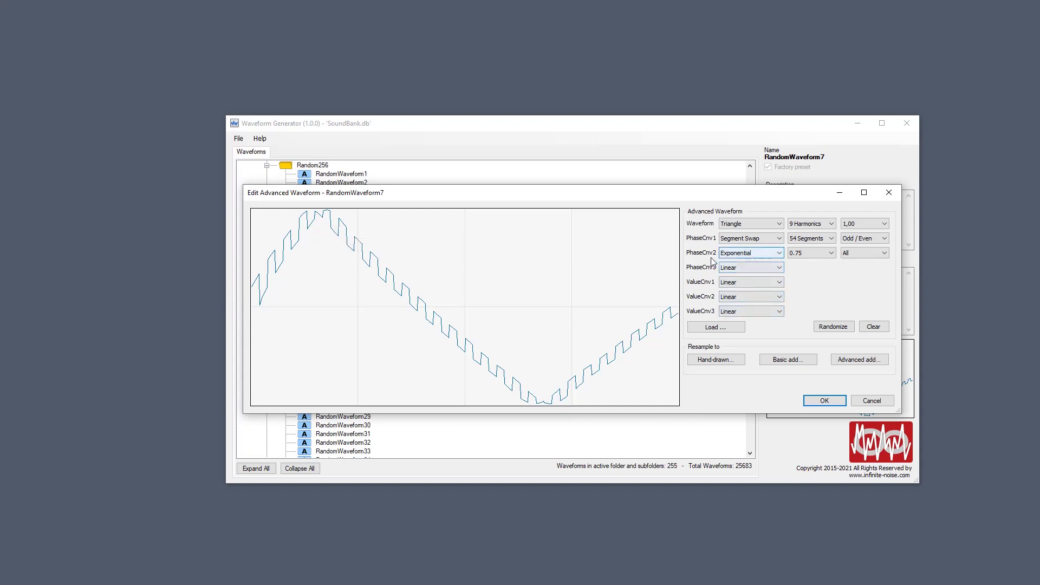
Set RandomWaveform7's phase converters 2 and 1 to Linear to see the plain Triangle base waveform
left_click(746, 255)
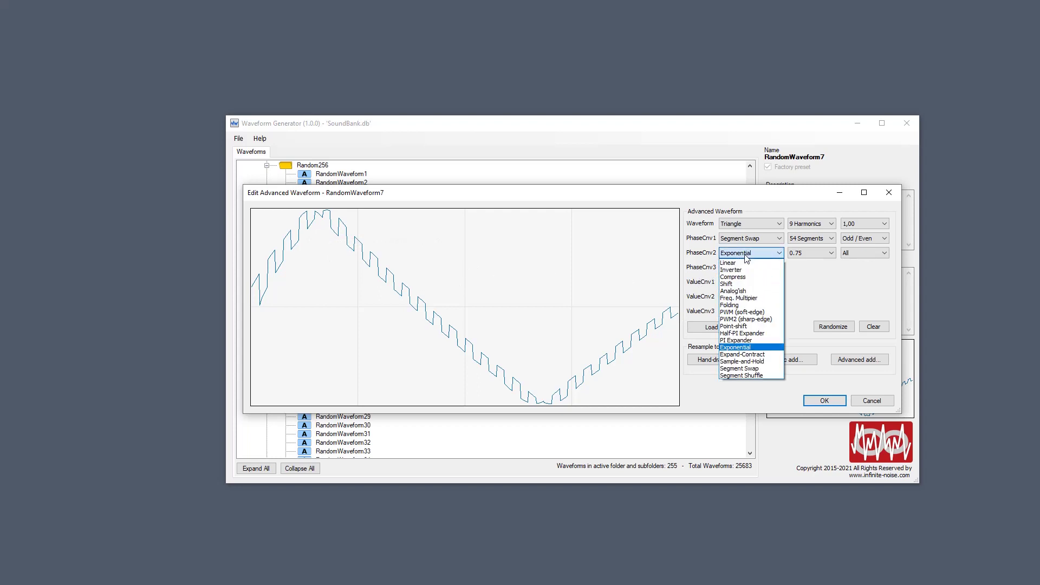
left_click(737, 262)
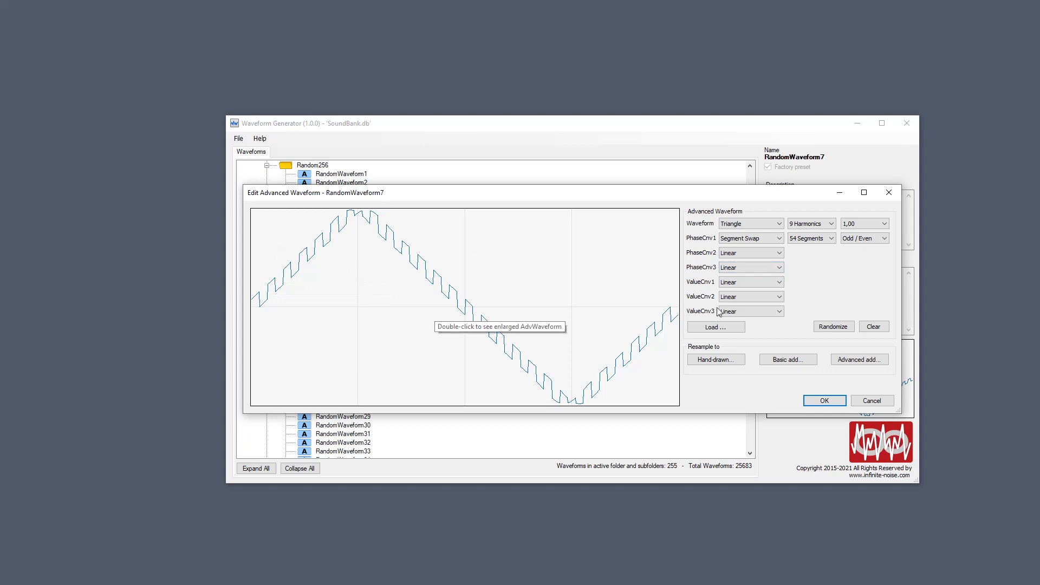
left_click(749, 241)
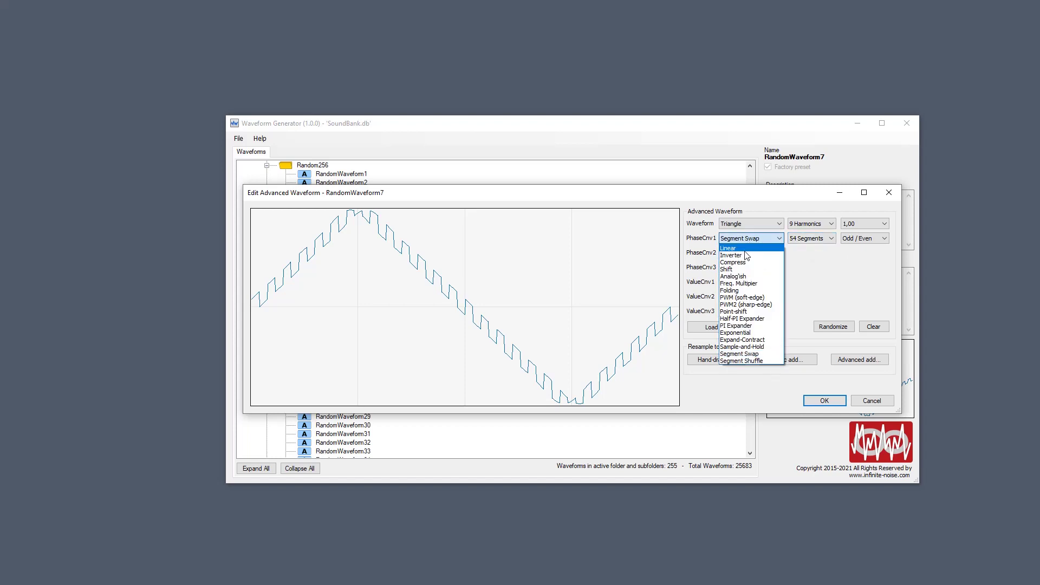
left_click(745, 250)
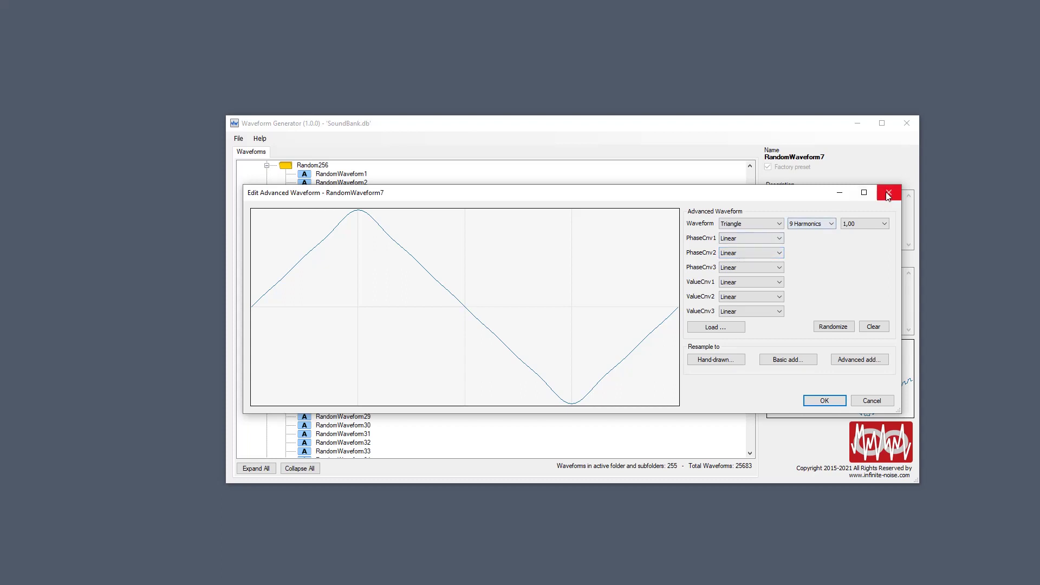
Compare the unprocessed triangle with the stored RandomWaveform7 preview, and close the editor without saving
left_click_drag(816, 197, 783, 488)
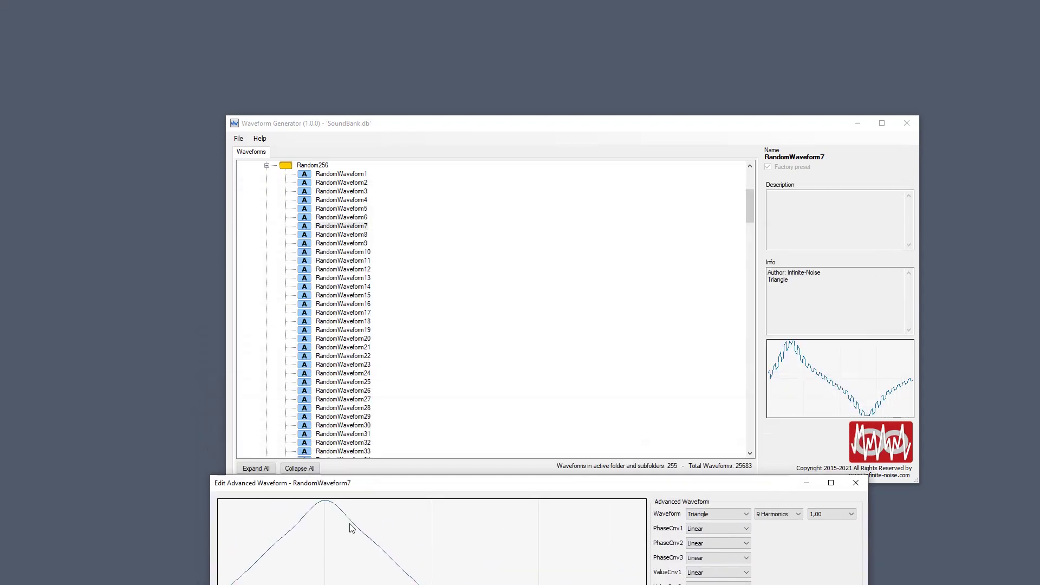
left_click_drag(407, 484, 464, 413)
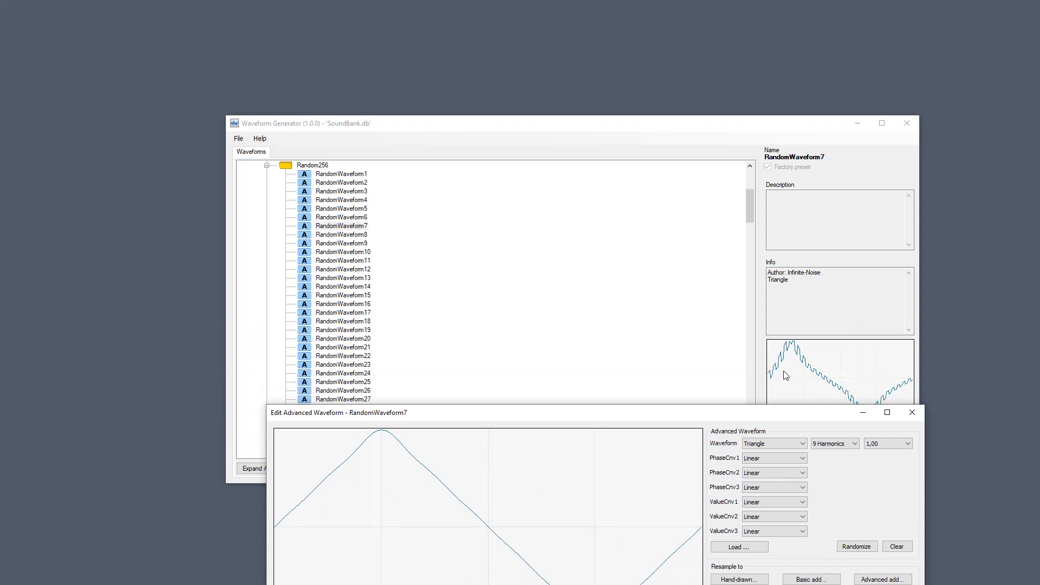
left_click(909, 413)
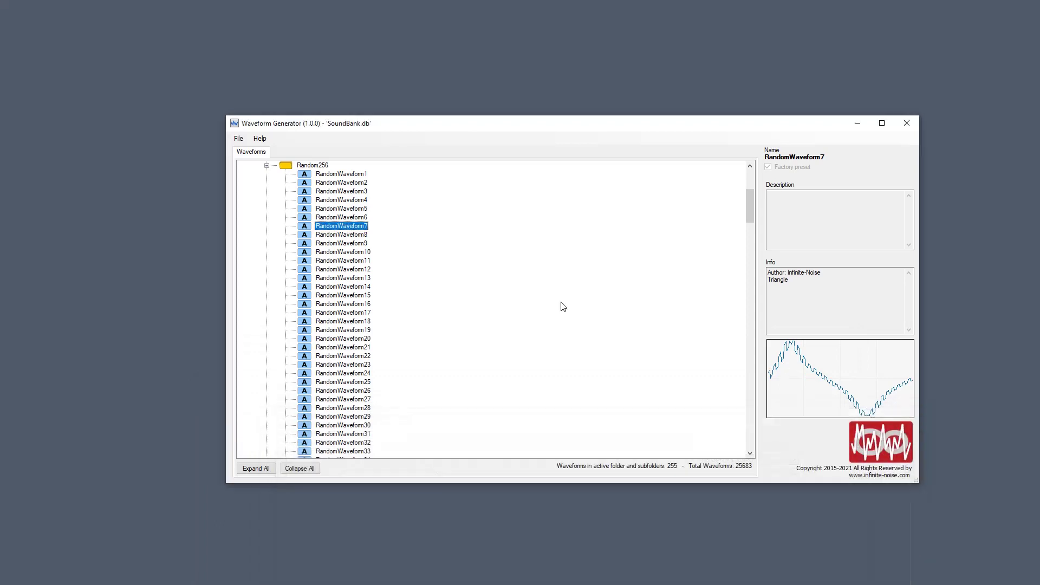
Open RandomWaveform8 for editing and set value converters 1 and 2 to Linear
left_click(337, 236)
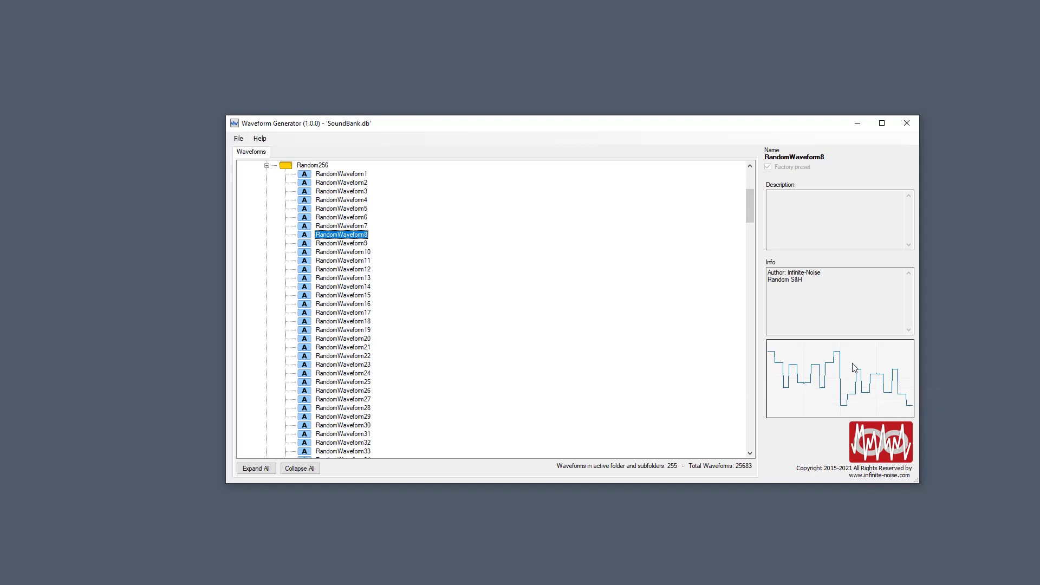
double_click(338, 234)
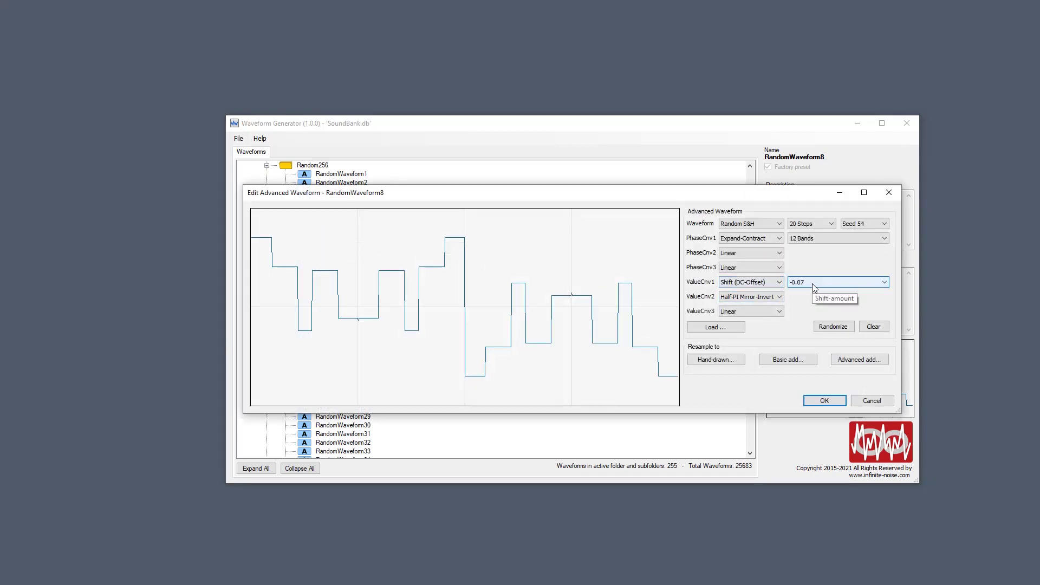
left_click(750, 282)
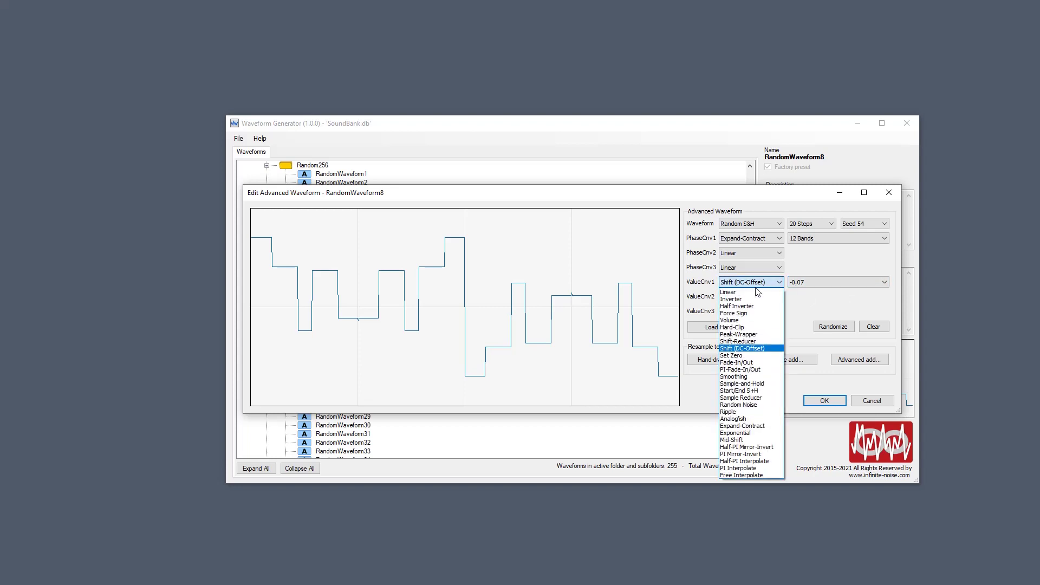
left_click(750, 292)
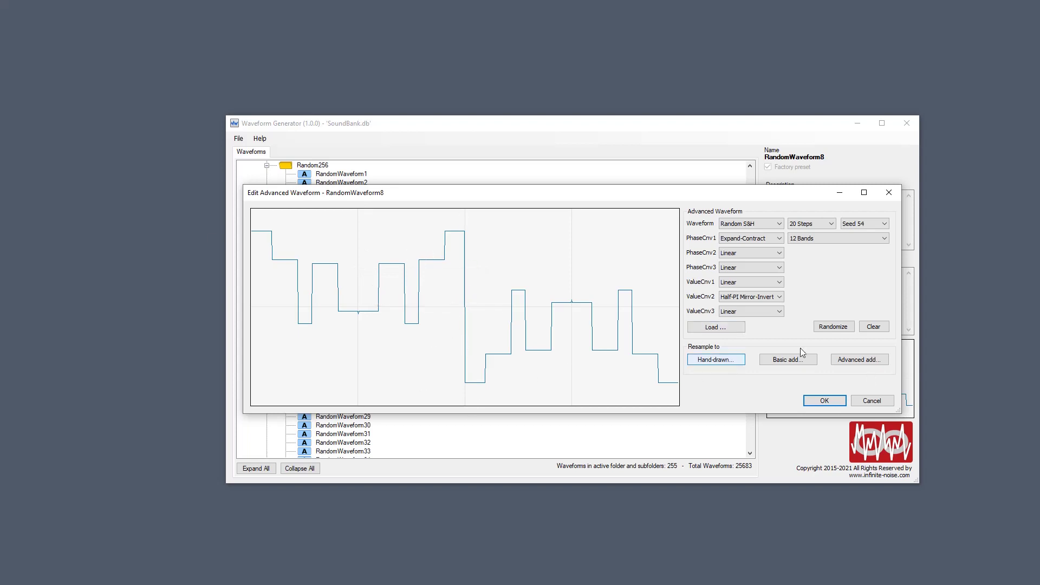
left_click(745, 296)
left_click(739, 308)
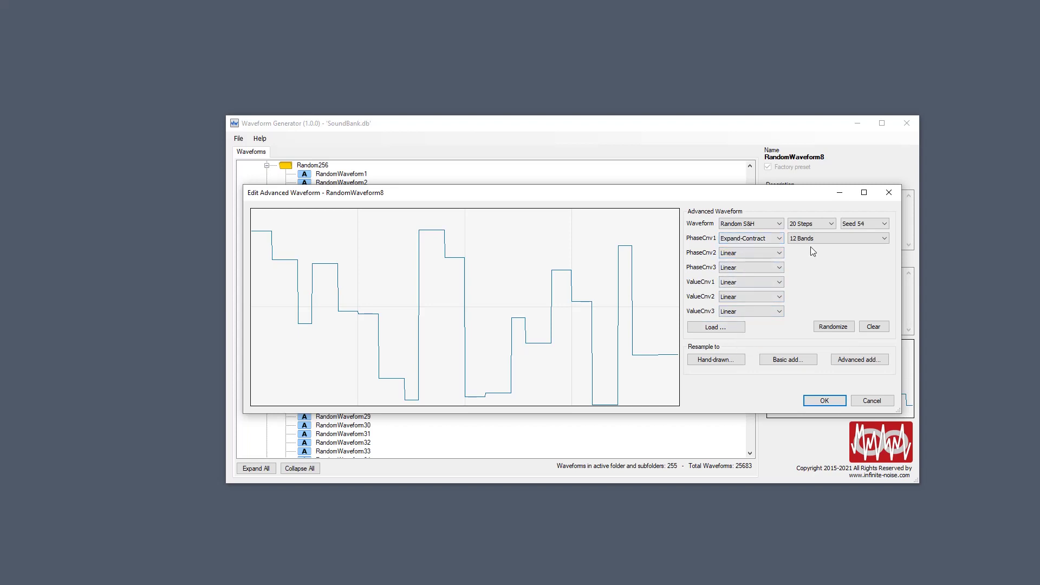
Set RandomWaveform8's phase converter 1 to Linear to see the plain Random S&H waveform, closing the editor without saving
left_click(762, 242)
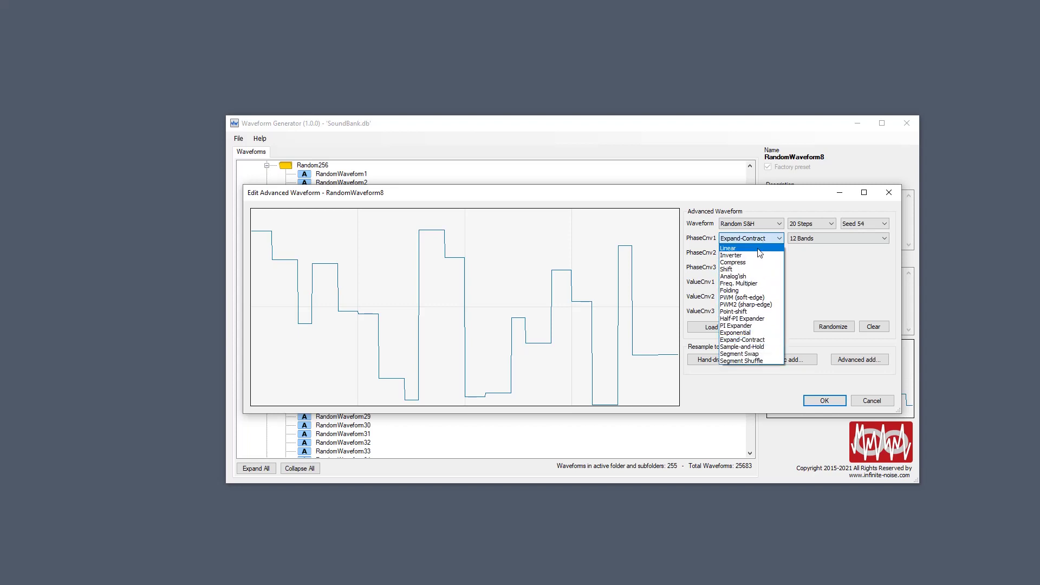
left_click(757, 248)
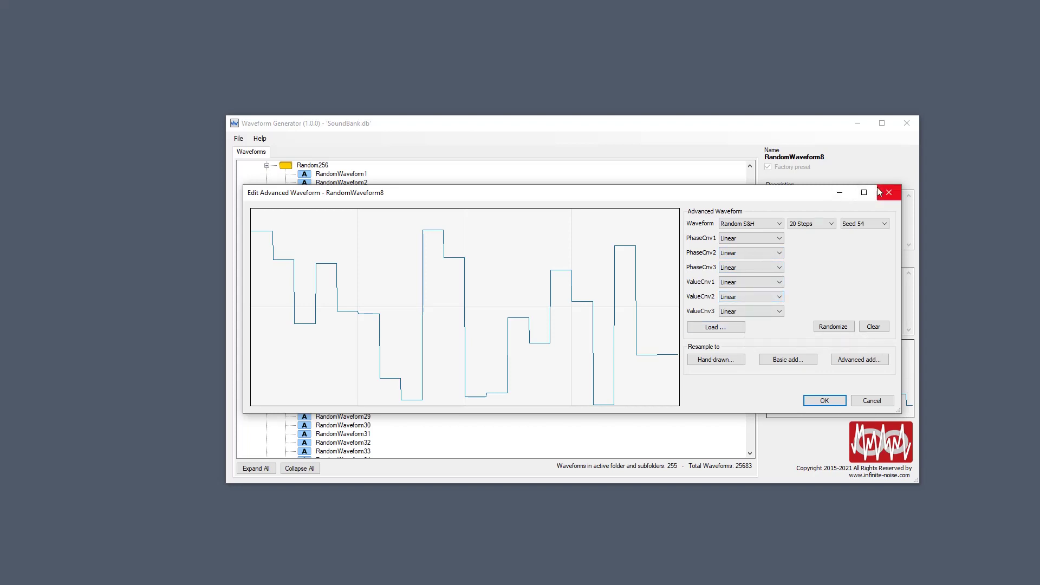
left_click_drag(754, 191, 783, 180)
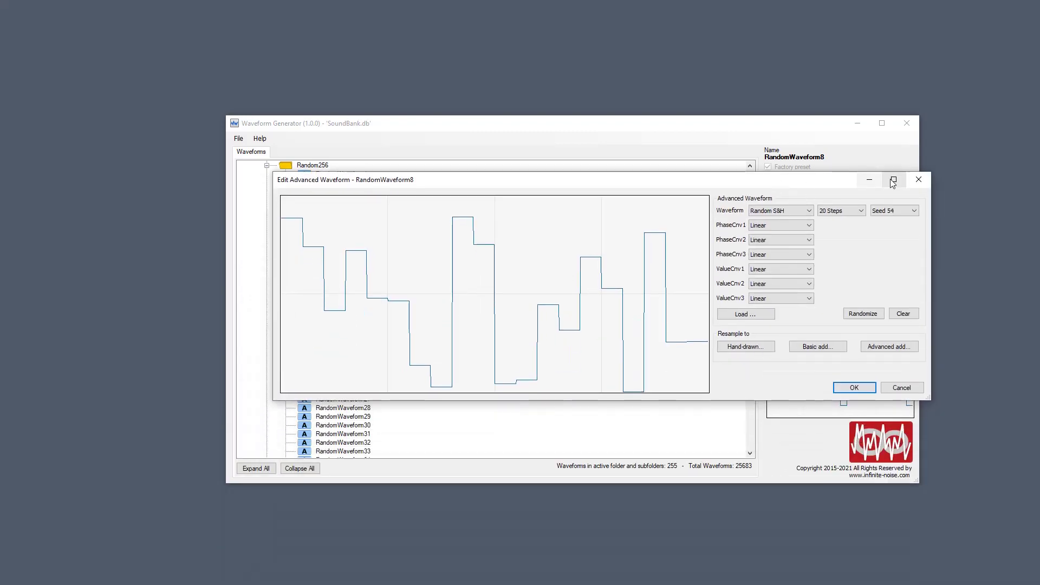
left_click(924, 183)
Set RandomWaveform9's value converter 1 and phase converter 1 to Linear to see the Ellipsoid sine, closing the editor without saving
left_click(345, 244)
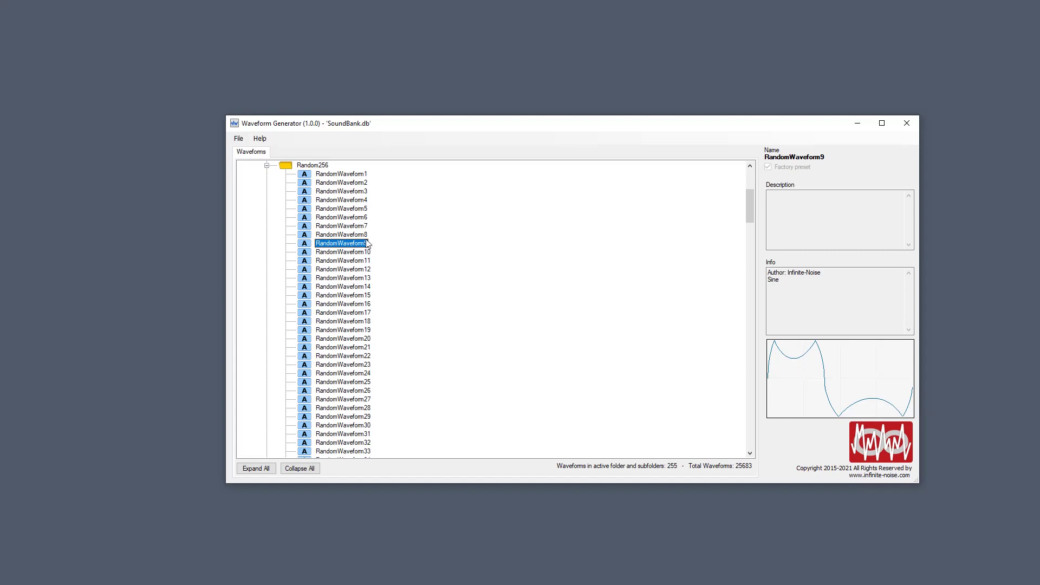
double_click(355, 244)
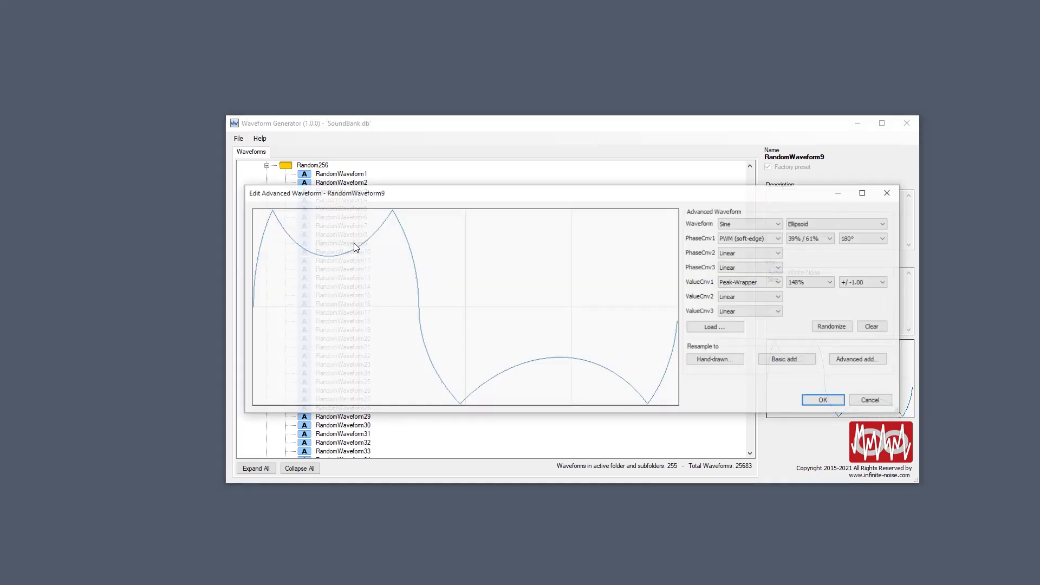
left_click(731, 280)
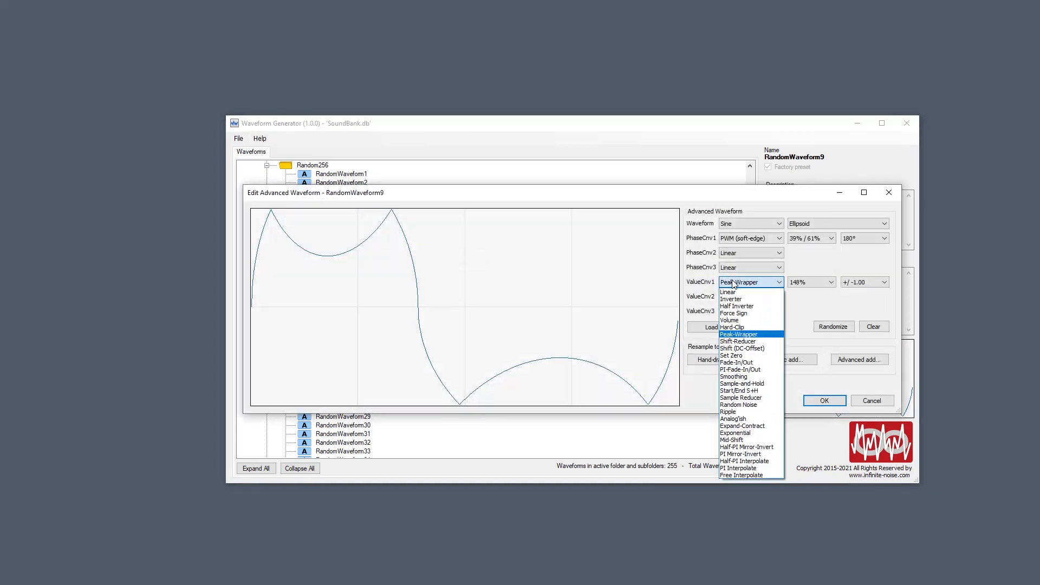
left_click(738, 291)
left_click(748, 240)
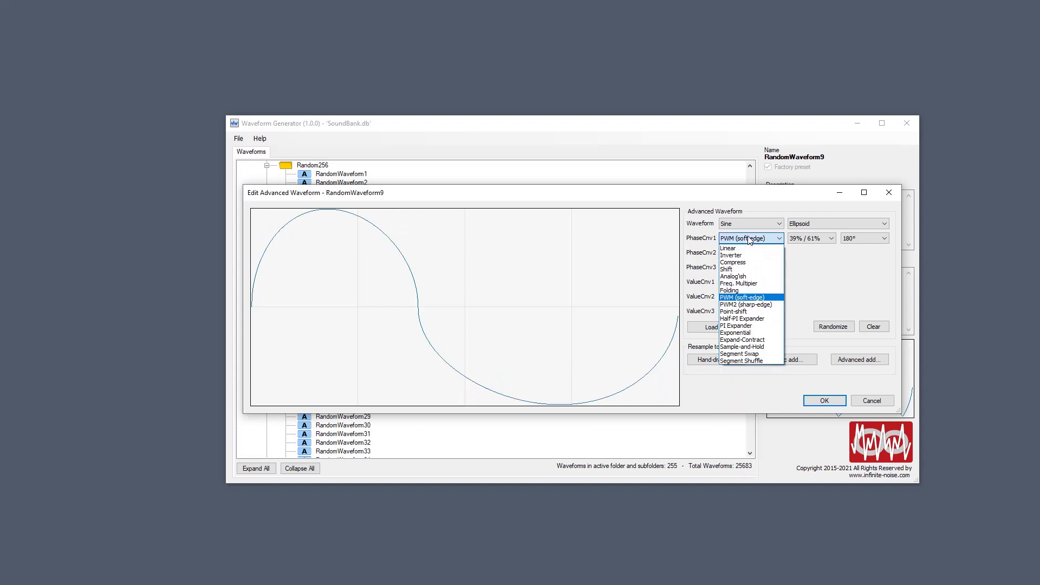
left_click(745, 247)
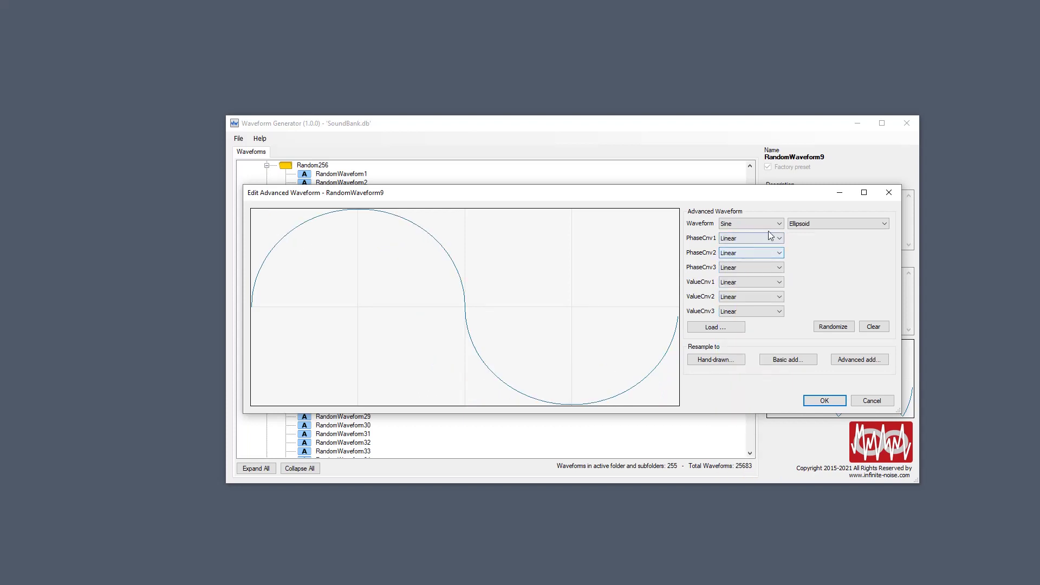
left_click(812, 224)
left_click(896, 196)
Preview the waveforms following RandomWaveform9, and open RandomWaveform11 for editing with value converter 2 set to Linear
key("Down")
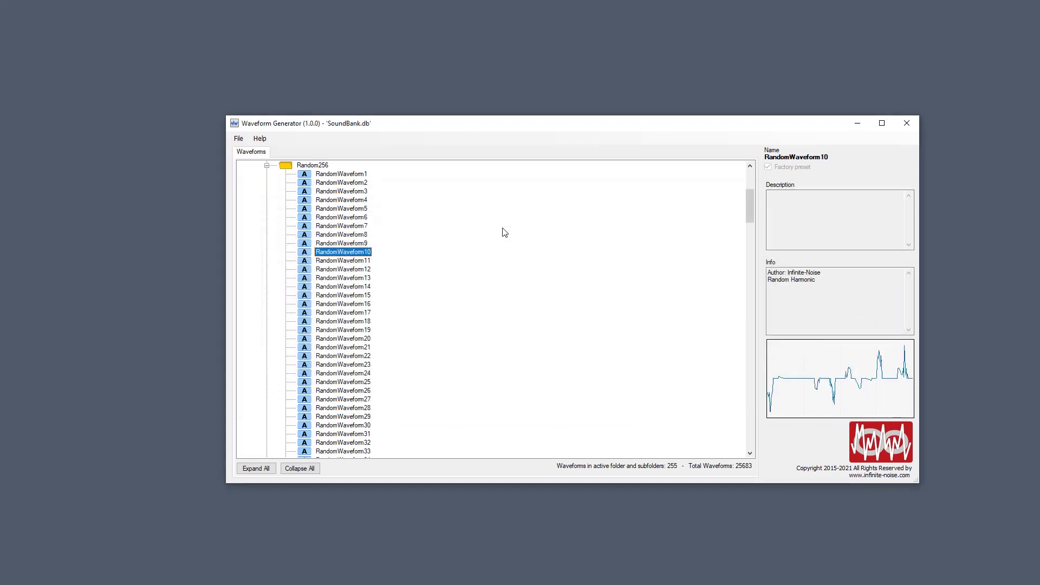
key("Down")
key("Down")
key("Up")
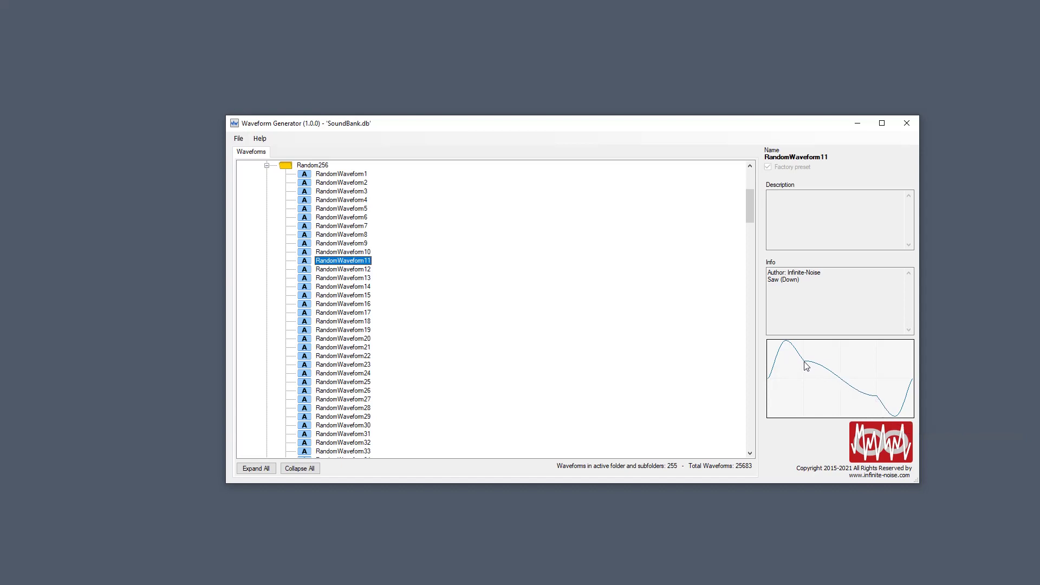
double_click(349, 265)
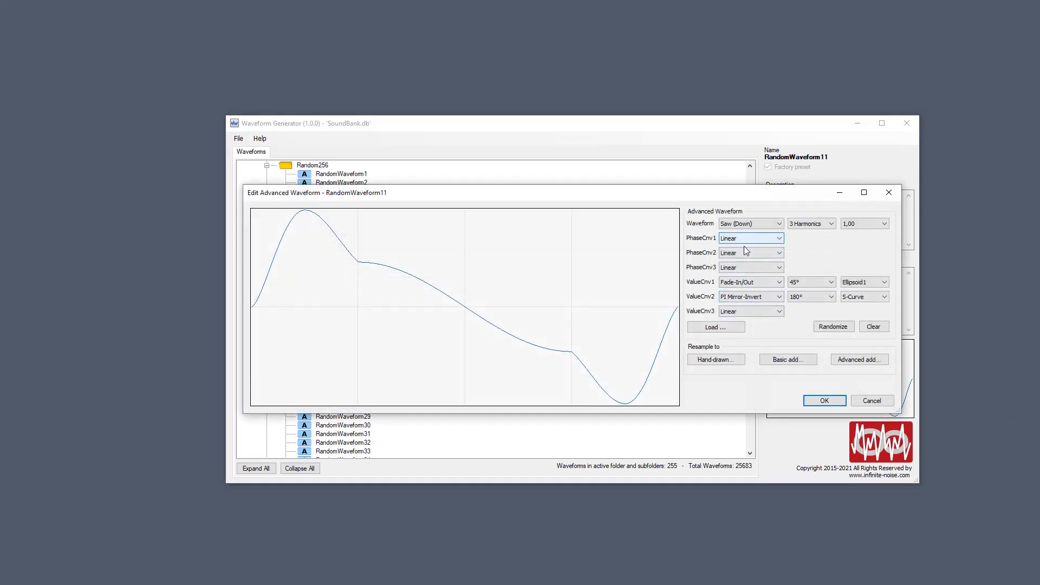
left_click(737, 302)
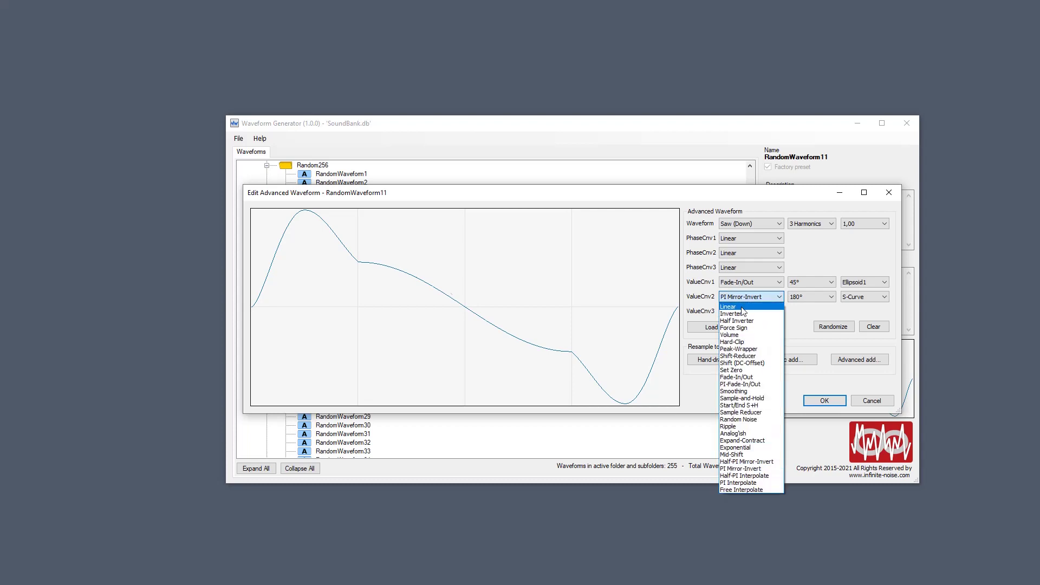
left_click(741, 306)
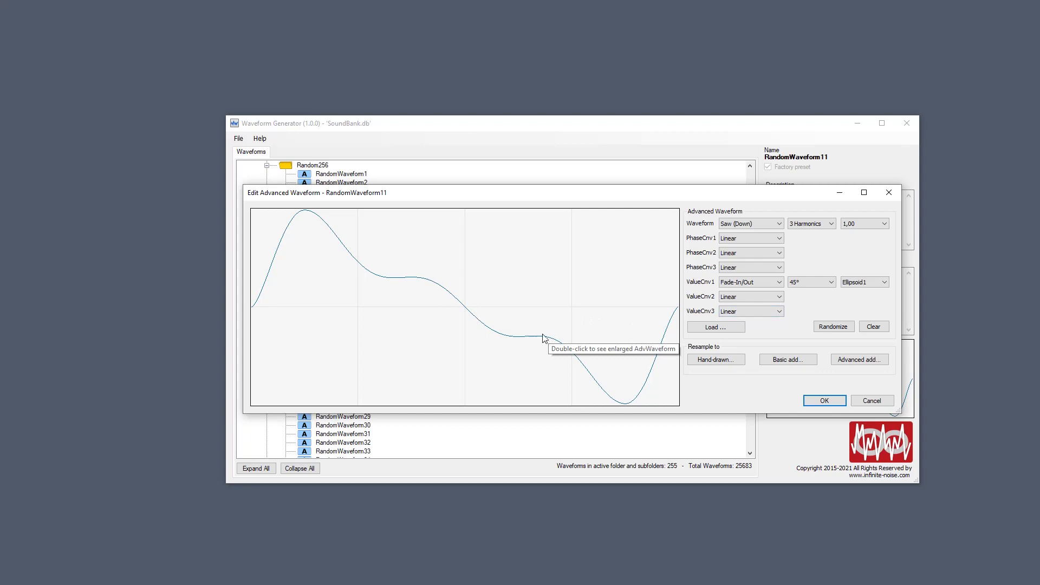
Set RandomWaveform11's value converter 1 to Linear, compare the base saw with the stored preview, and close the editor without saving
left_click(746, 283)
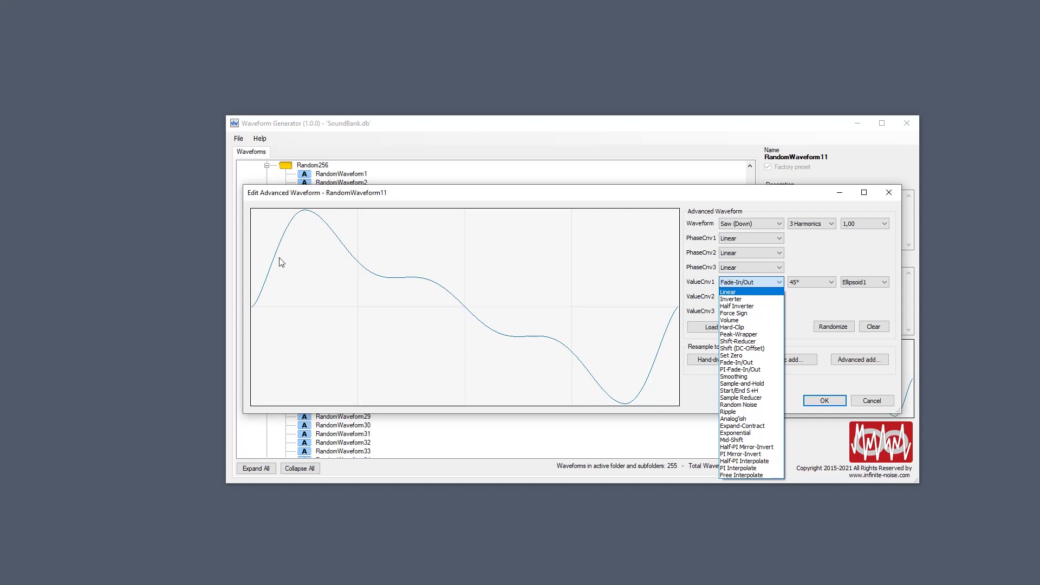
left_click(742, 293)
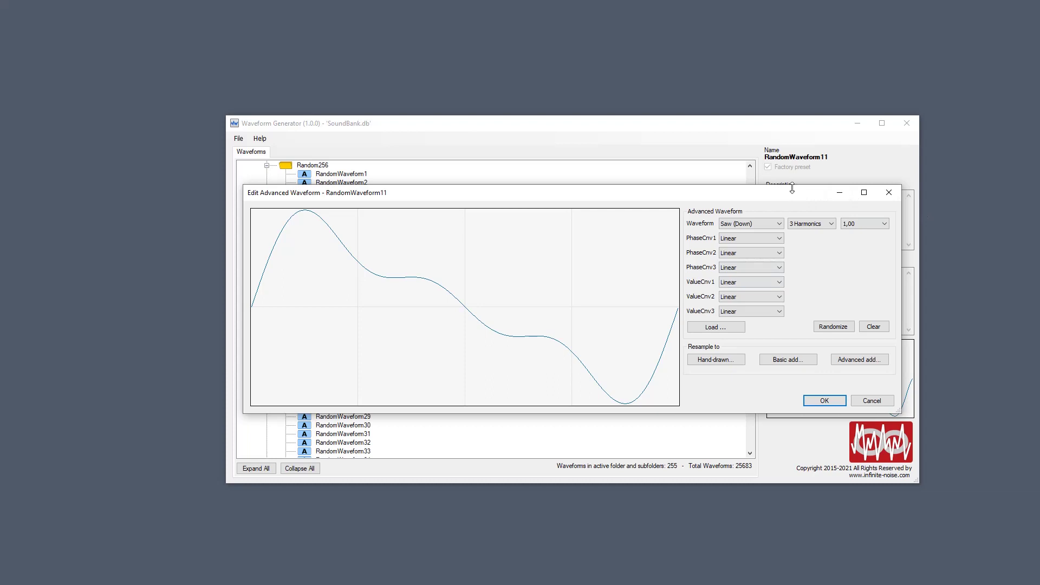
left_click_drag(794, 191, 613, 192)
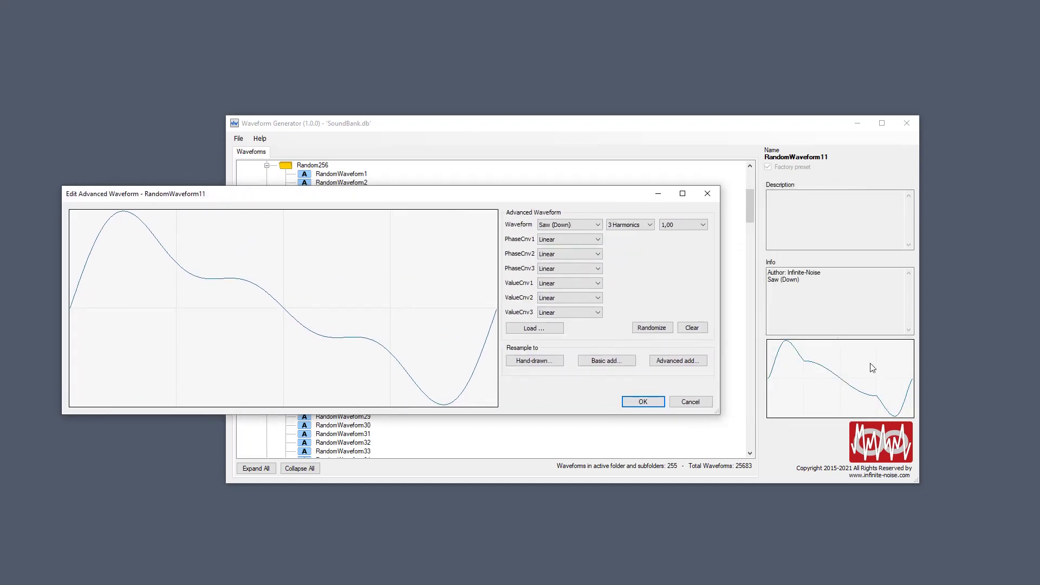
left_click(707, 194)
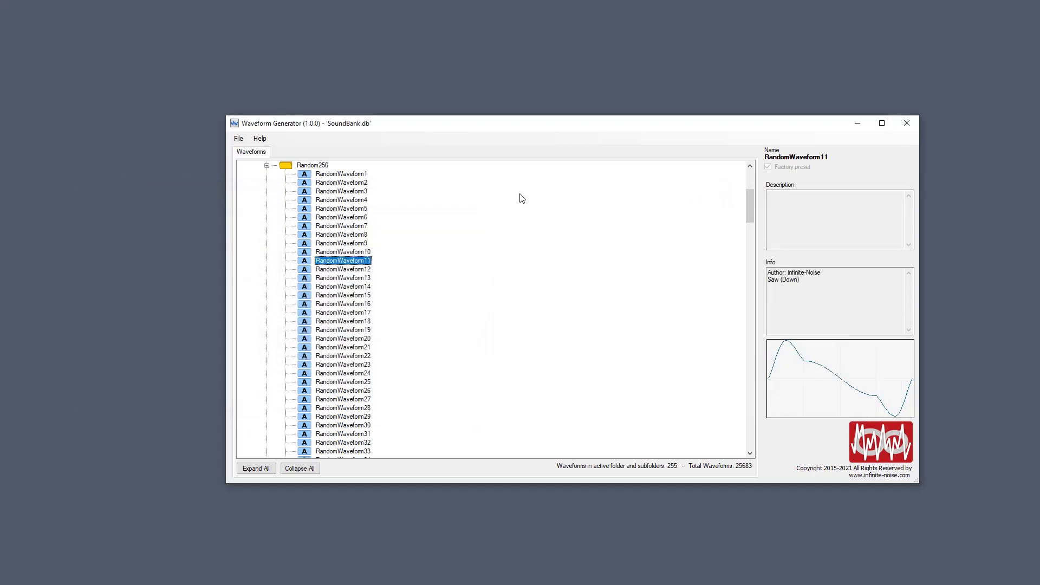
Open RandomWaveform12 for editing and set phase converters 2 and 1 to Linear
key("Down")
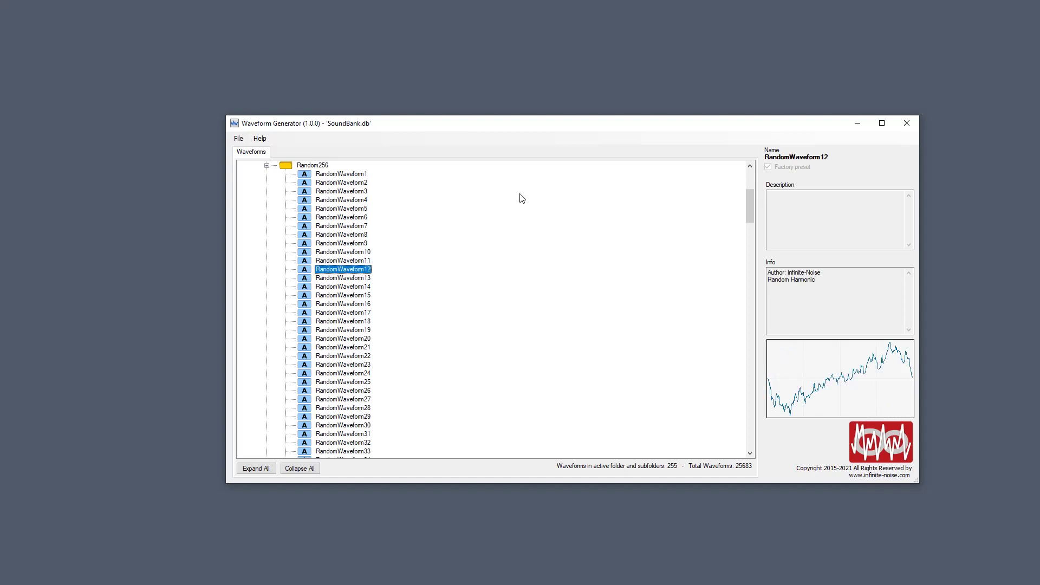
key("Down")
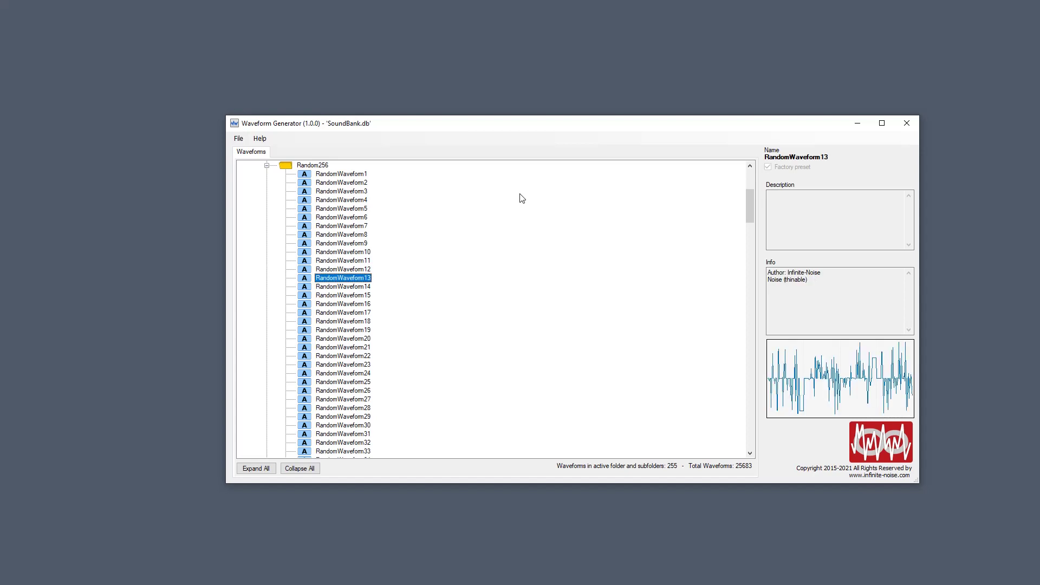
key("Up")
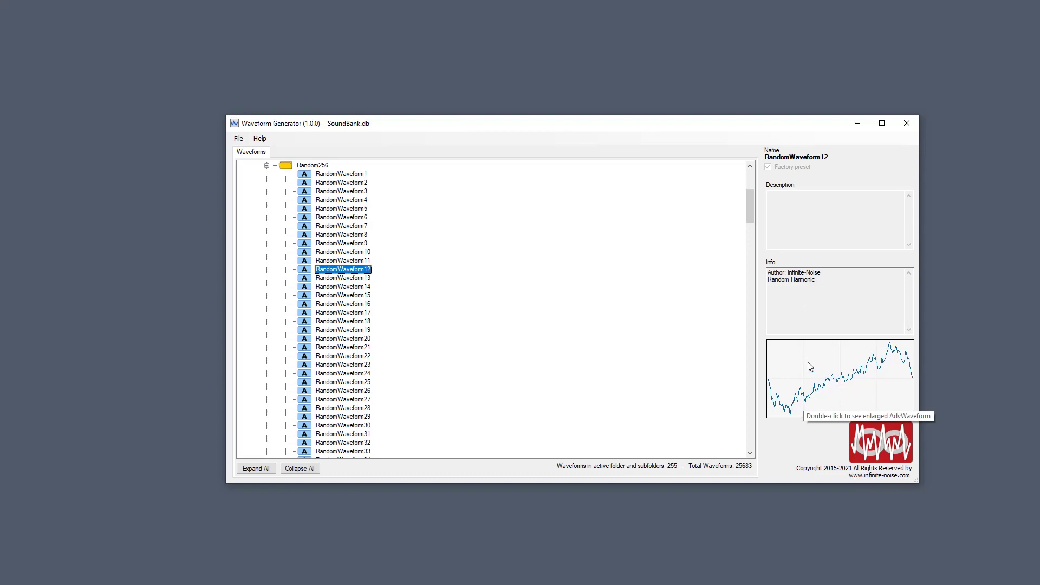
double_click(783, 343)
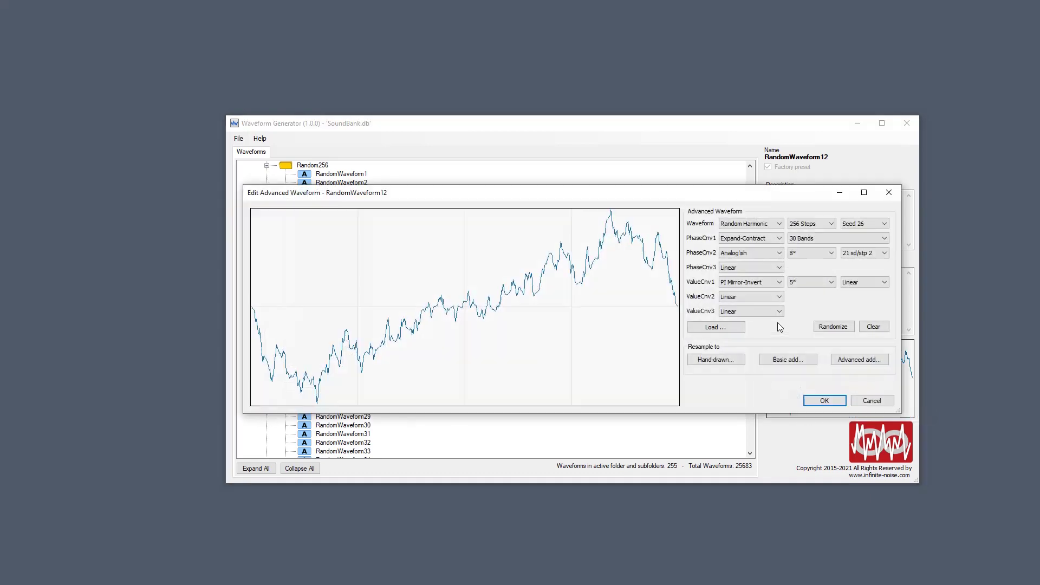
left_click(756, 256)
left_click(739, 265)
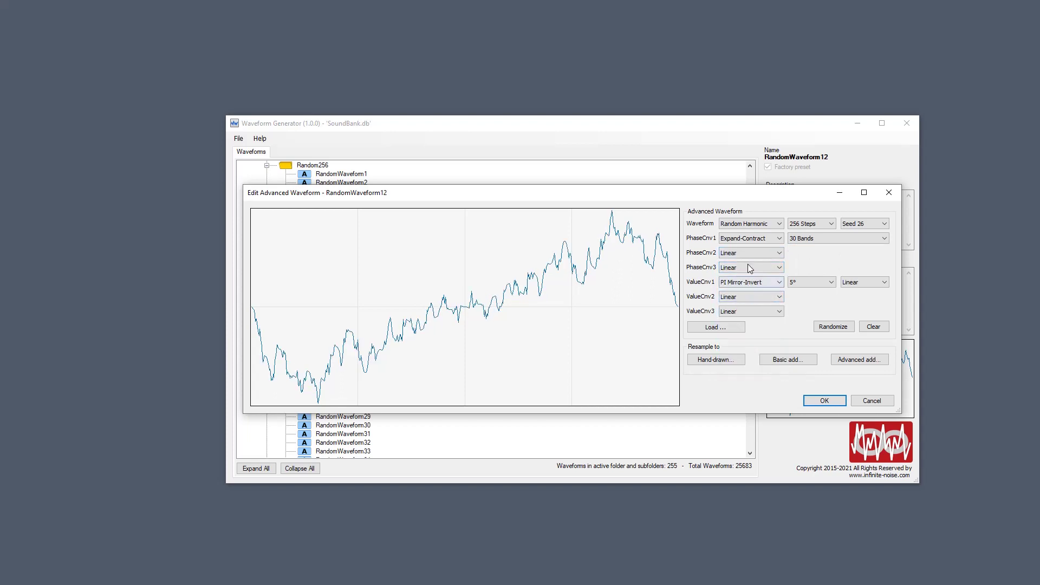
left_click(756, 239)
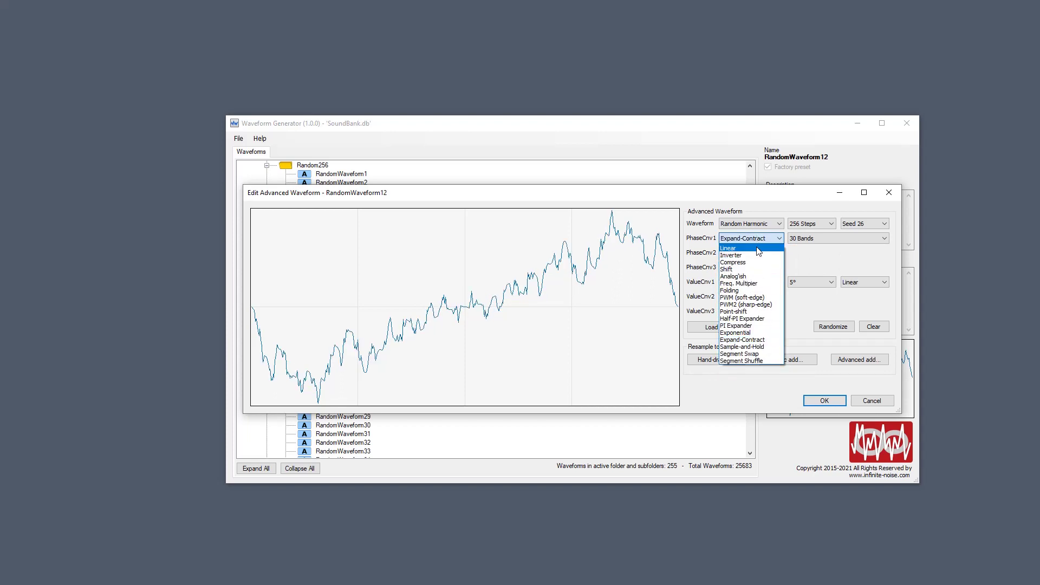
left_click(757, 249)
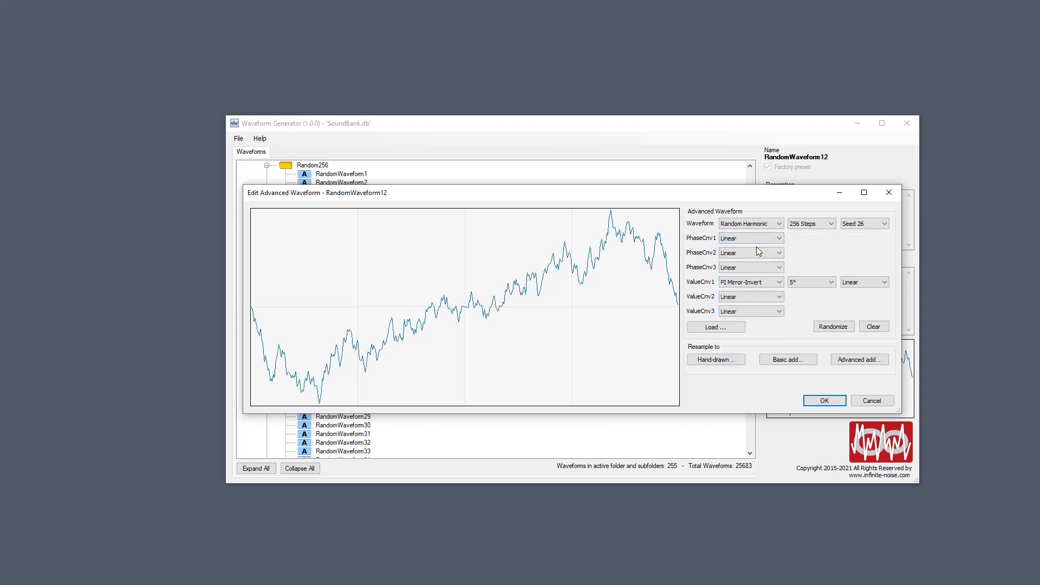
Set RandomWaveform12's value converter 1 to Linear to see the plain Random Harmonic waveform, closing the editor without saving
left_click(748, 284)
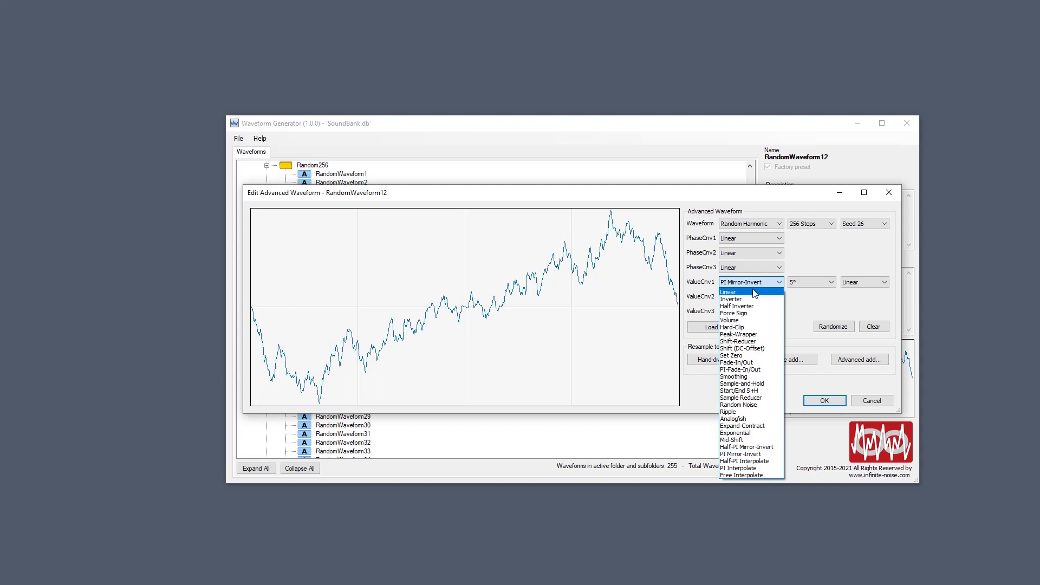
left_click(752, 290)
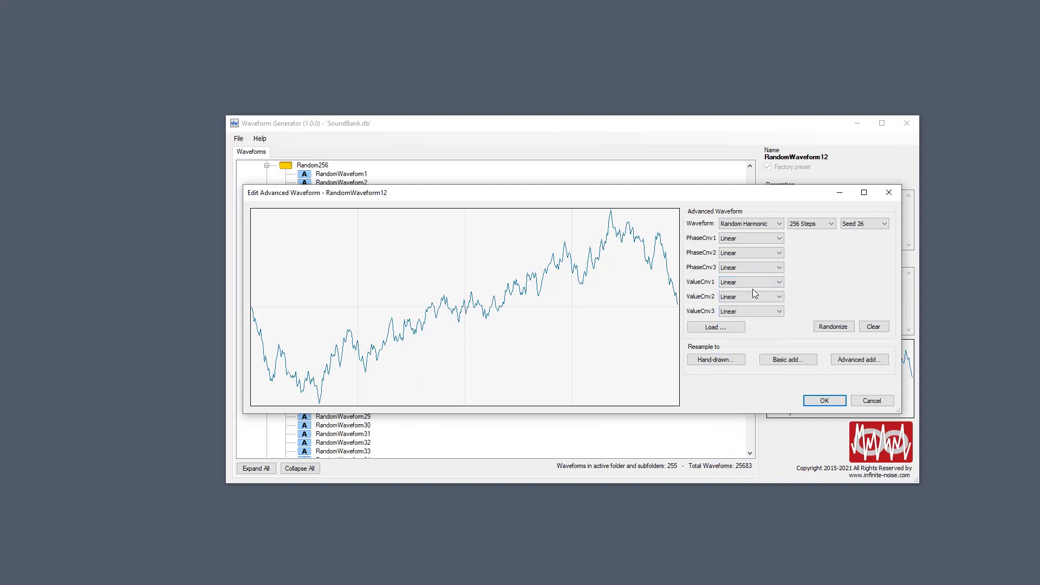
left_click(888, 193)
Open RandomWaveform13 for editing and set phase converter 1 to Linear
key("Down")
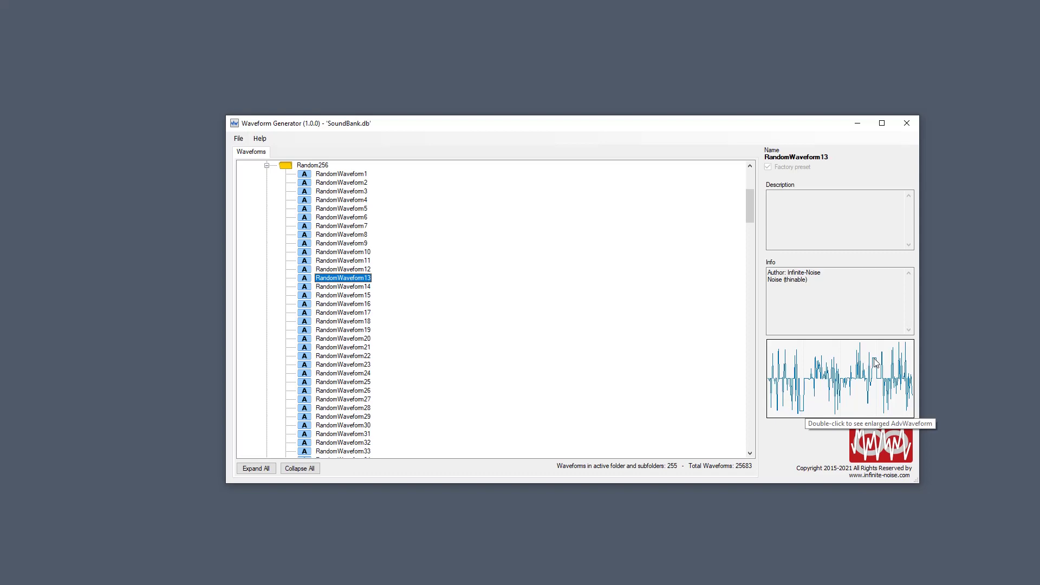
double_click(358, 280)
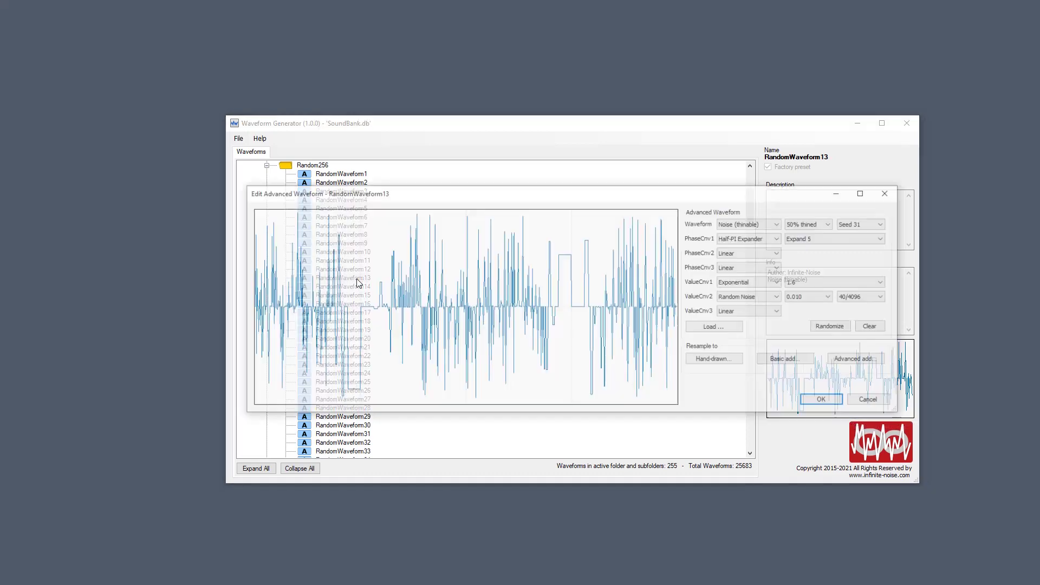
left_click(750, 240)
left_click(747, 249)
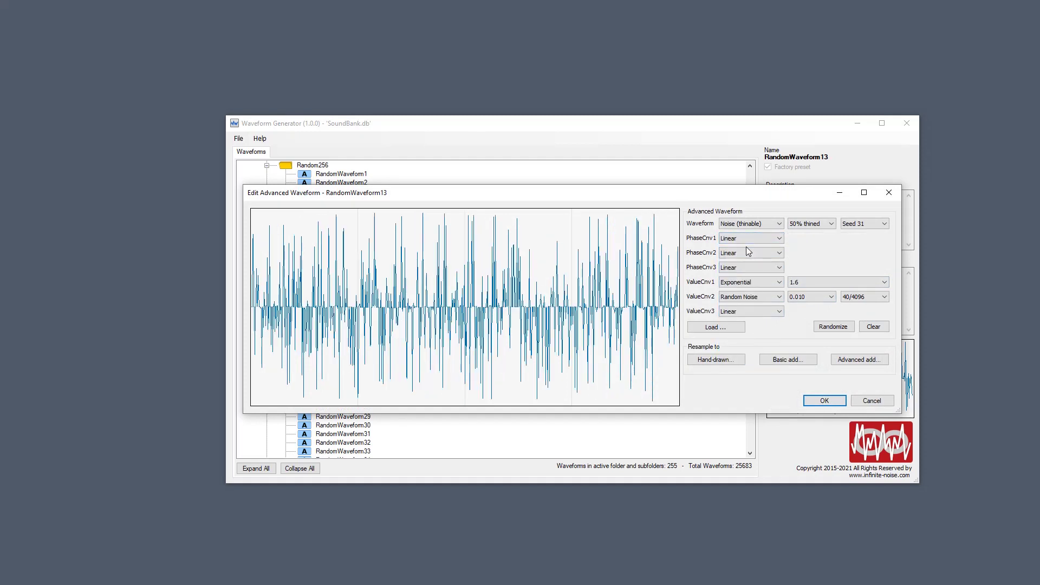
Set RandomWaveform13's value converters 2 and 1 to Linear, compare the plain noise with the stored preview, and close the editor without saving
left_click(744, 298)
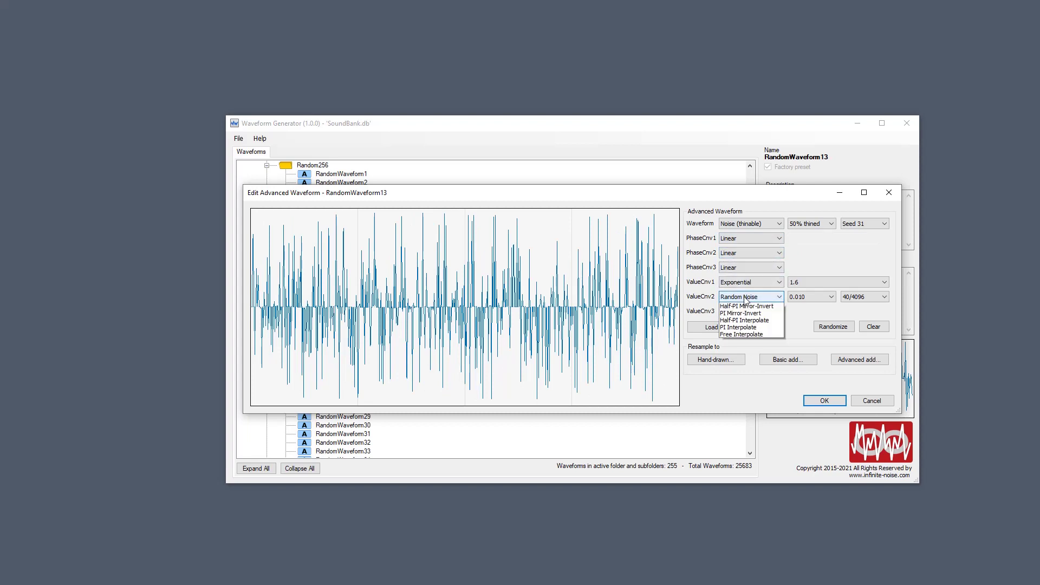
left_click(741, 307)
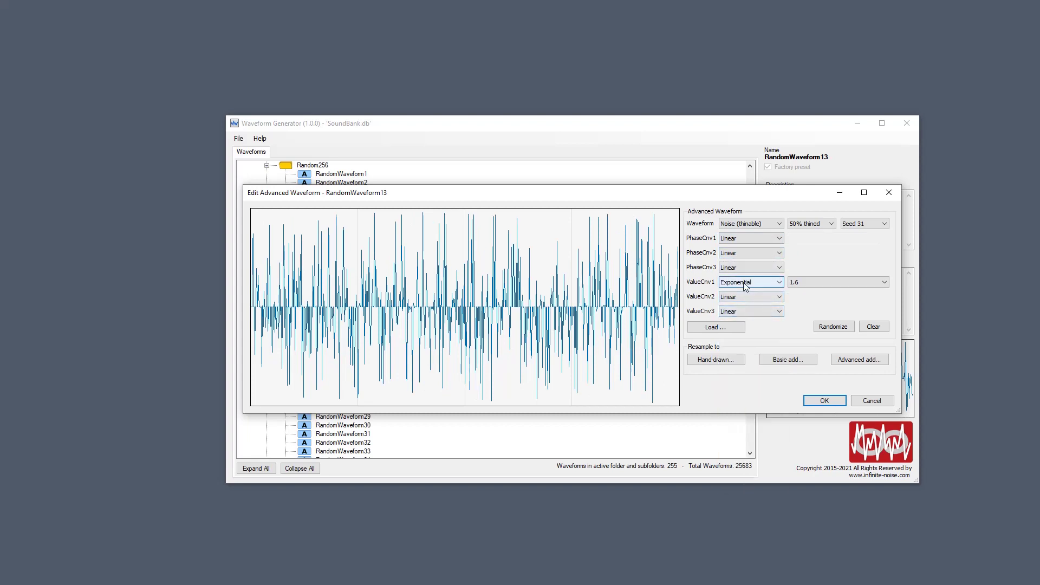
left_click(745, 286)
left_click(745, 292)
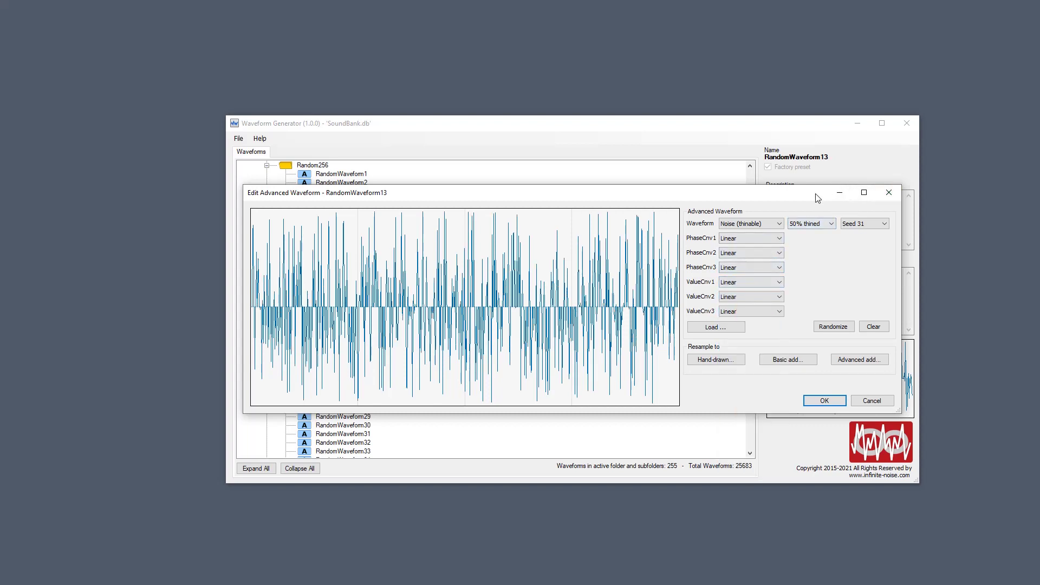
left_click_drag(816, 195, 660, 213)
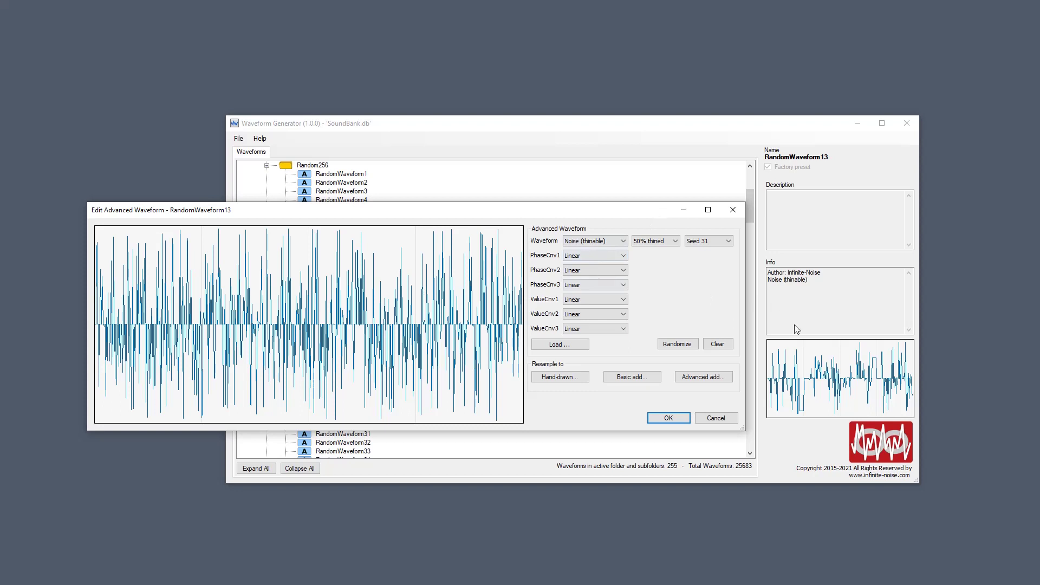
left_click(734, 210)
Open RandomWaveform14 for editing and set value converter 2 to Linear
key("Down")
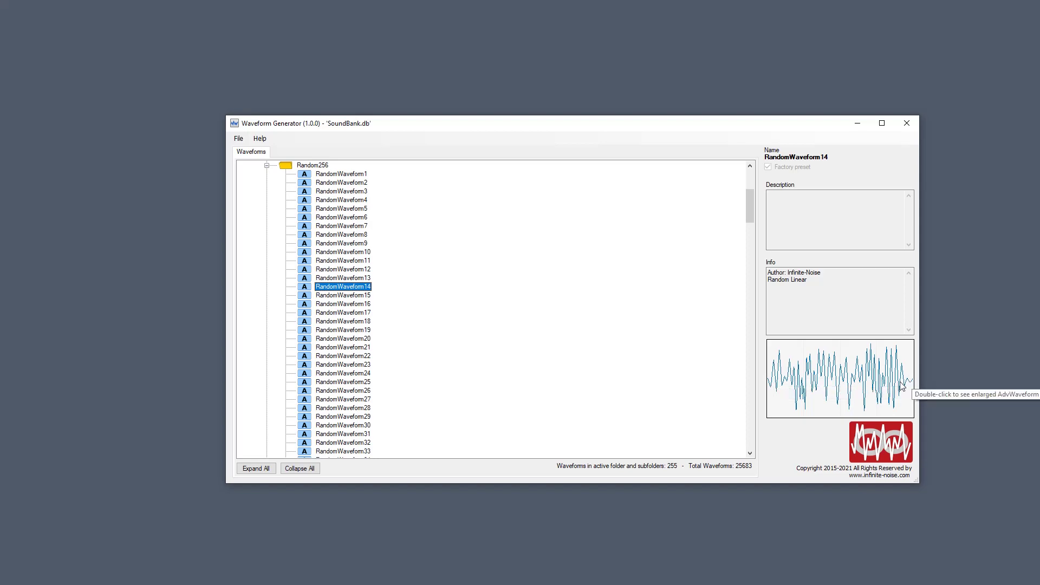
double_click(341, 288)
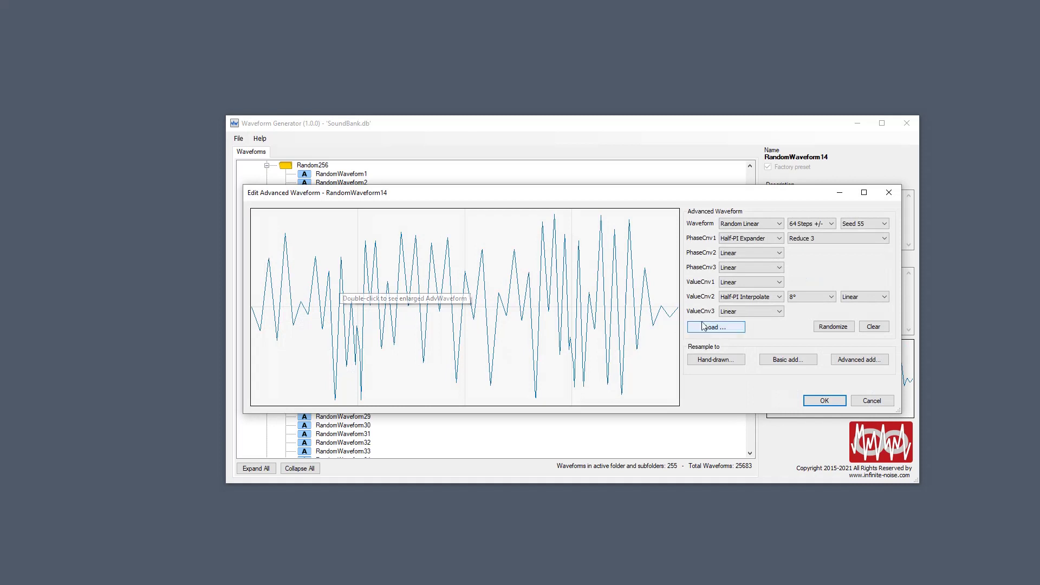
left_click(748, 300)
left_click(736, 307)
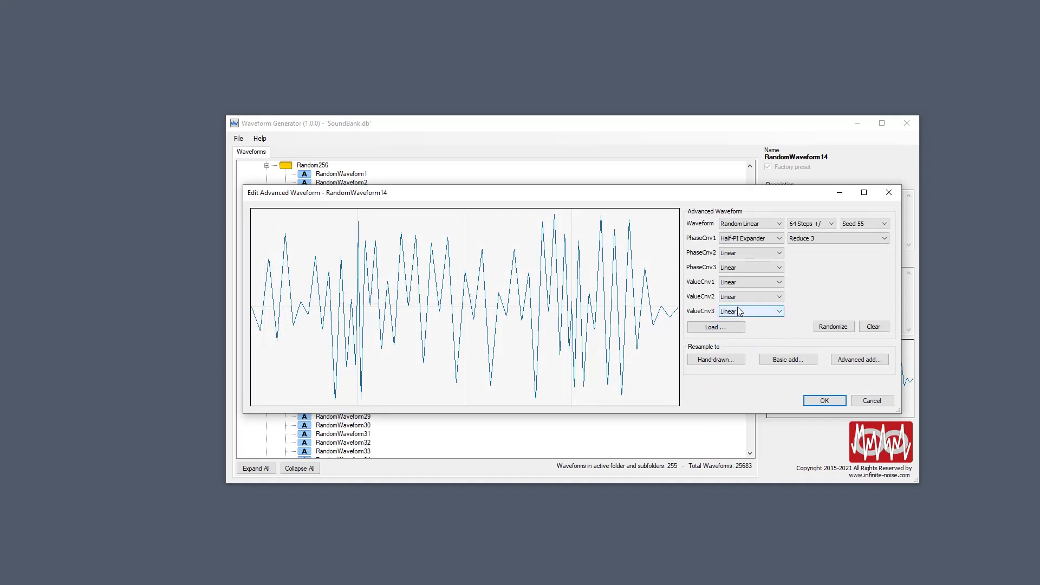
Set RandomWaveform14's phase converter 1 to Linear to see the plain Random Linear waveform, closing the editor without saving
left_click(757, 236)
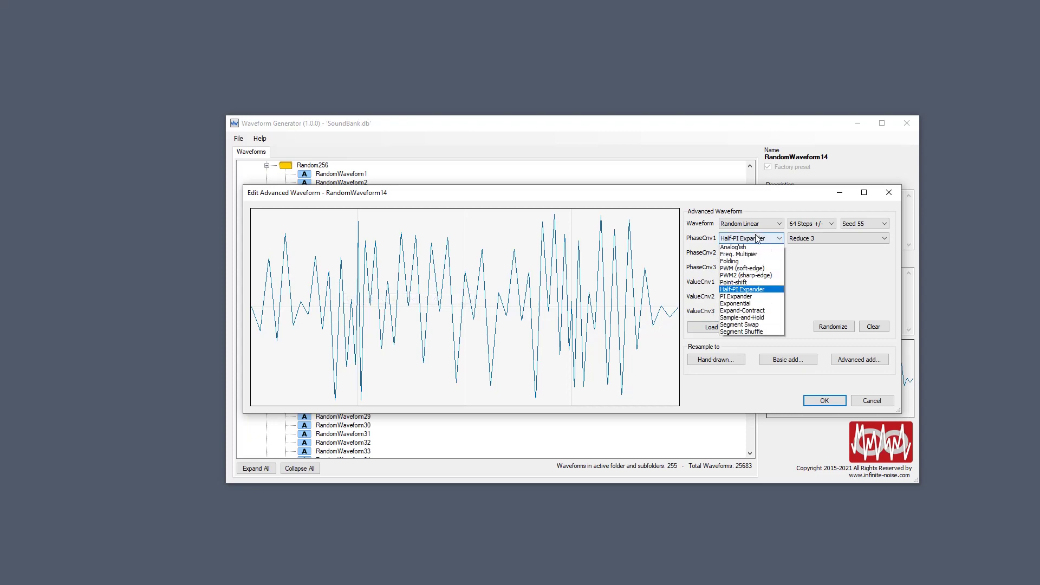
left_click(738, 248)
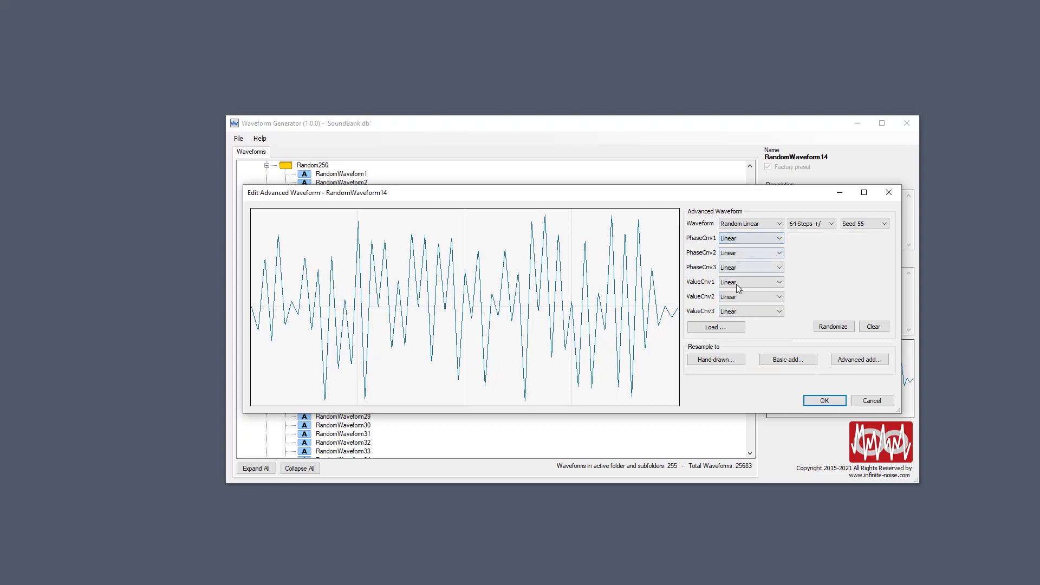
left_click(889, 193)
Open RandomWaveform15 for editing and set phase converter 1 and value converter 1 to Linear
key("Down")
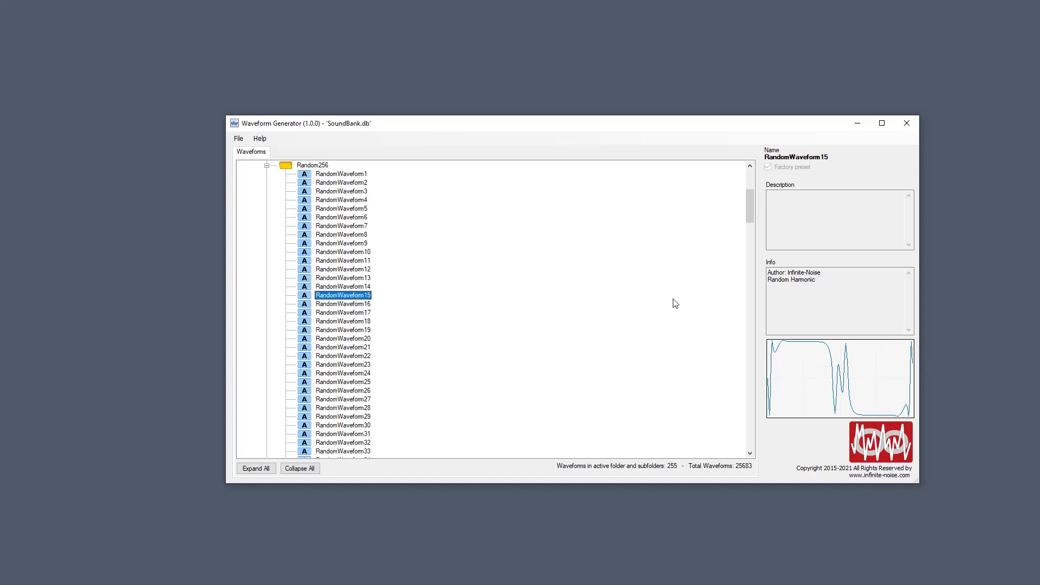
double_click(361, 297)
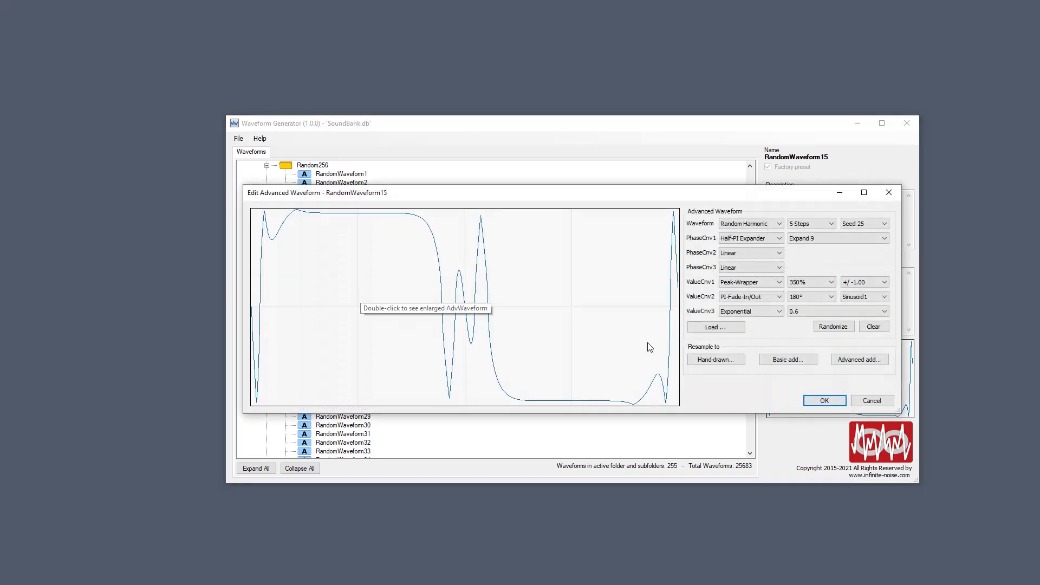
left_click(743, 239)
left_click(730, 248)
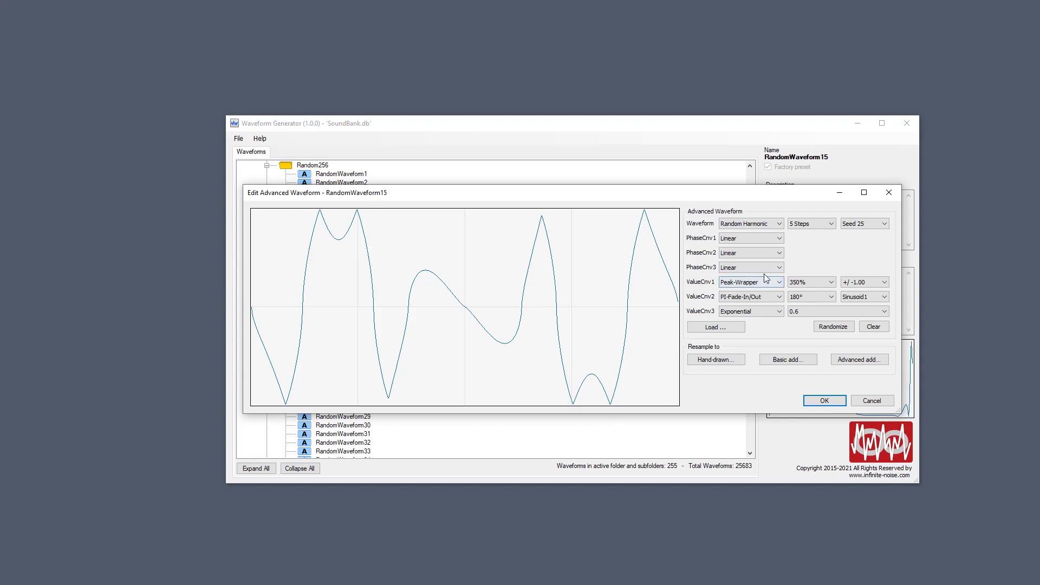
left_click(759, 282)
left_click(739, 291)
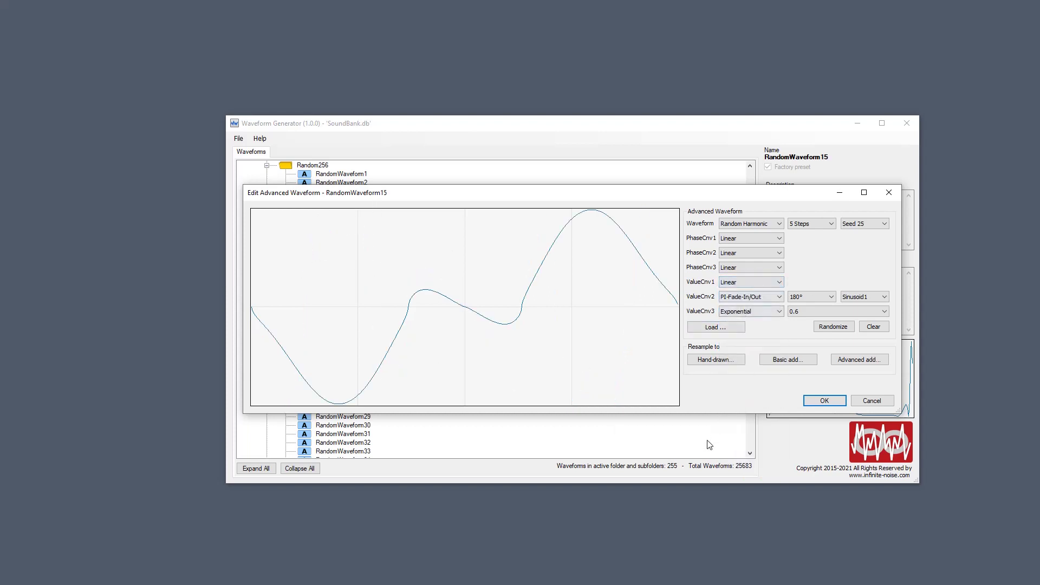
Set RandomWaveform15's value converters 3 and 2 to Linear, compare the base waveform with the stored preview, and close the editor without saving
left_click(758, 313)
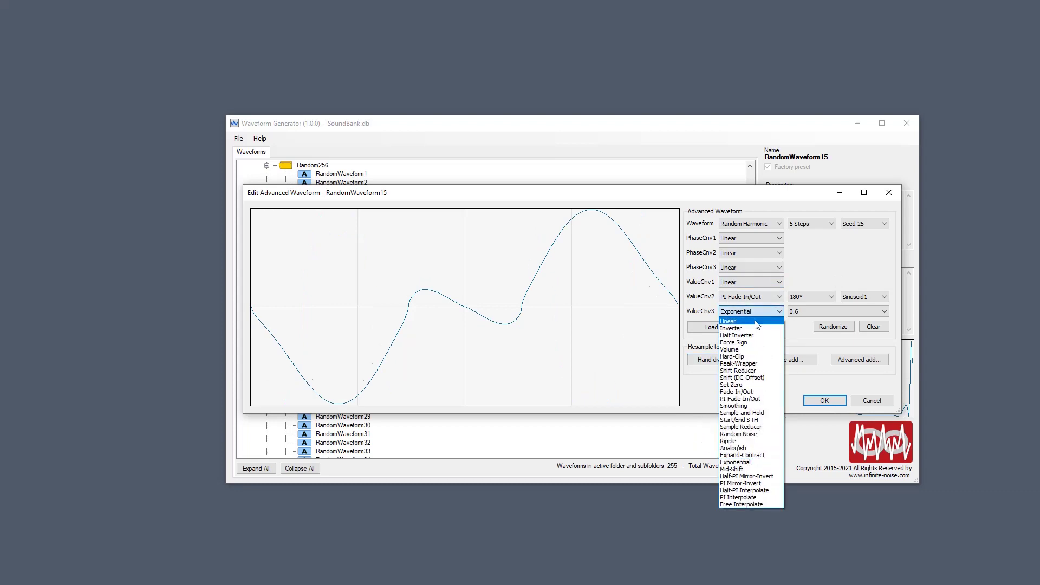
left_click(757, 322)
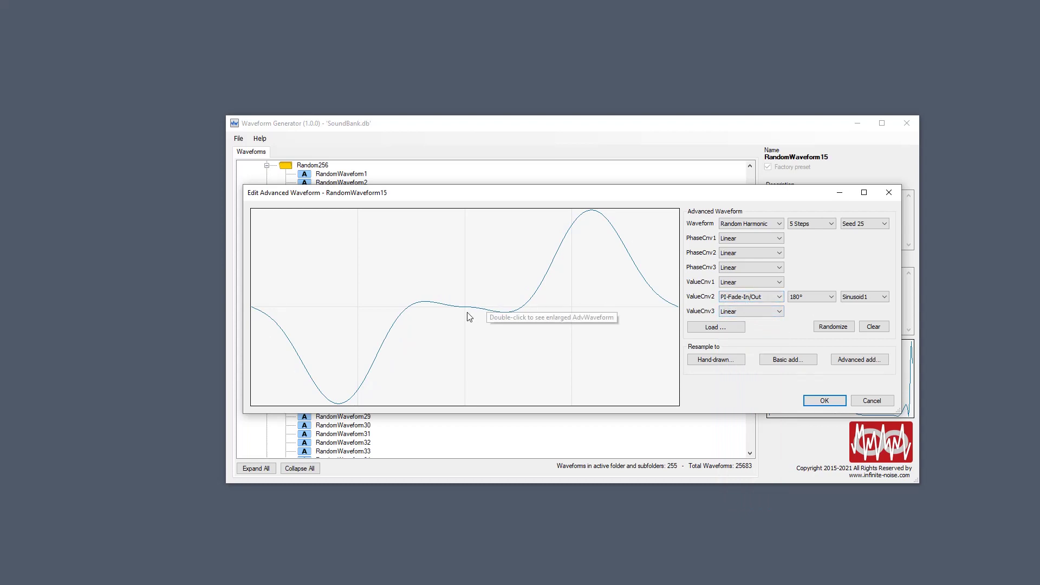
left_click(770, 302)
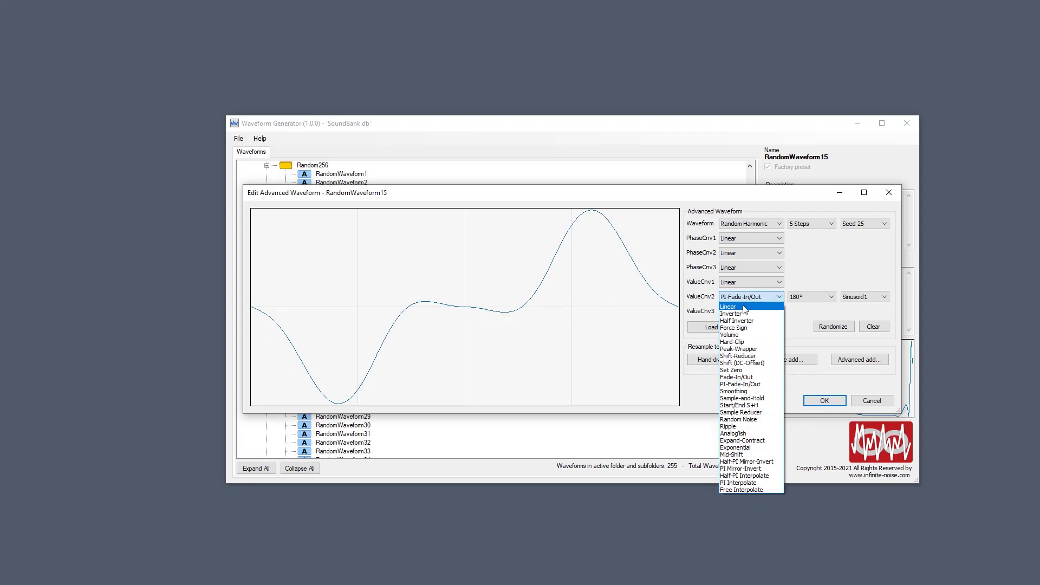
left_click(743, 306)
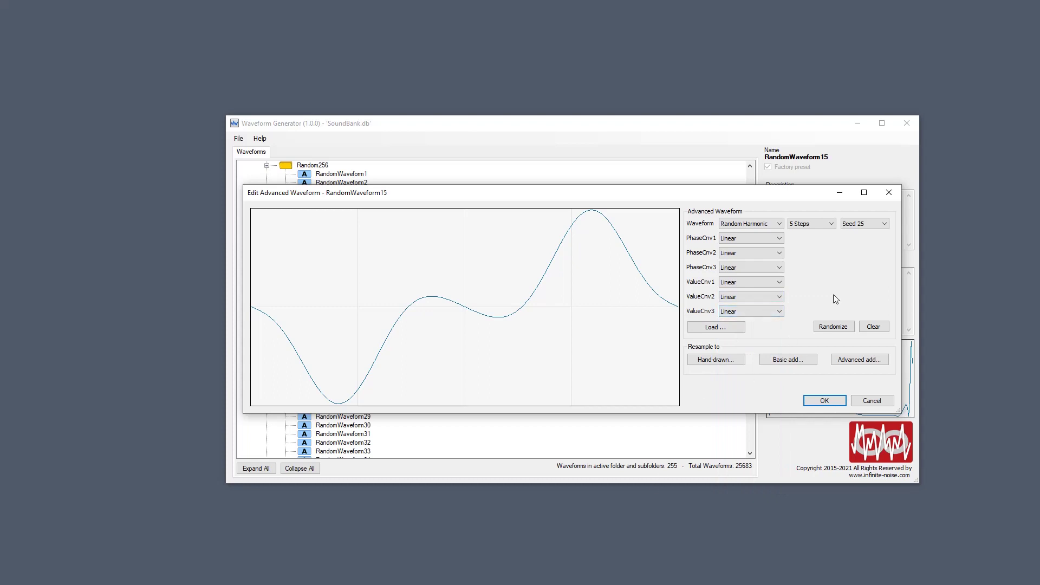
left_click_drag(780, 199, 625, 232)
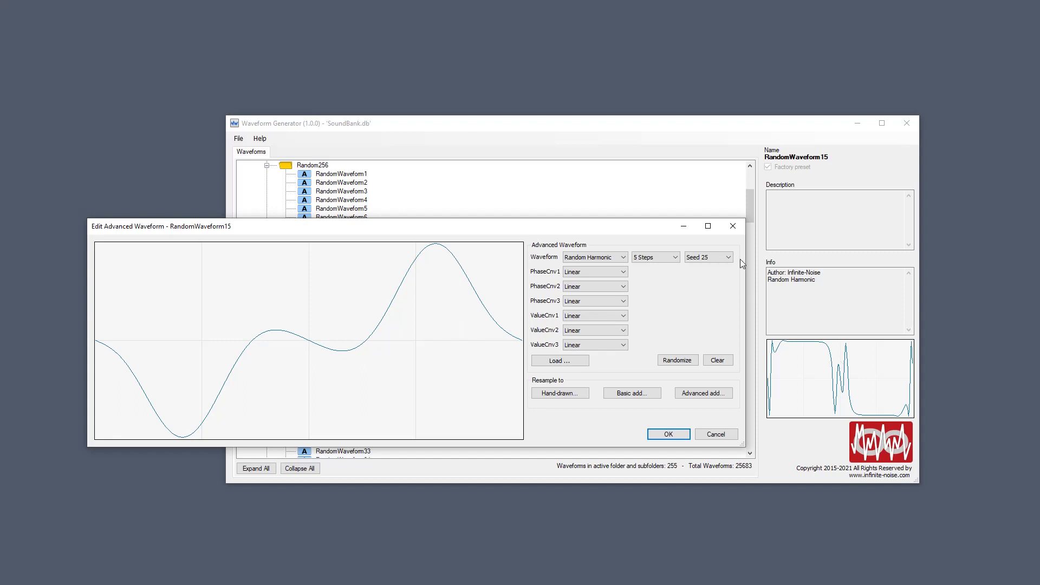
left_click(733, 226)
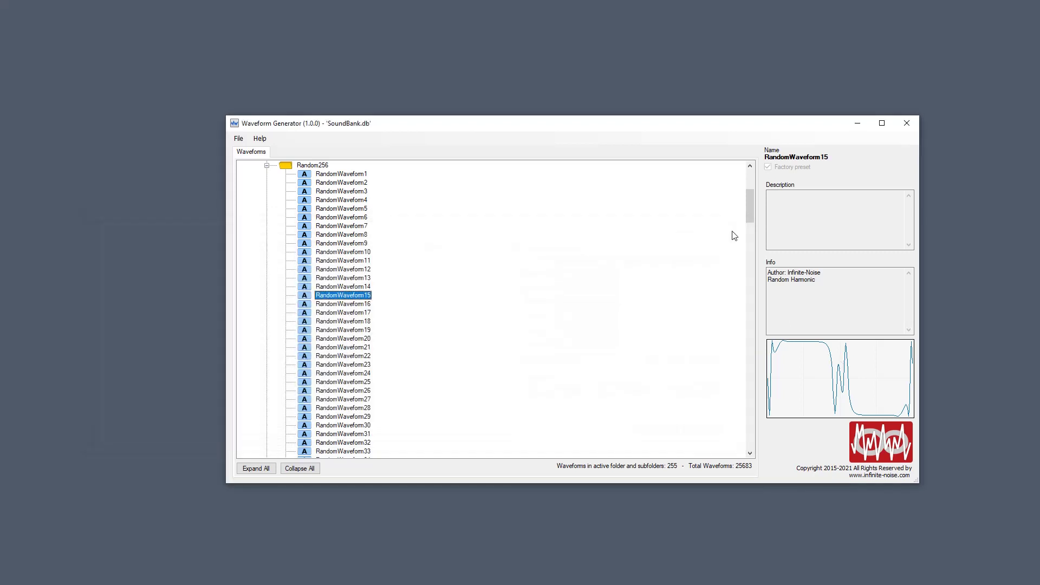
Open RandomWaveform16 for editing and set phase converter 1 and value converter 1 to Linear
scroll(412, 303, "down", 3)
key("Down")
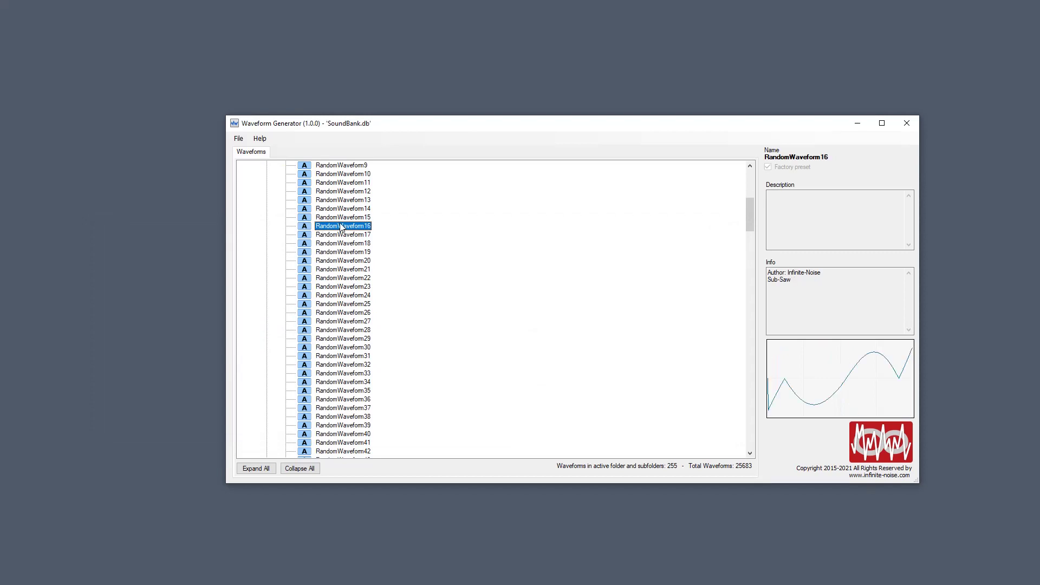
double_click(342, 227)
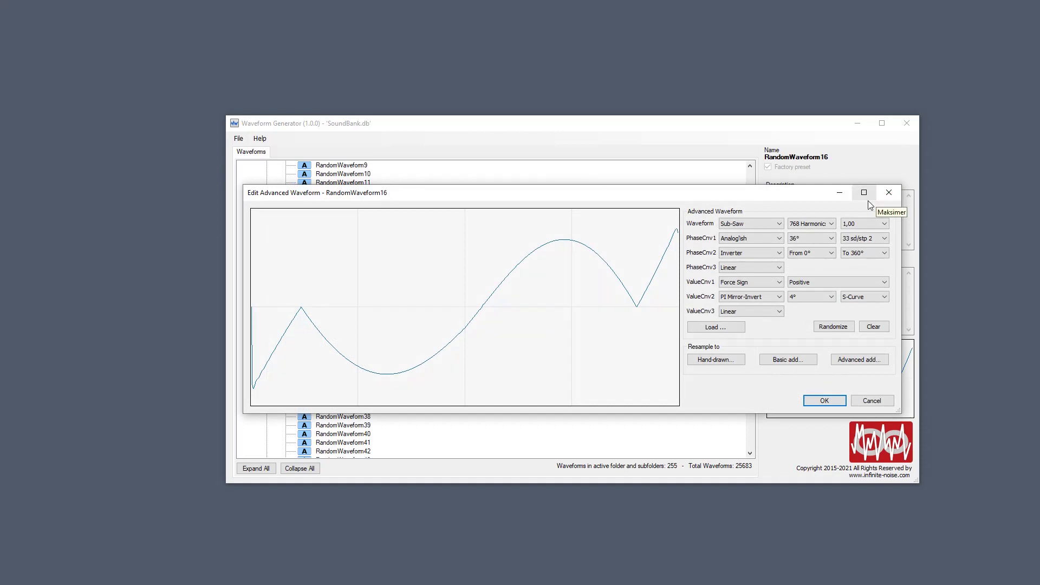
left_click(746, 241)
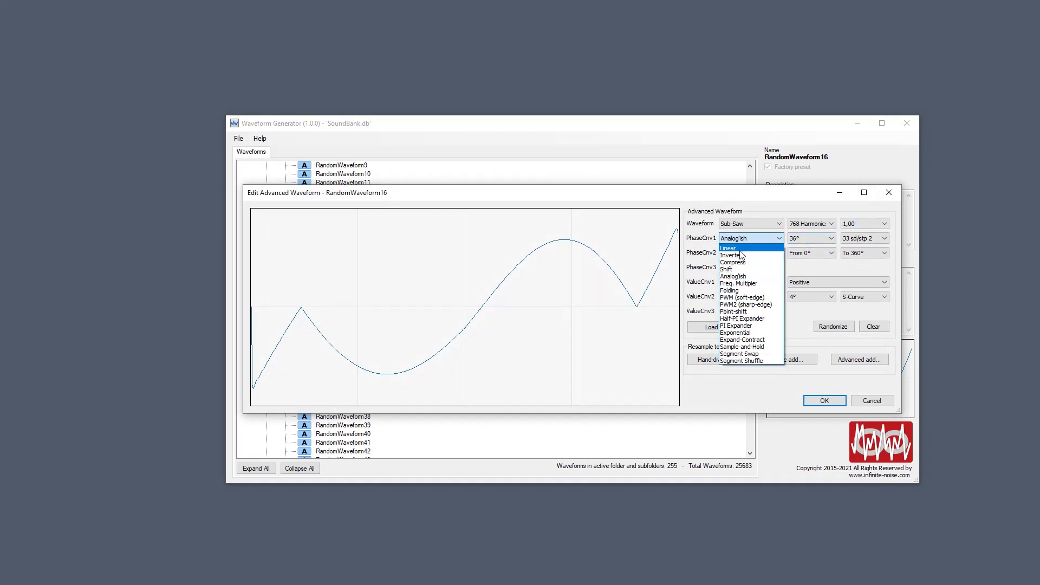
left_click(738, 249)
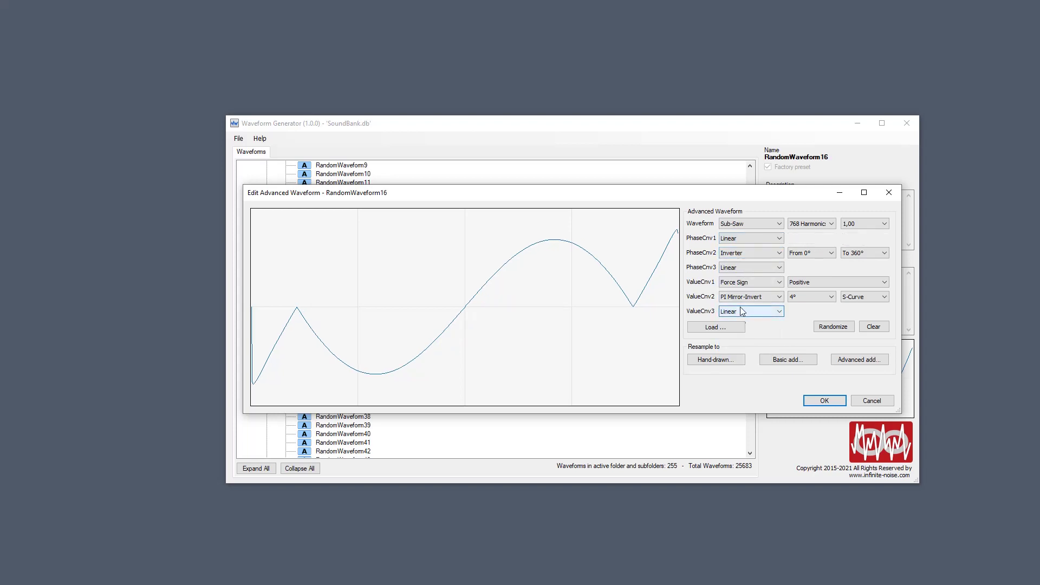
left_click(745, 282)
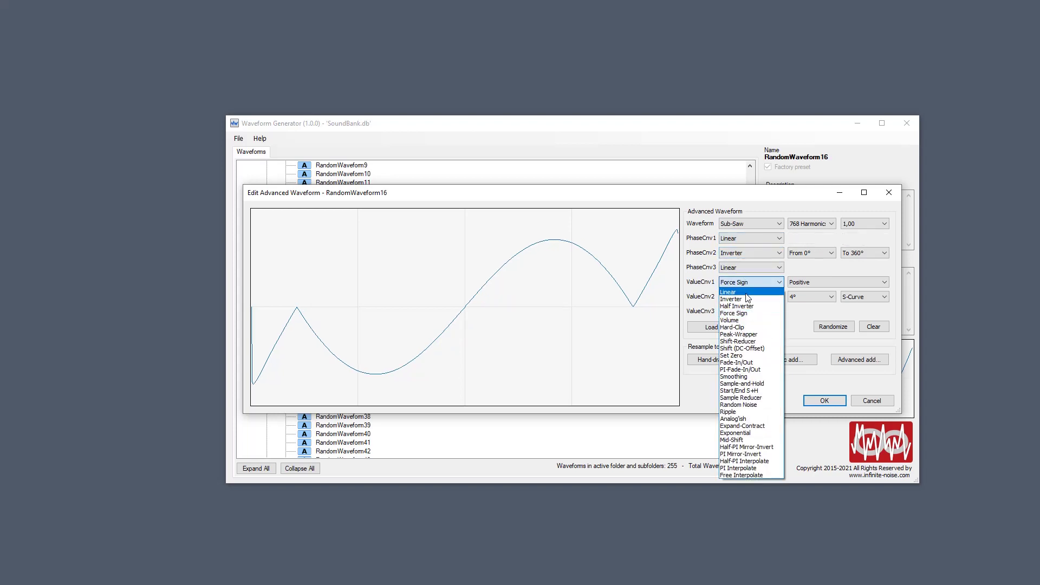
left_click(746, 293)
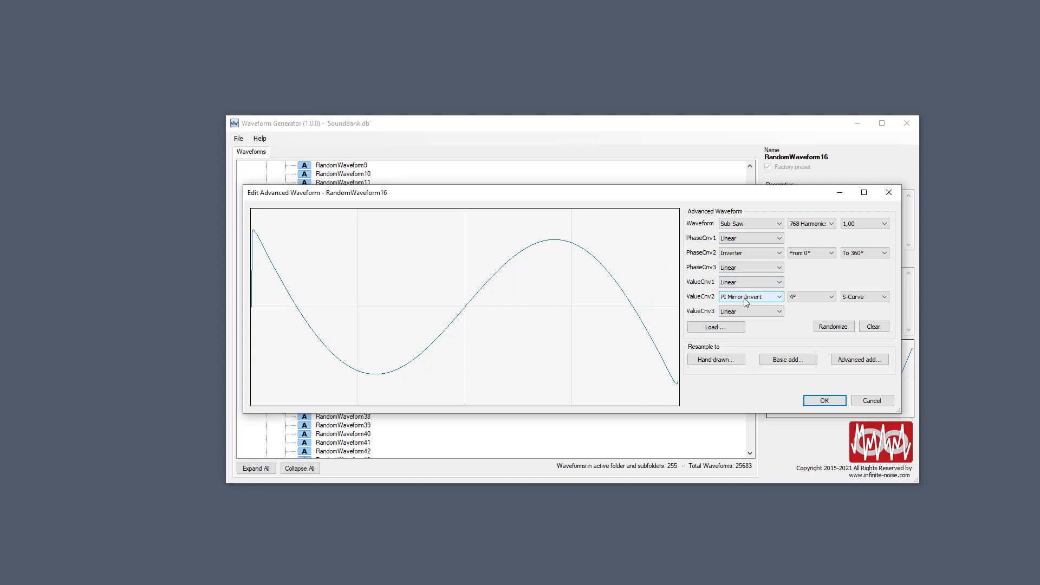
Set RandomWaveform16's value converter 2 and phase converter 2 to Linear, compare the plain Sub-Saw with the stored preview, and close without saving
left_click(744, 301)
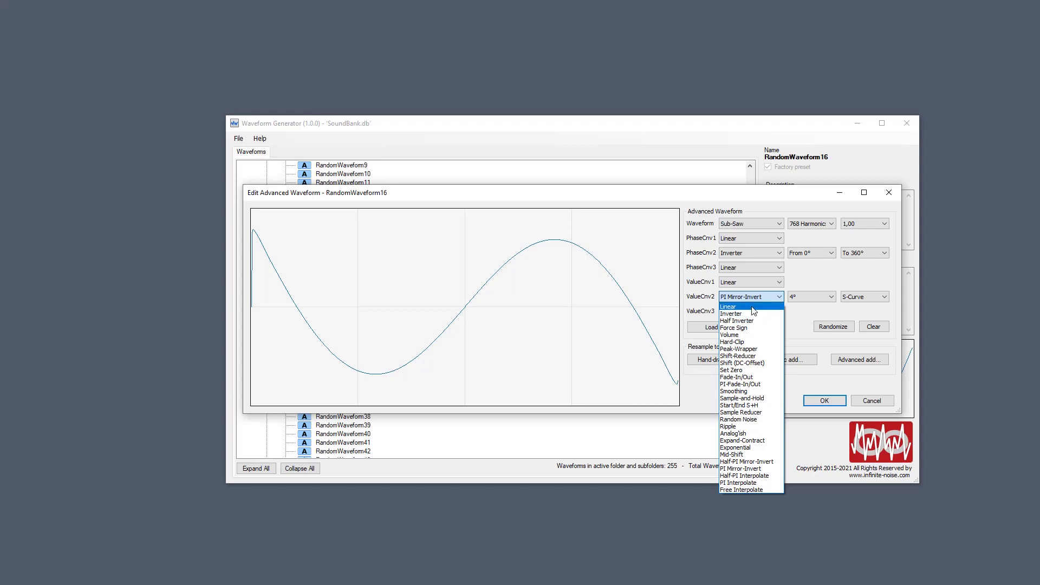
left_click(752, 307)
left_click(752, 254)
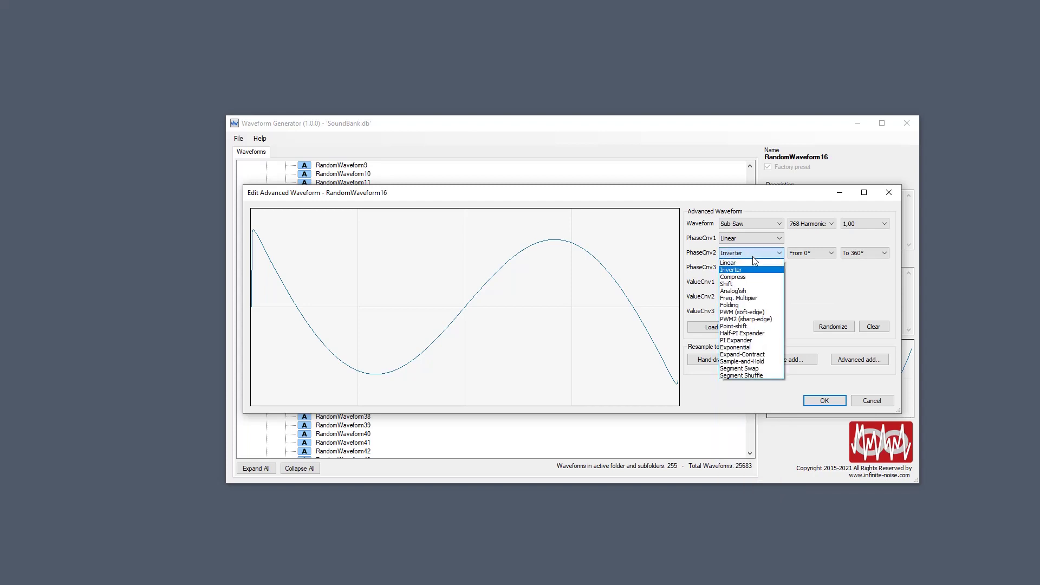
left_click(753, 257)
left_click(752, 257)
left_click(753, 263)
left_click_drag(773, 197, 627, 140)
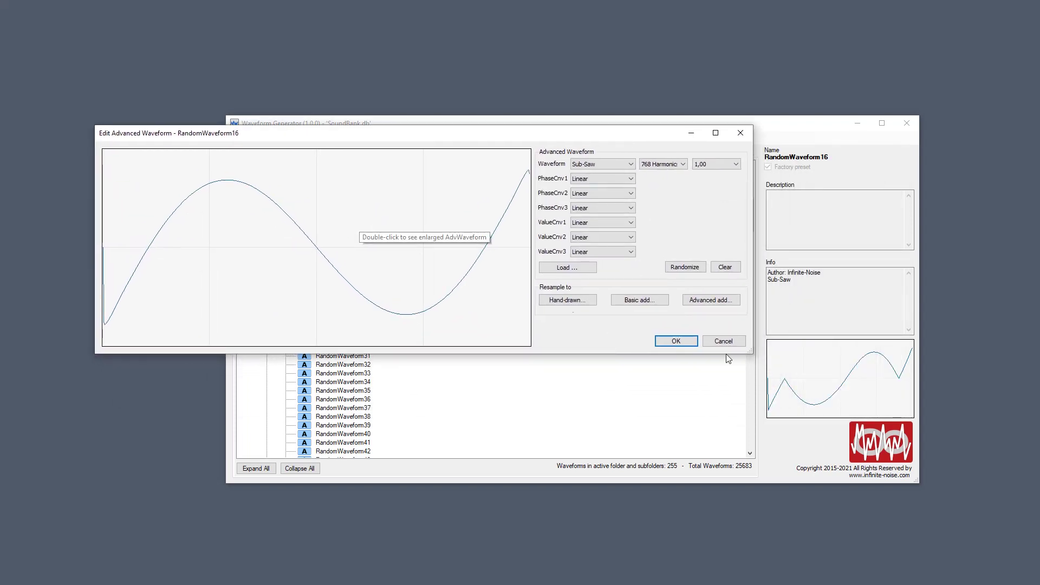
left_click(740, 135)
Open RandomWaveform18 for editing, set value converter 1 and phase converter 1 to Linear, and close the editor without saving
key("Down")
key("Down")
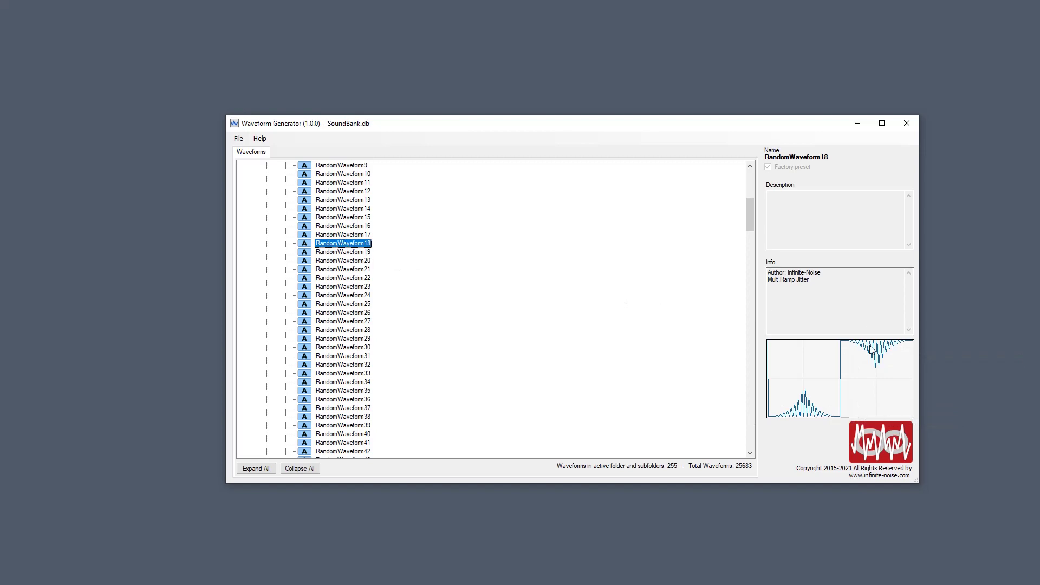
double_click(358, 243)
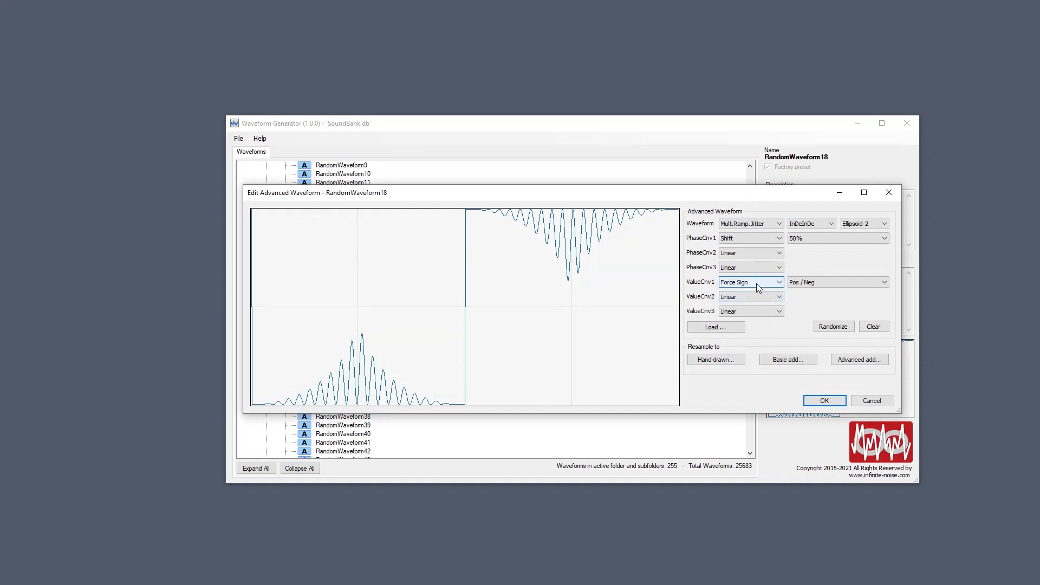
left_click(756, 283)
left_click(747, 292)
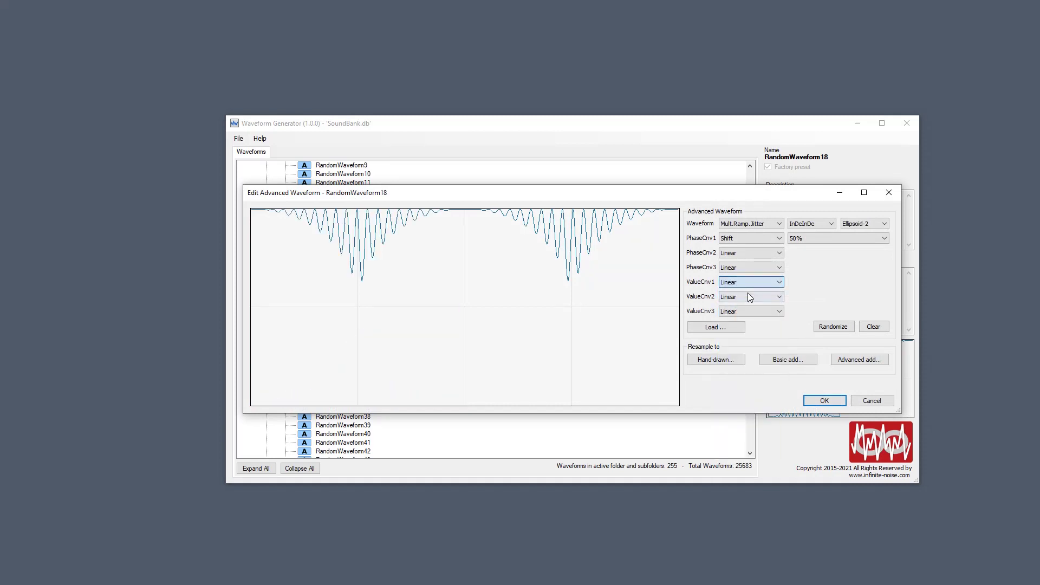
left_click(764, 238)
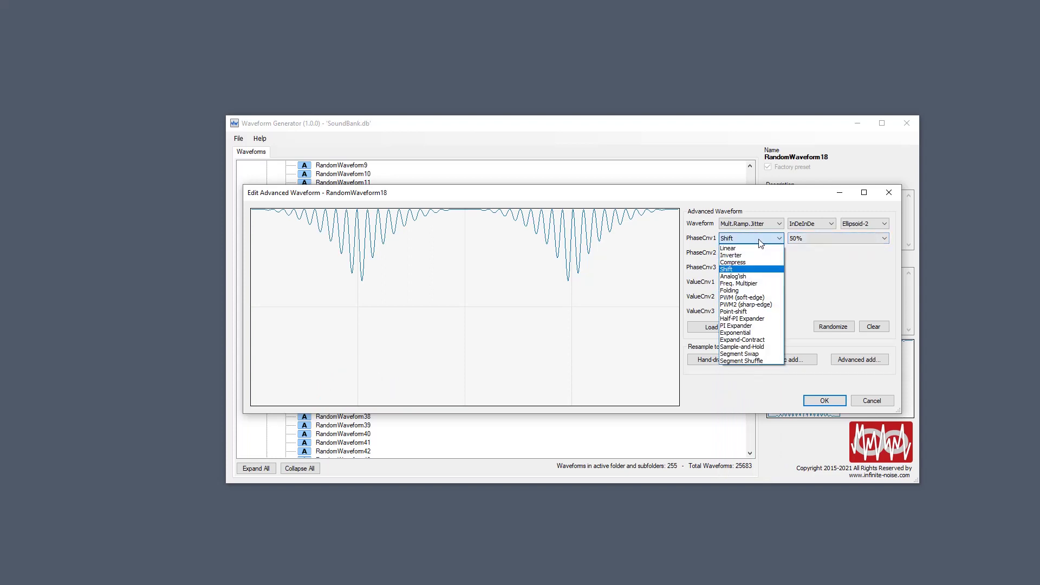
left_click(750, 254)
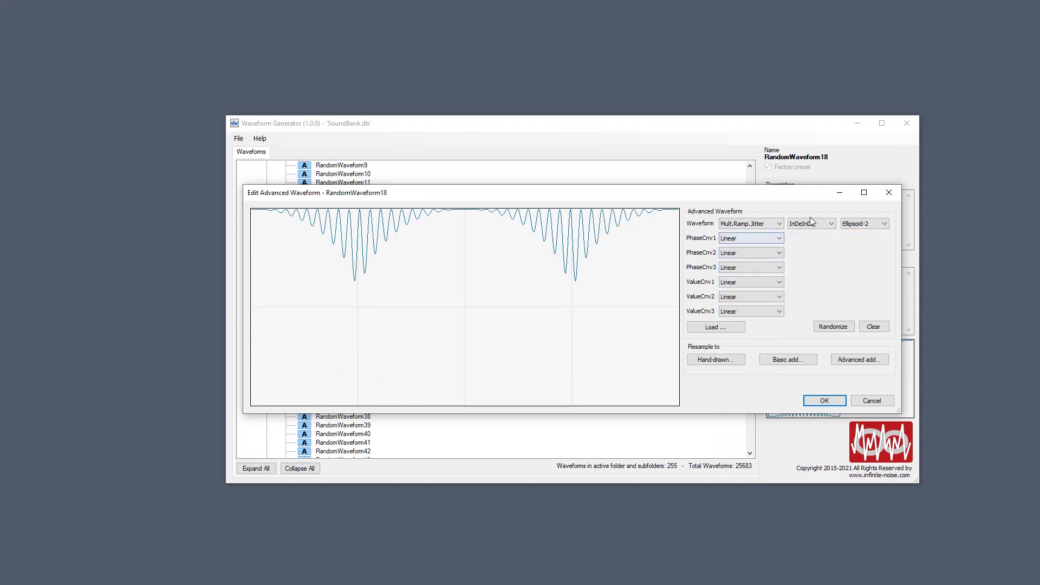
left_click(889, 193)
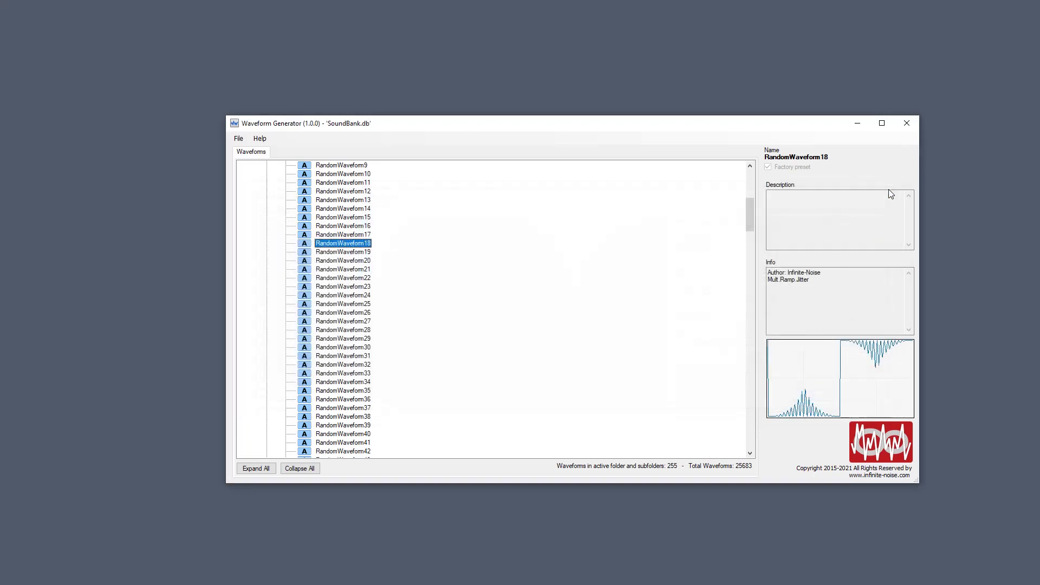
Open RandomWaveform19 for editing and try various Segment Swap counts in phase converter 1, ending at 22 segments
left_click(351, 252)
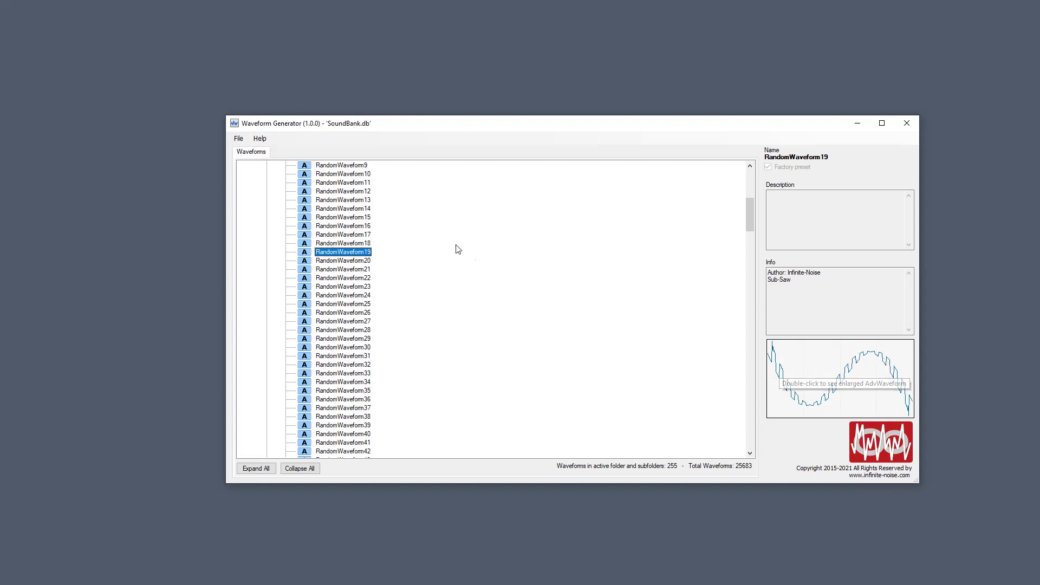
double_click(336, 252)
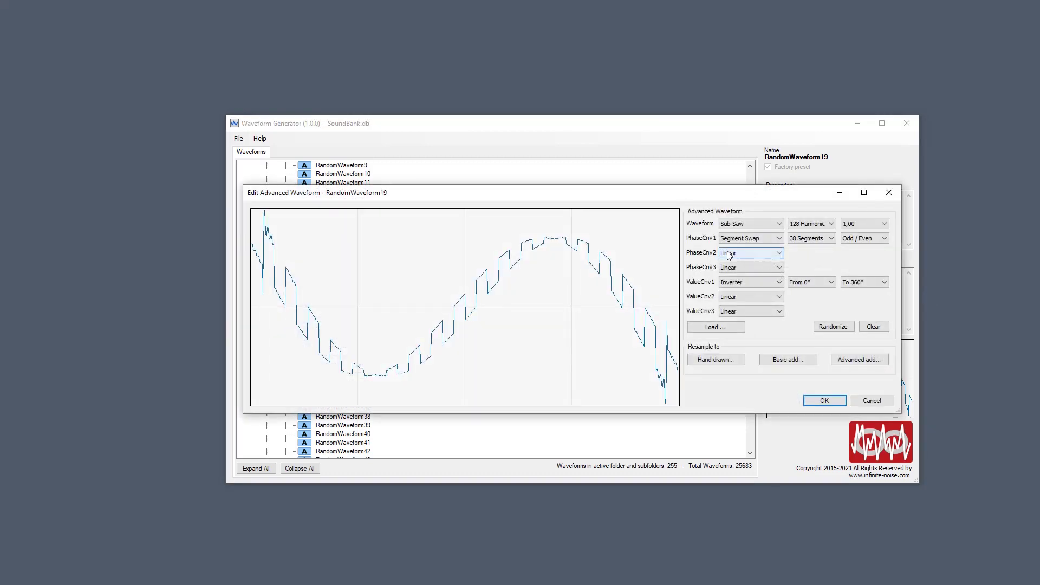
scroll(824, 239, "down", 1)
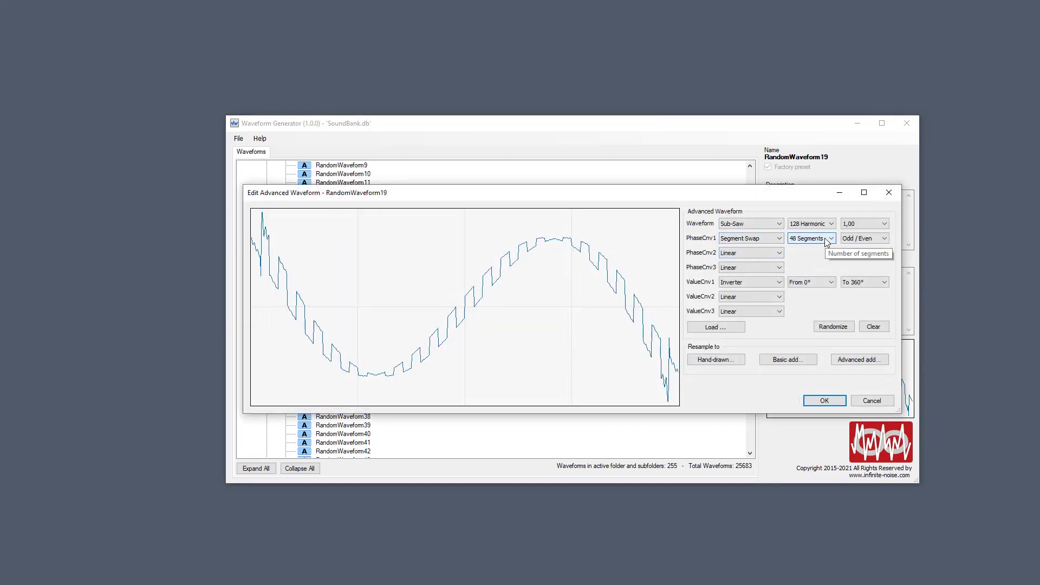
scroll(818, 238, "down", 1)
scroll(820, 239, "down", 1)
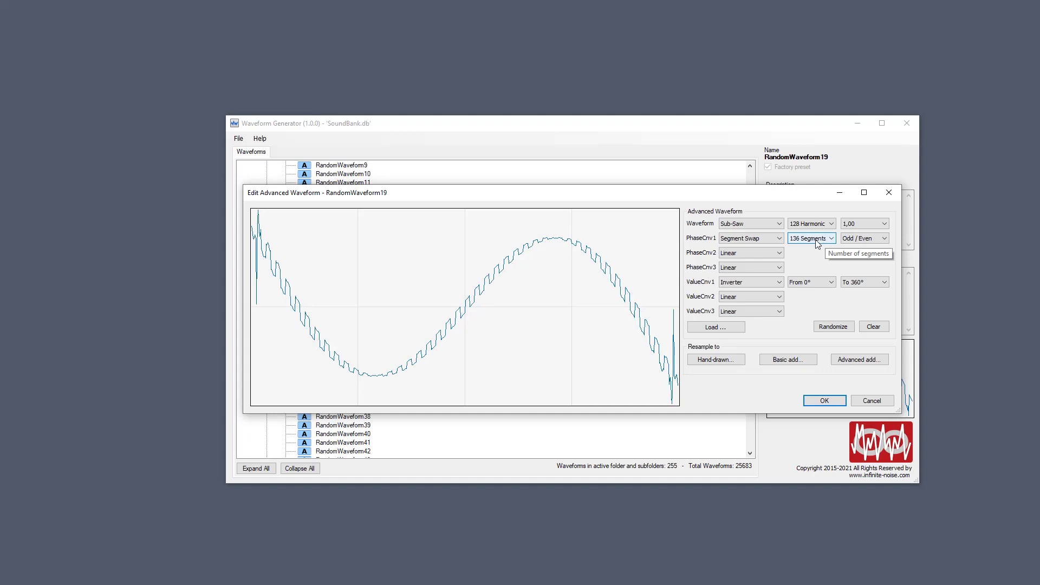
scroll(818, 244, "down", 2)
scroll(818, 244, "up", 2)
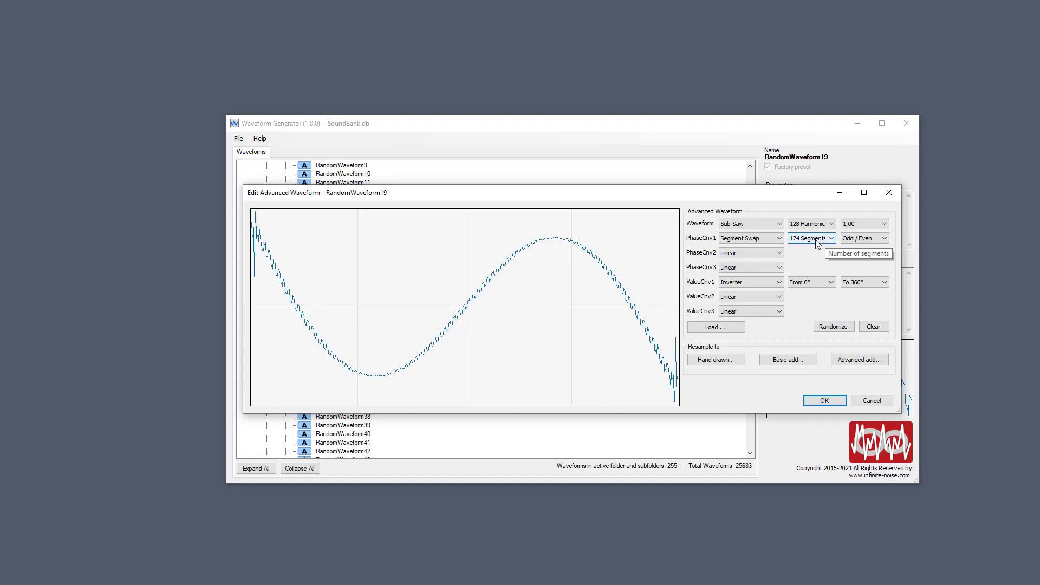
scroll(818, 244, "up", 2)
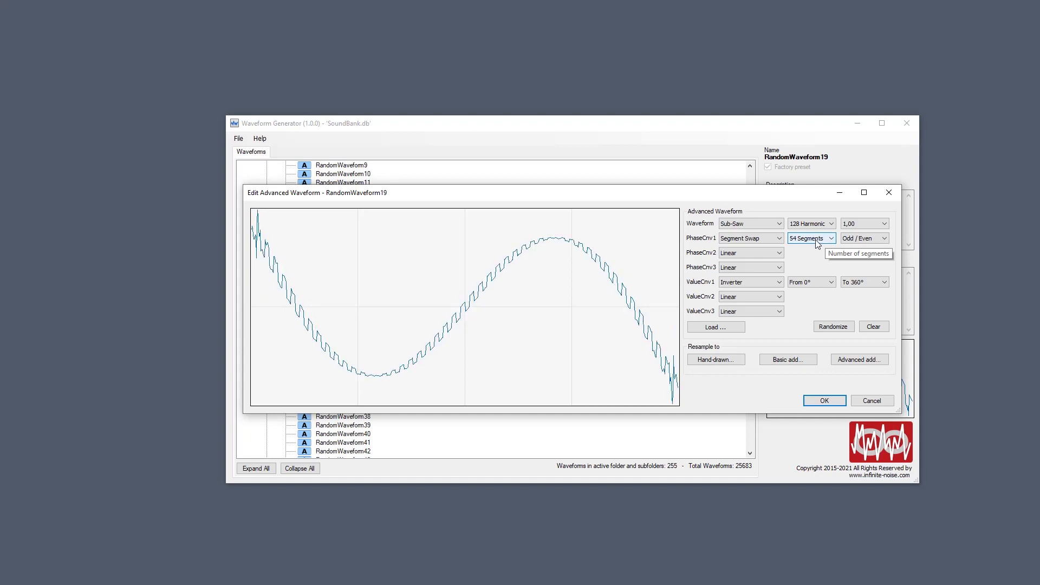
scroll(818, 244, "up", 2)
scroll(817, 243, "down", 5)
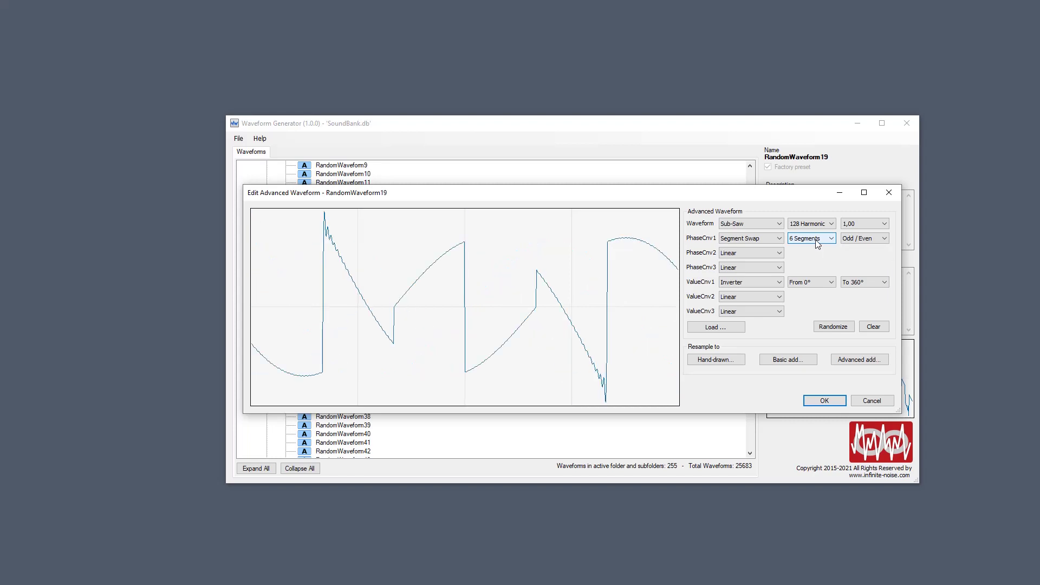
scroll(815, 239, "up", 1)
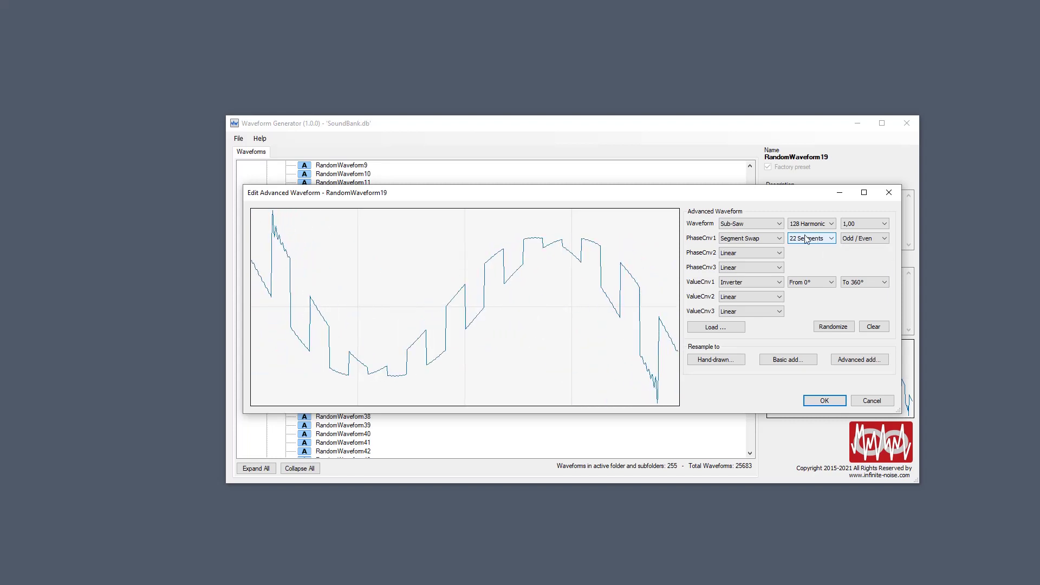
Set RandomWaveform19's value converter 1 to Linear and close the editor without saving
left_click(749, 285)
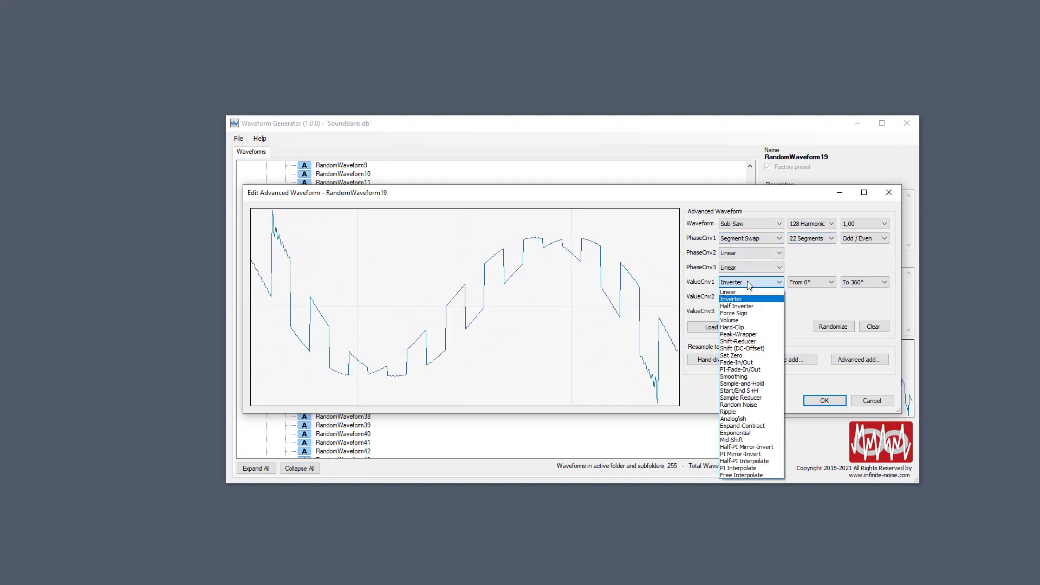
left_click(750, 293)
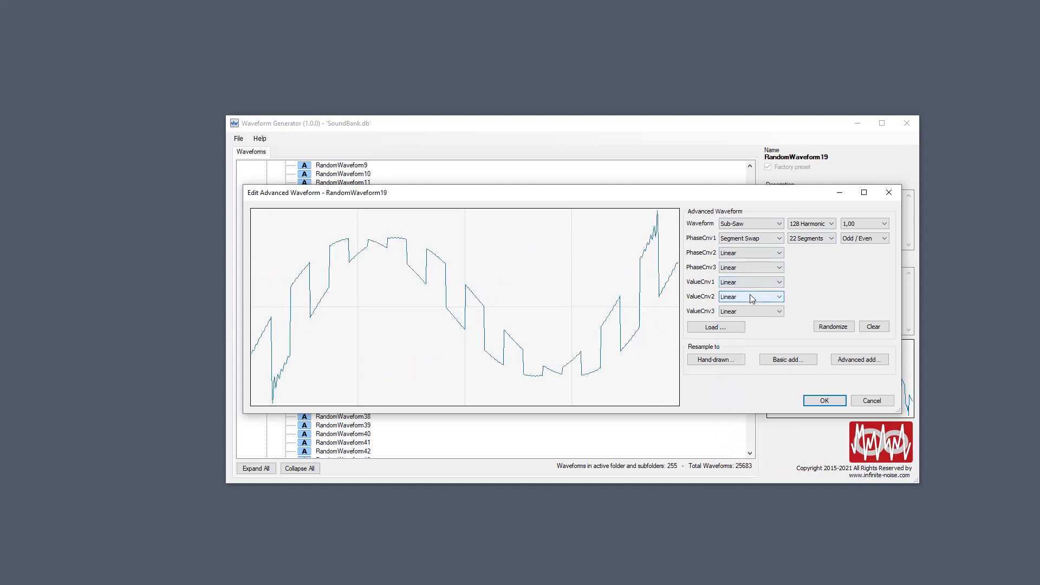
left_click(890, 193)
Open RandomWaveform20 for editing and set value converters 1 and 2 to Linear
left_click(432, 261)
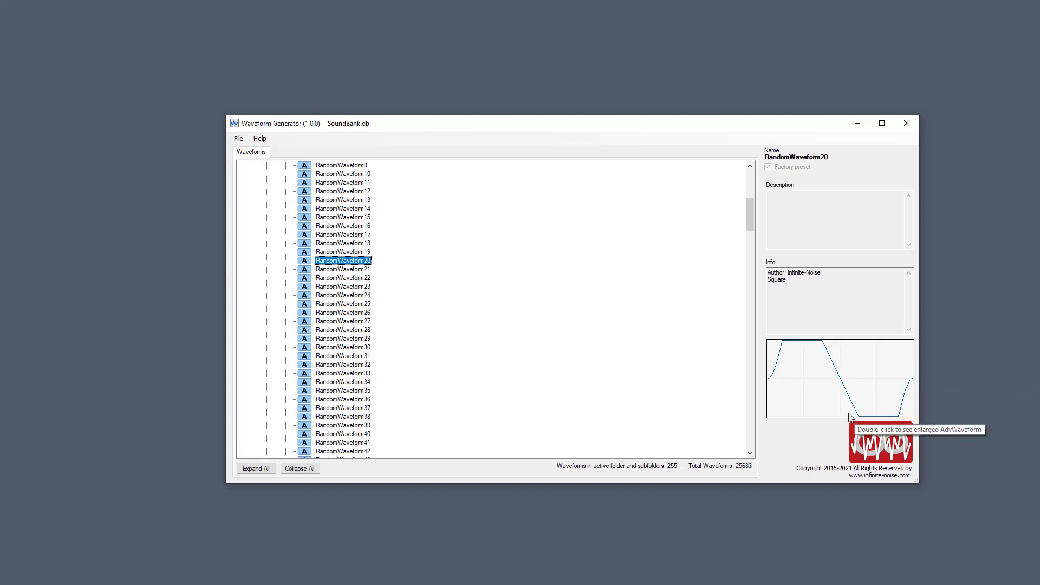
double_click(366, 262)
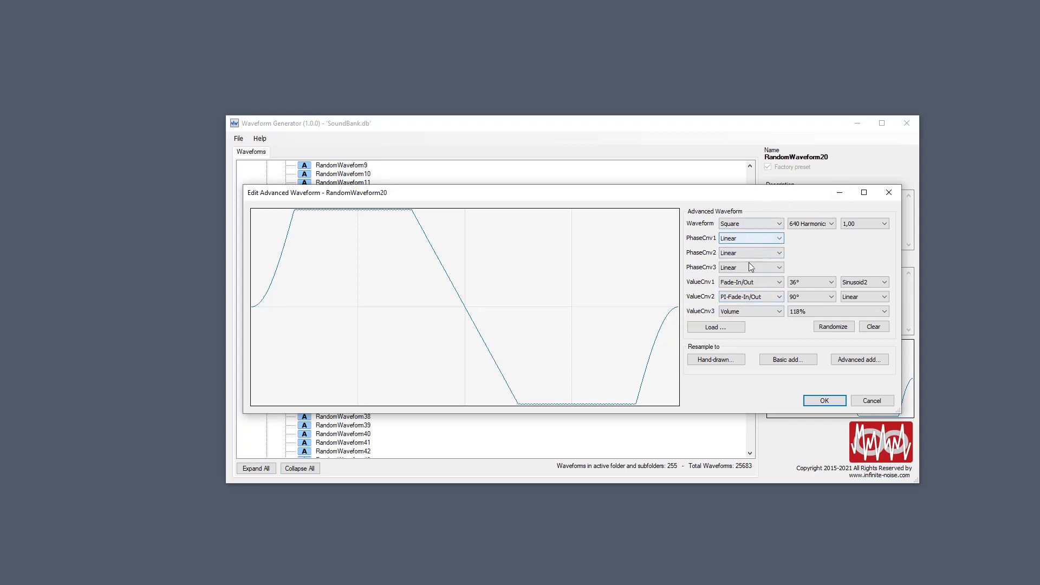
left_click(751, 282)
left_click(738, 299)
left_click(738, 299)
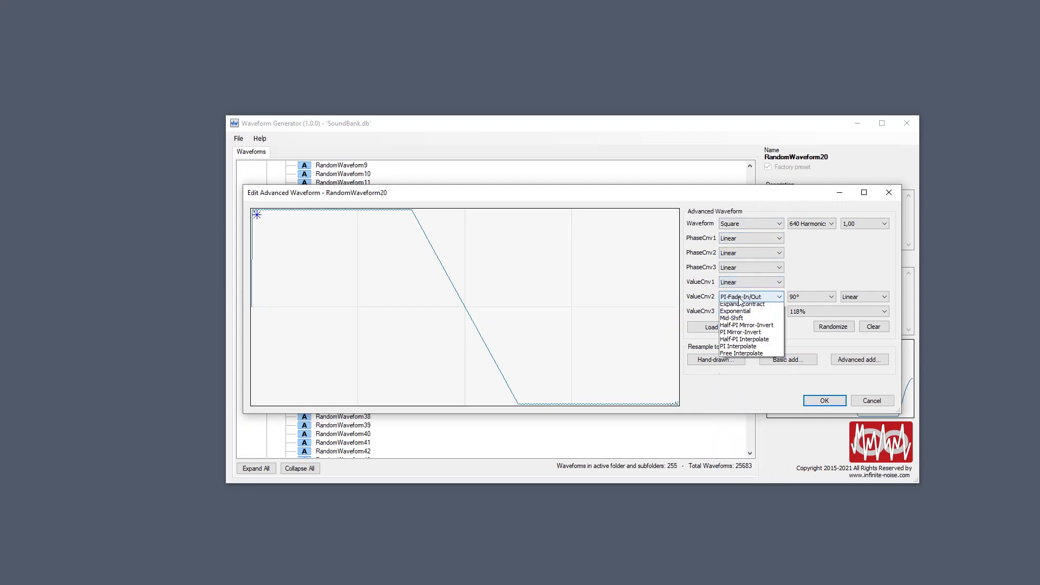
left_click(746, 306)
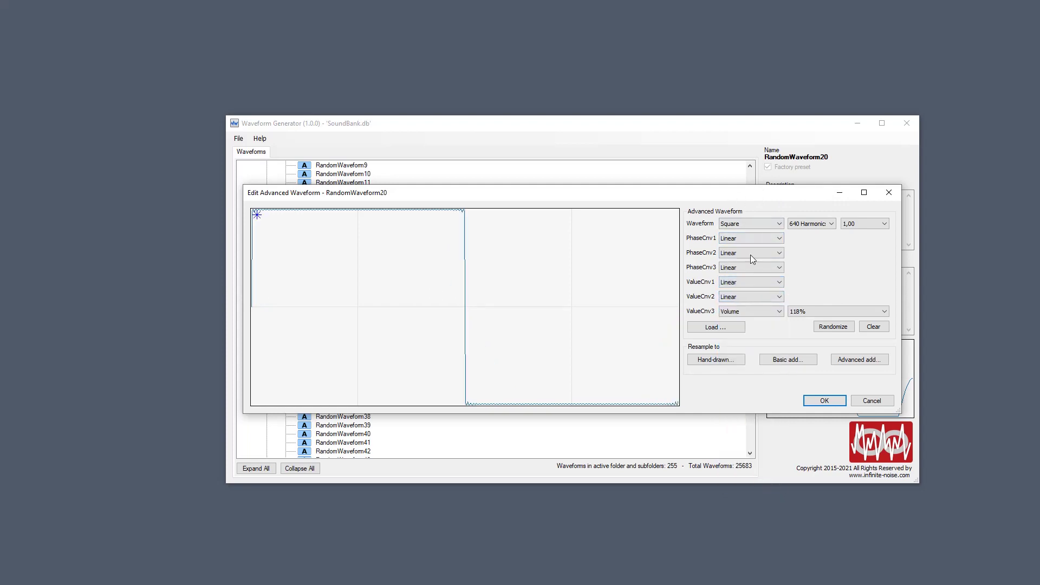
Set RandomWaveform20's value converter 3 to Linear, compare the plain Square with the stored preview, and close without saving
left_click(760, 311)
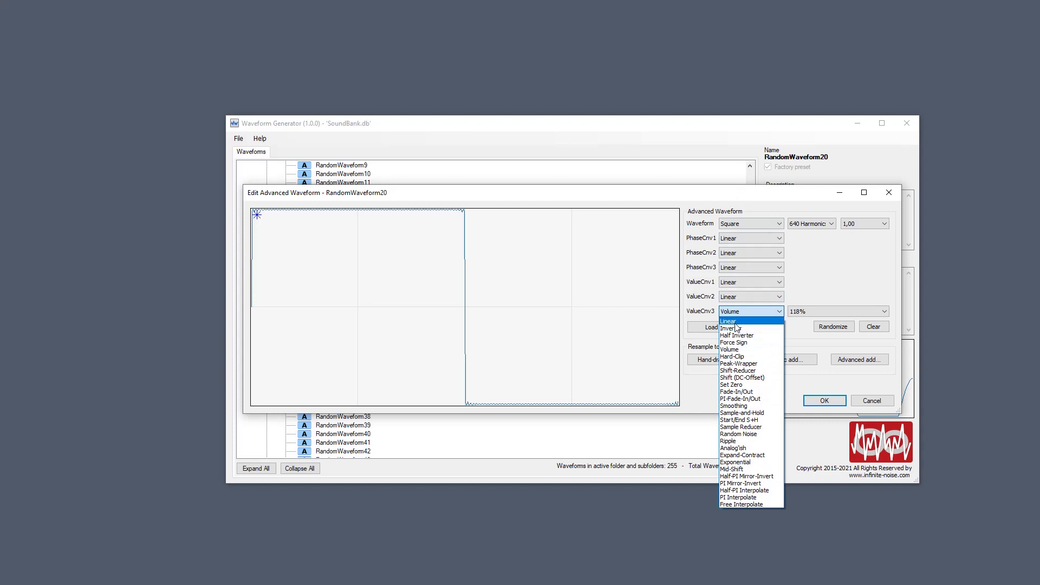
left_click(735, 322)
left_click_drag(662, 195, 463, 261)
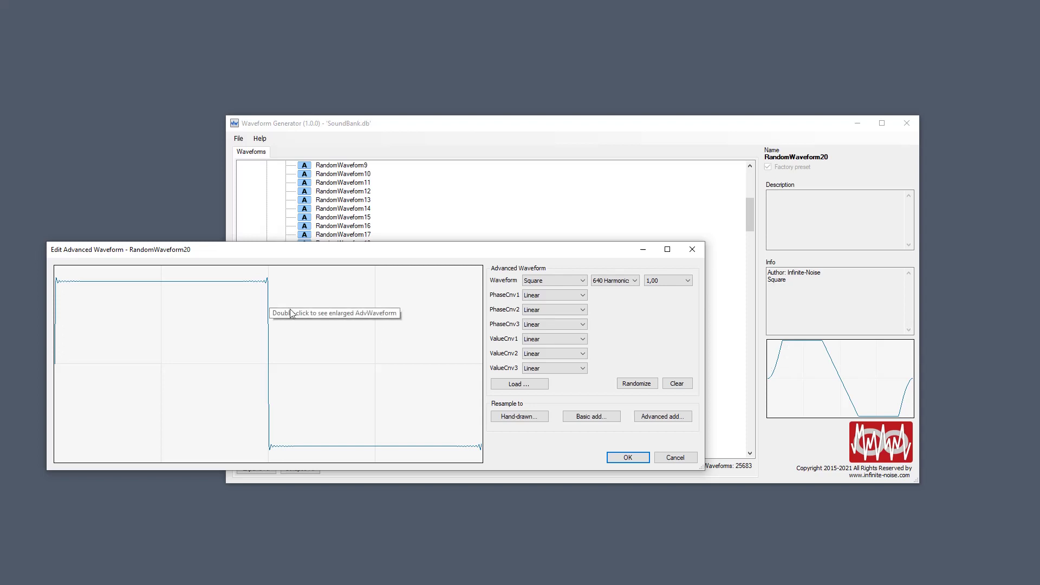
left_click(692, 249)
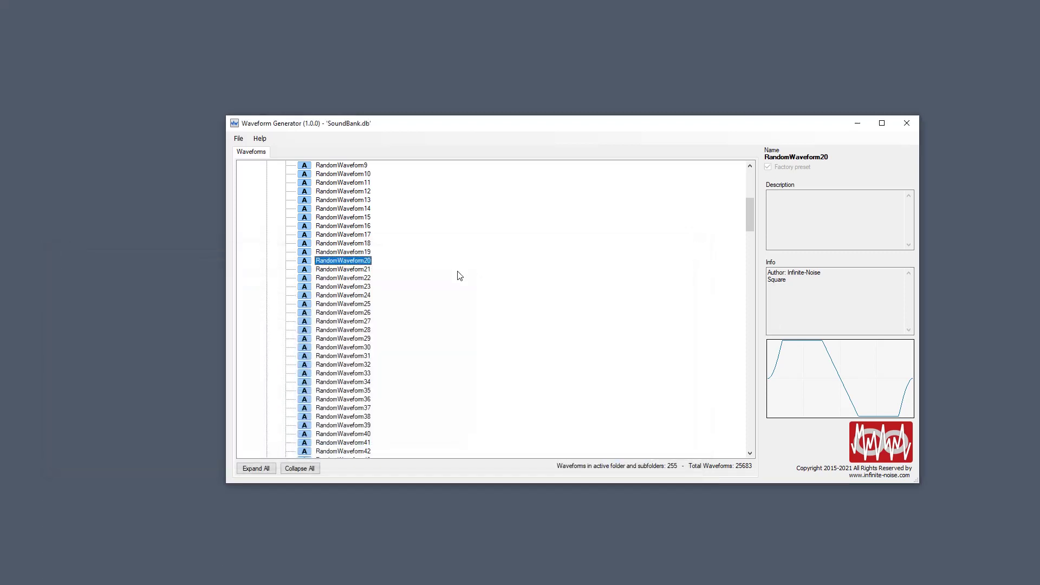
Open RandomWaveform21 for editing and change its waveform type to Basic Additive
scroll(432, 270, "down", 2)
scroll(431, 269, "up", 1)
scroll(432, 270, "down", 1)
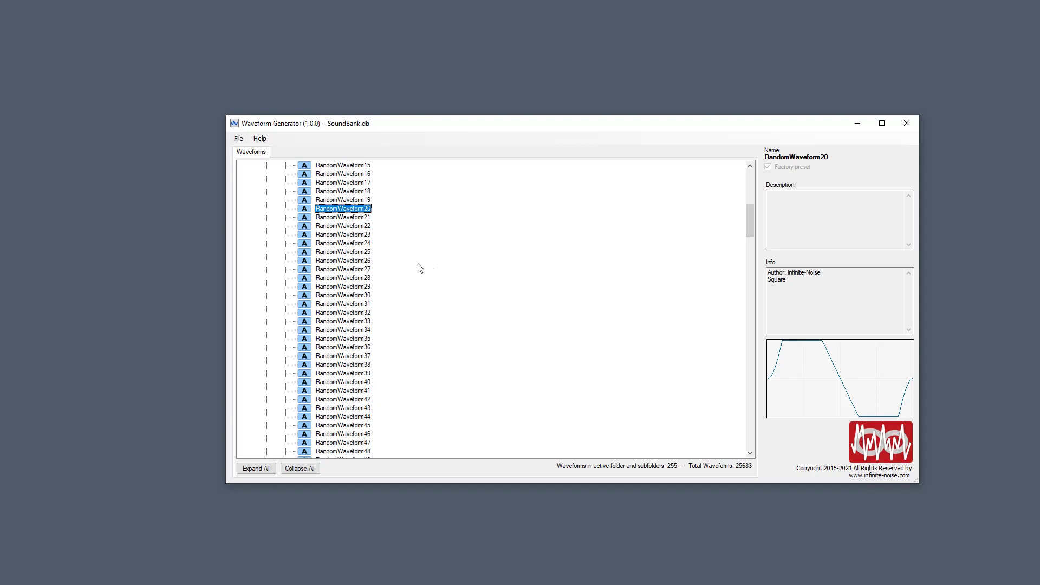
left_click(369, 217)
double_click(368, 218)
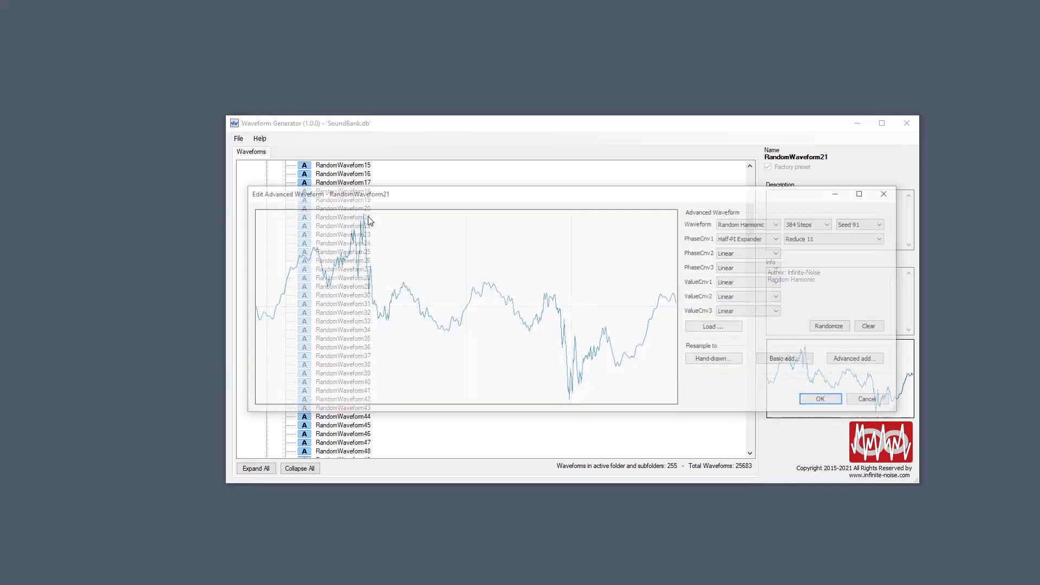
left_click(737, 224)
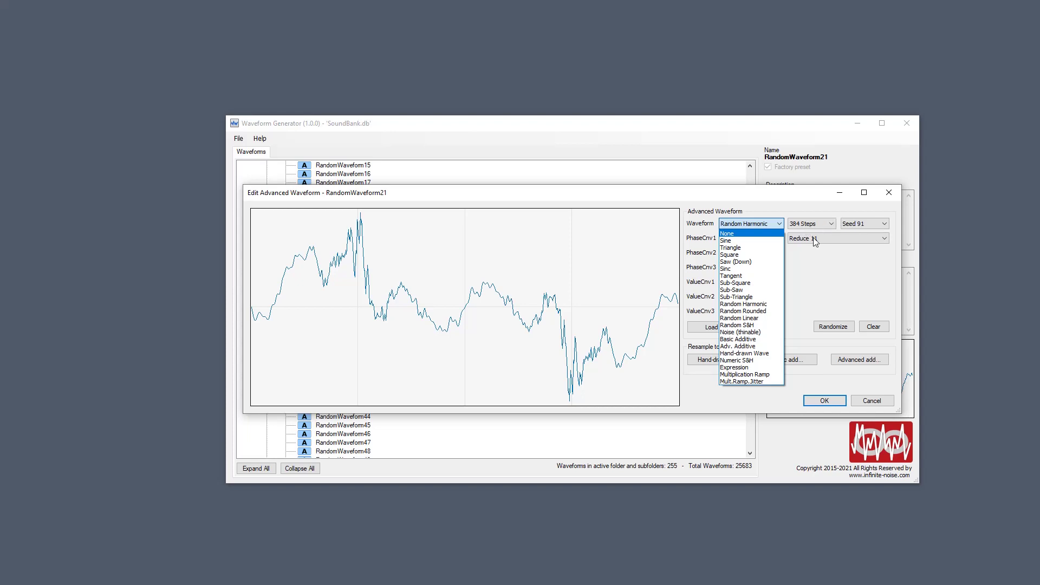
left_click(753, 339)
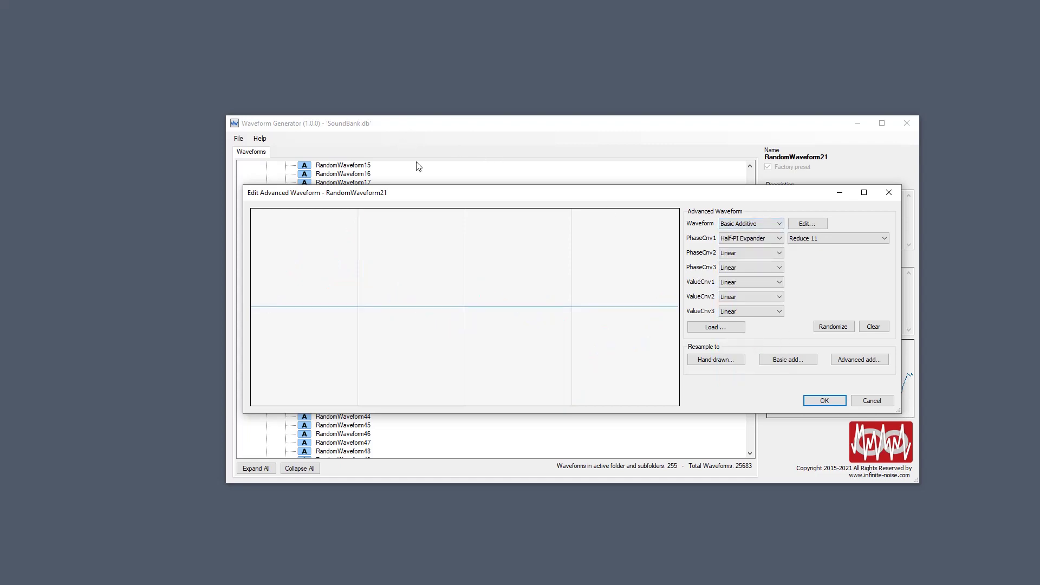
Open the Basic Additive waveform's own editor, examine its layout and close it
left_click(806, 223)
mouse_move(302, 124)
left_mouse_down()
mouse_move(443, 142)
mouse_move(552, 133)
left_mouse_up()
left_click(913, 59)
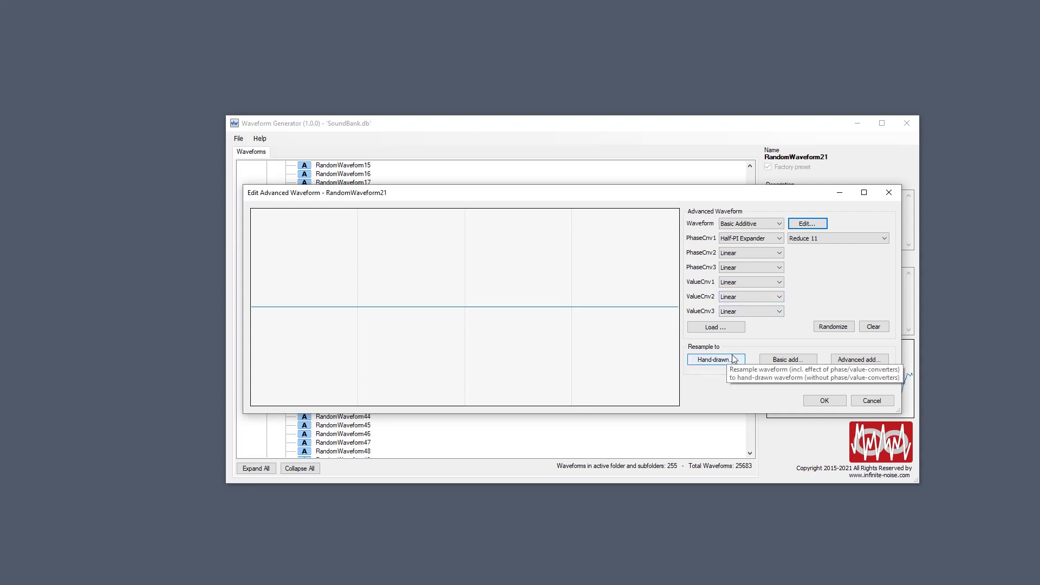
Change RandomWaveform21's waveform type to Square, resample it to a hand-drawn wave and open that wave for editing
left_click(764, 223)
scroll(758, 271, "up", 2)
left_click(758, 269)
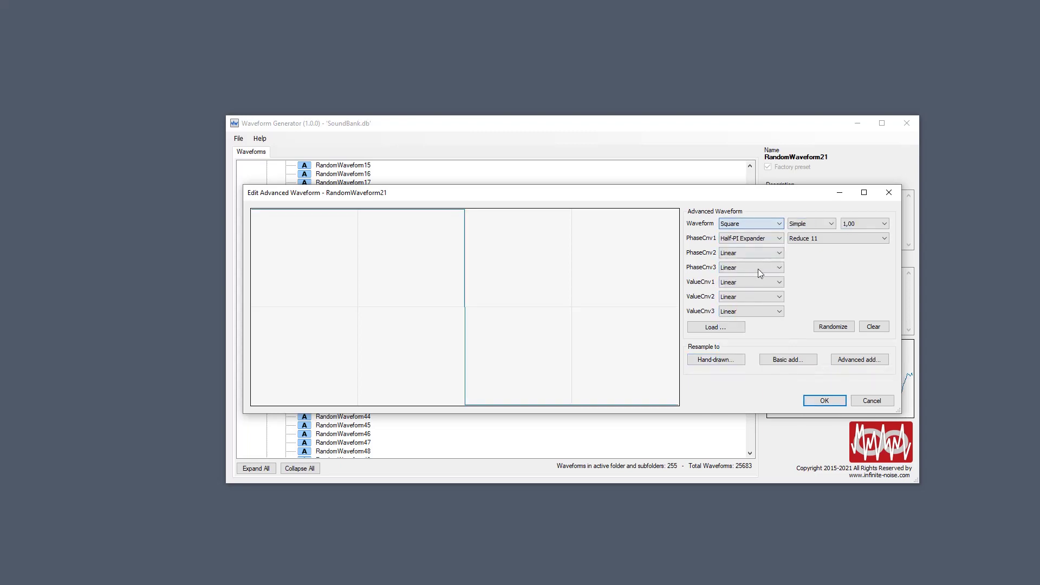
left_click(704, 359)
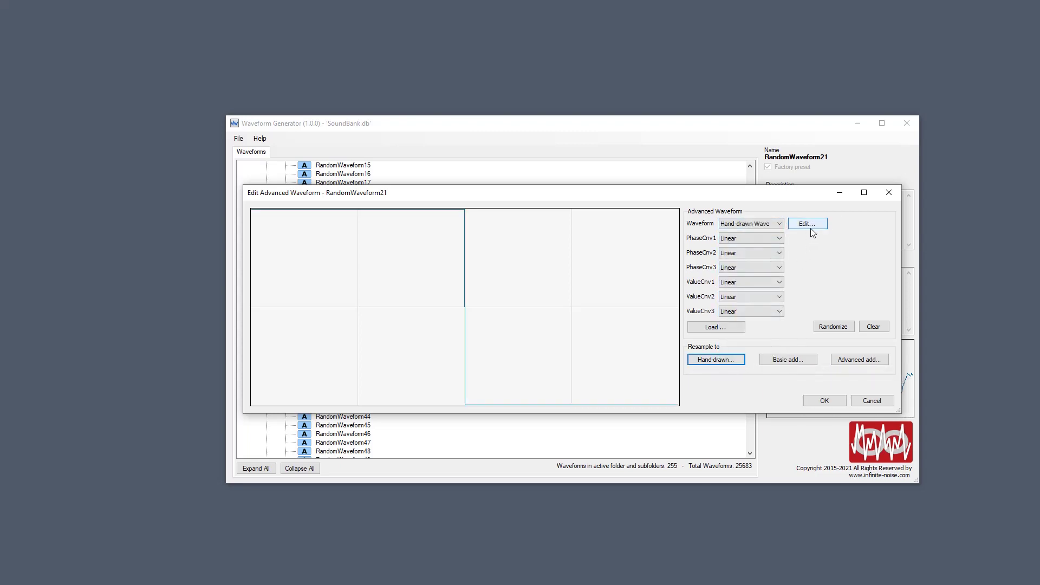
left_click(810, 230)
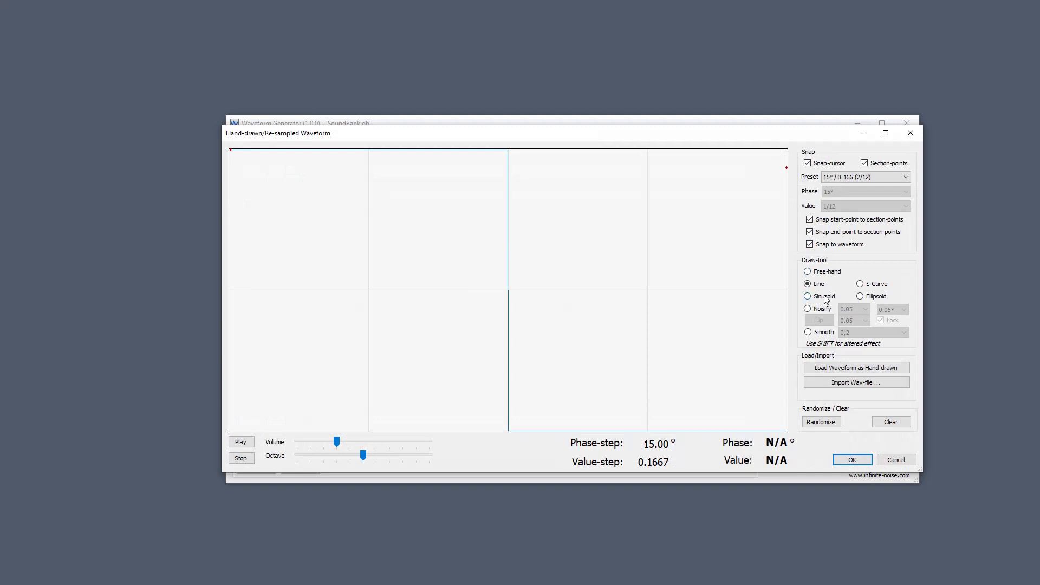
Draw an S-curve from the peak at about 90° down to -1 at about 274.5°, and noisify the first 100° or so at 0.05
left_click(861, 283)
mouse_move(369, 150)
left_mouse_down()
mouse_move(622, 376)
mouse_move(655, 431)
left_mouse_up()
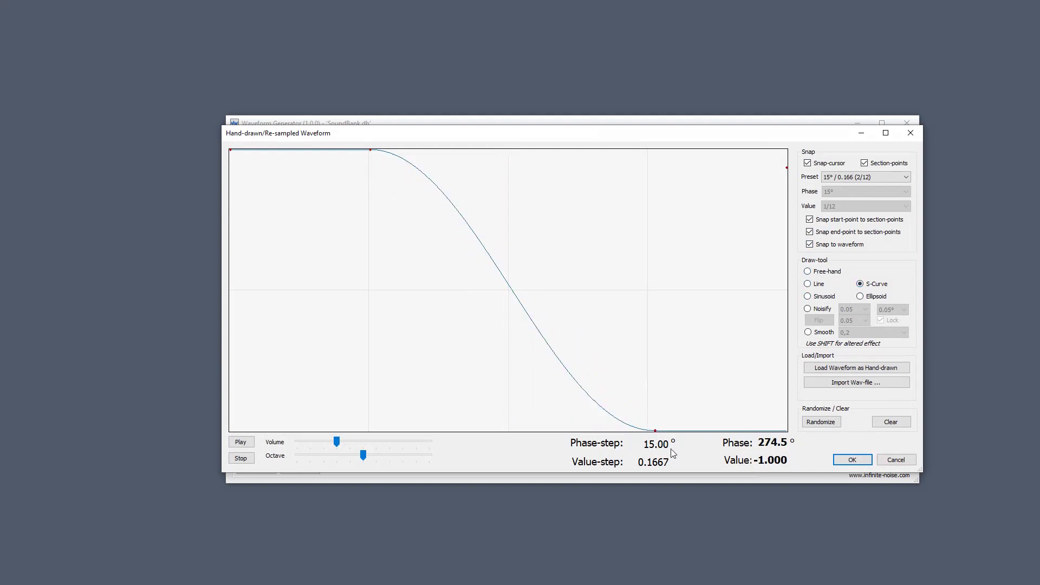
left_click(822, 309)
left_click_drag(230, 150, 388, 159)
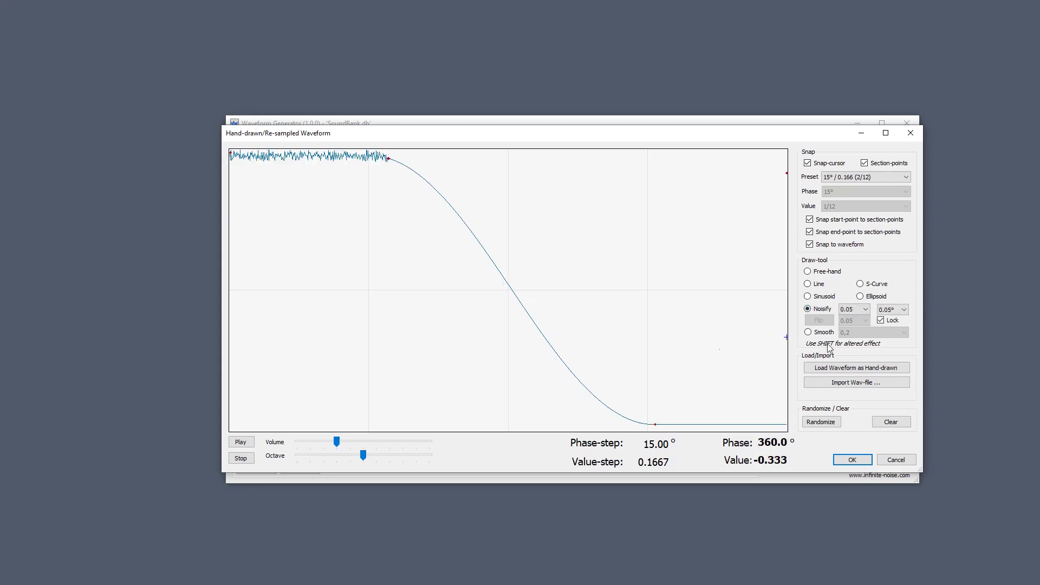
Randomize the hand-drawn waveform and smooth its whole length with a strength of 0,2
left_click(822, 423)
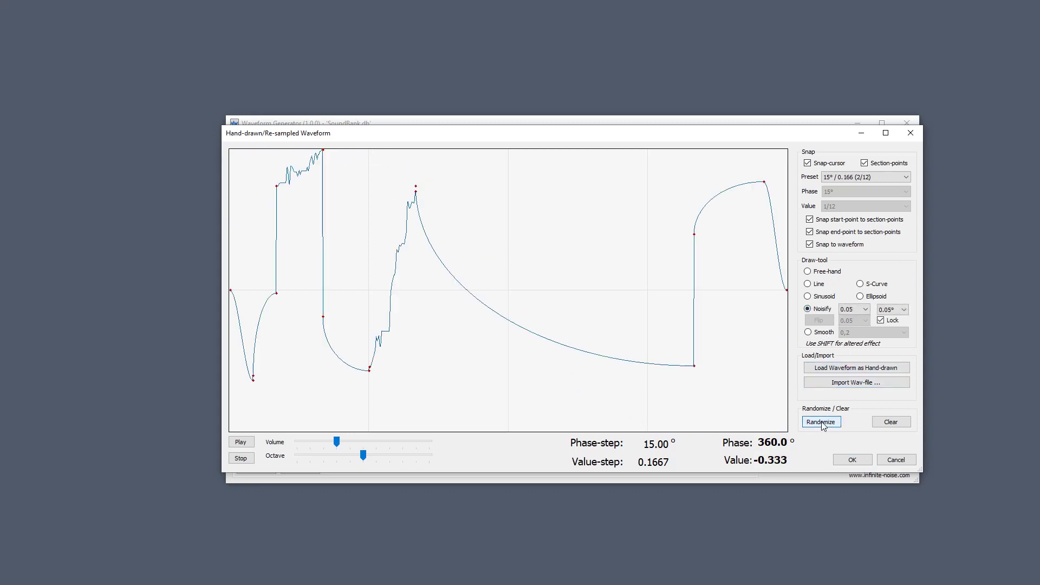
left_click(823, 333)
left_click_drag(231, 289, 990, 295)
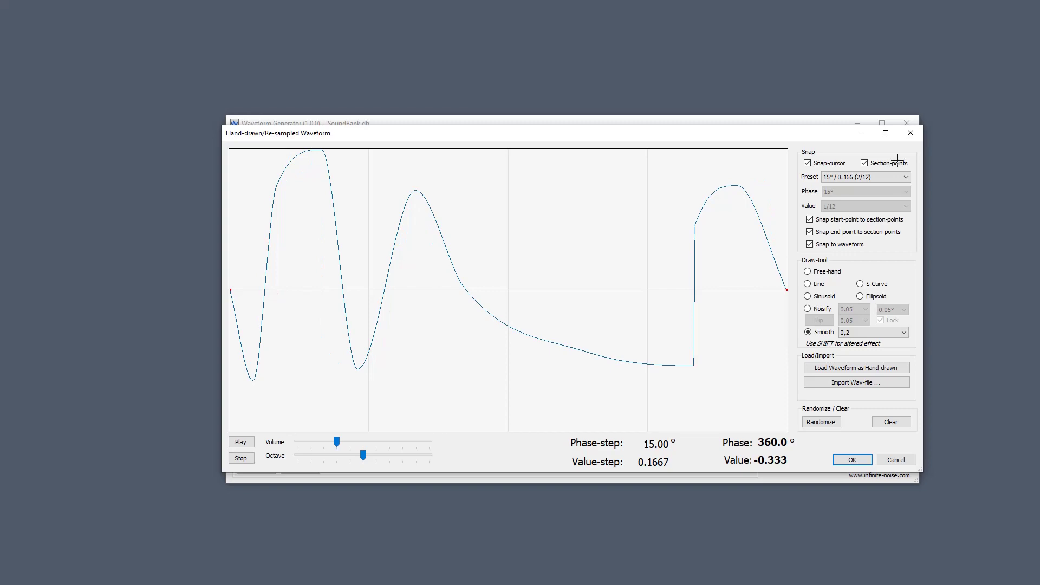
Close the hand-drawn wave editor and RandomWaveform21's advanced waveform editor, discarding the edits
left_click(910, 132)
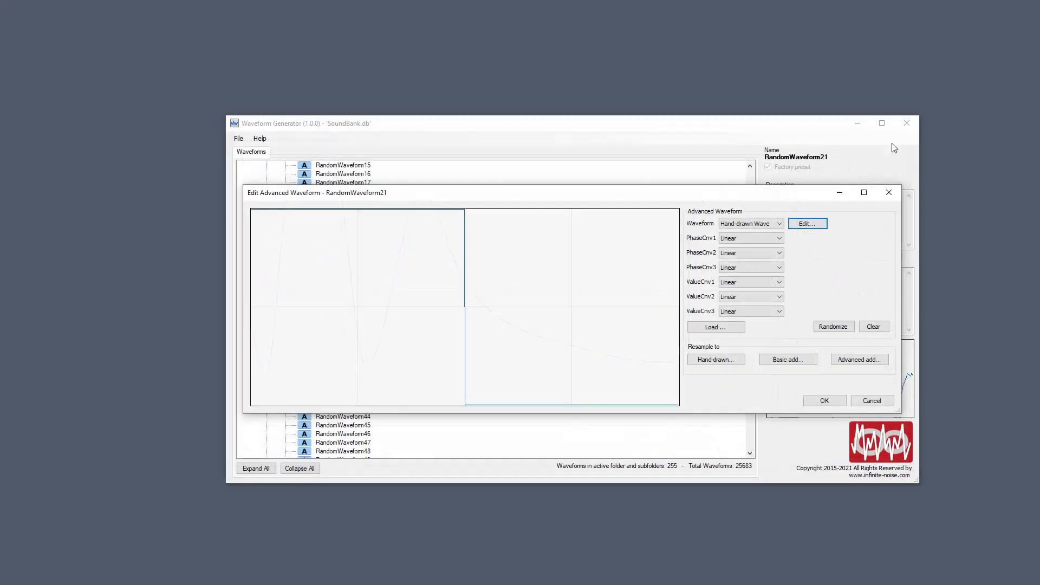
left_click(886, 194)
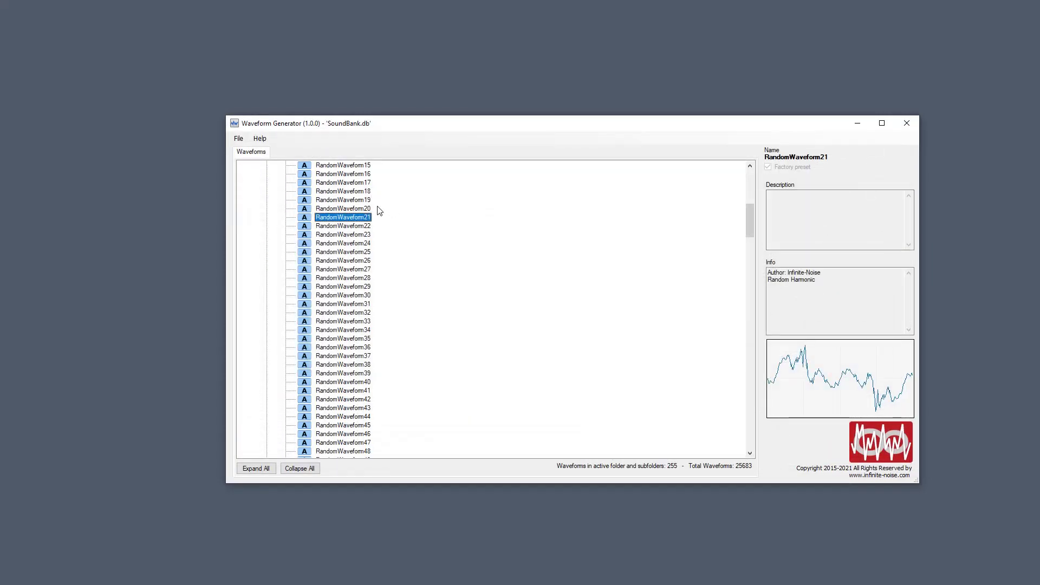
Step through the waveform previews following RandomWaveform21 until RandomWaveform36 is selected
key("Down")
key("Down")
key("Down")
key("Down")
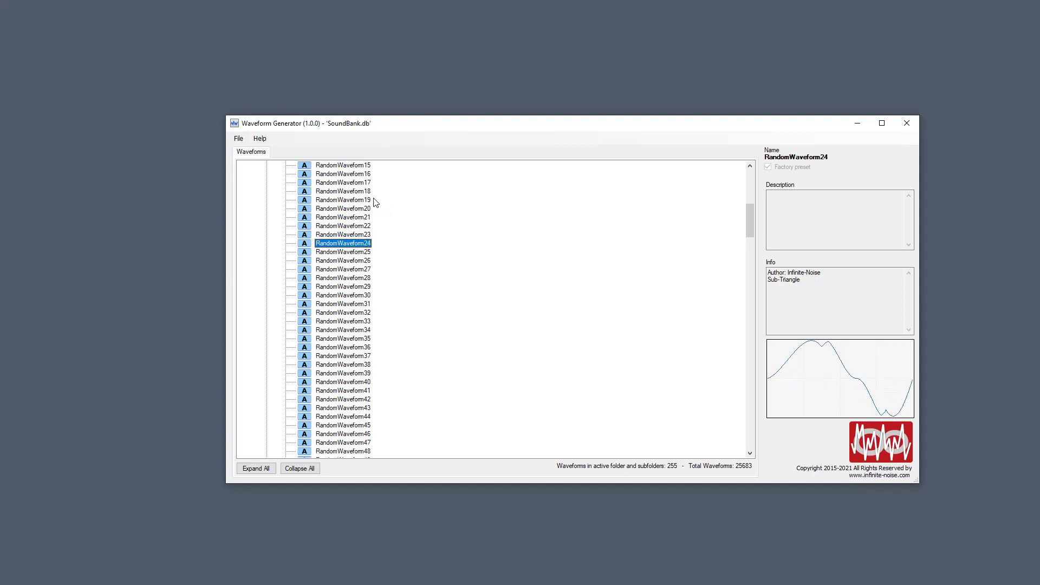
key("Down")
key("Down")
key("Down")
key("Down")
key("Down")
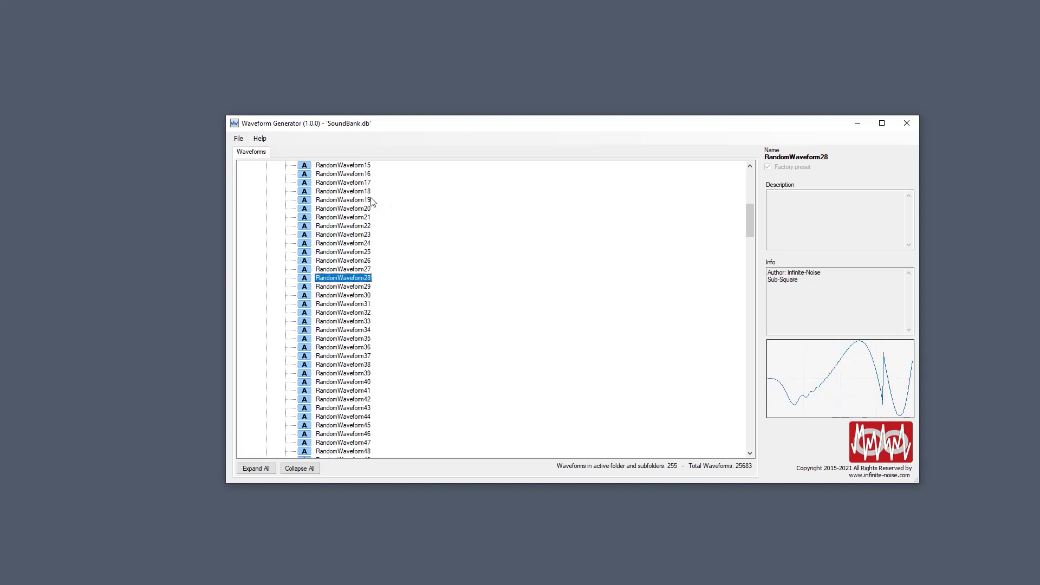
key("Down")
key("Down")
key("Down")
key("Down")
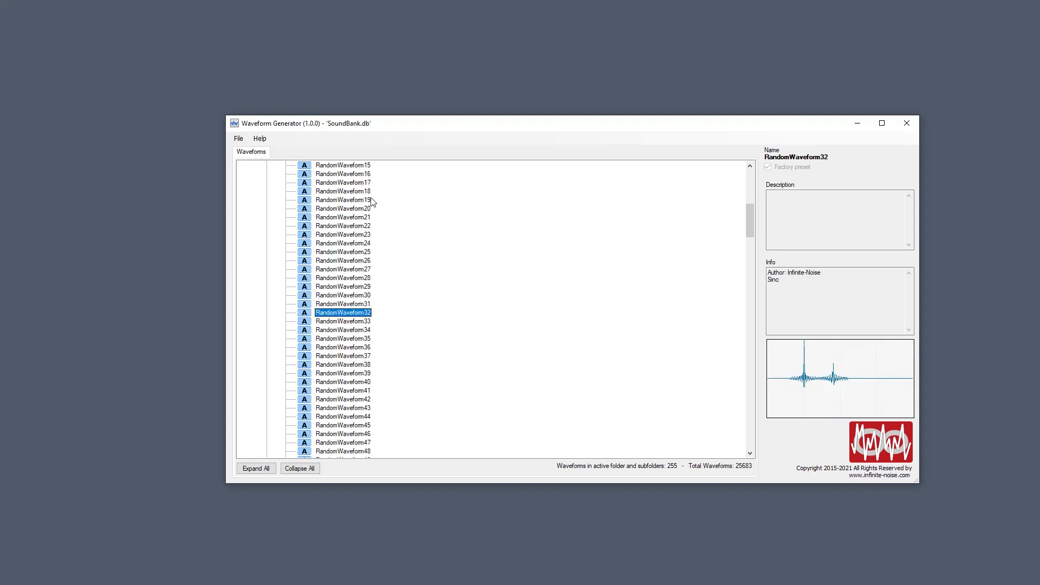
key("Down")
key("Down")
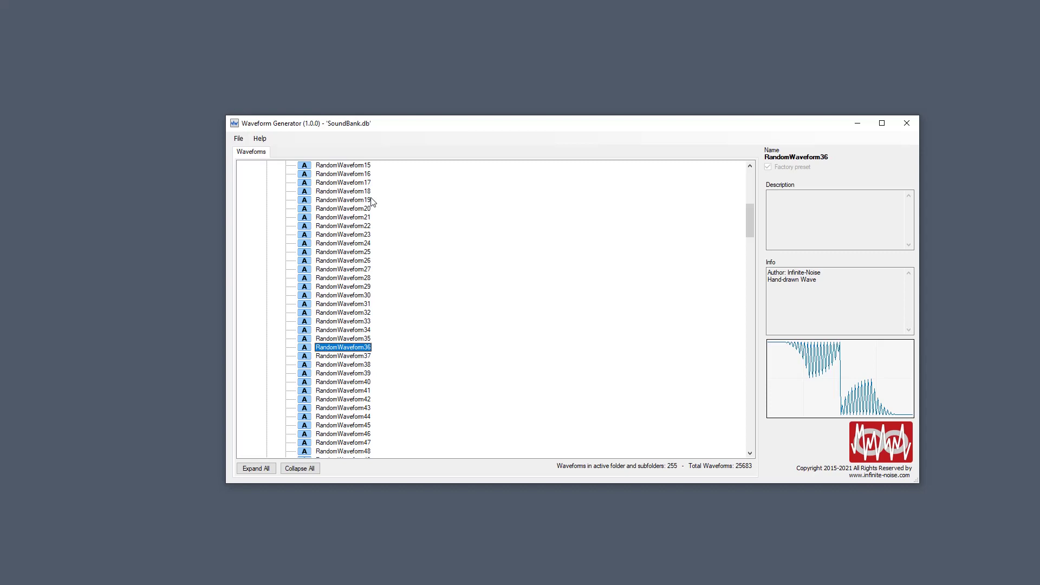
Open RandomWaveform36 for editing and randomize its waveform and converters several times
key("Return")
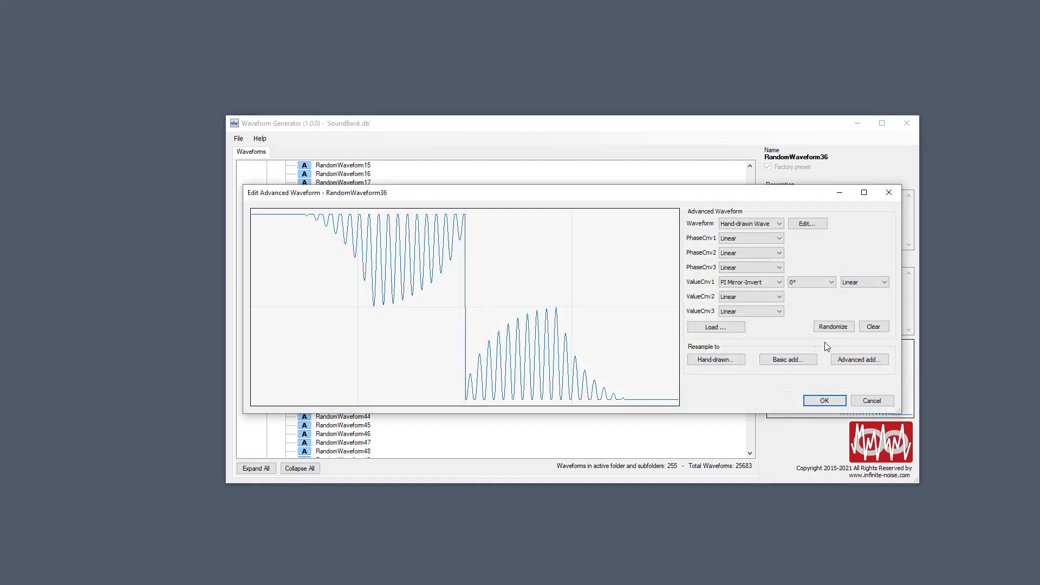
left_click(837, 328)
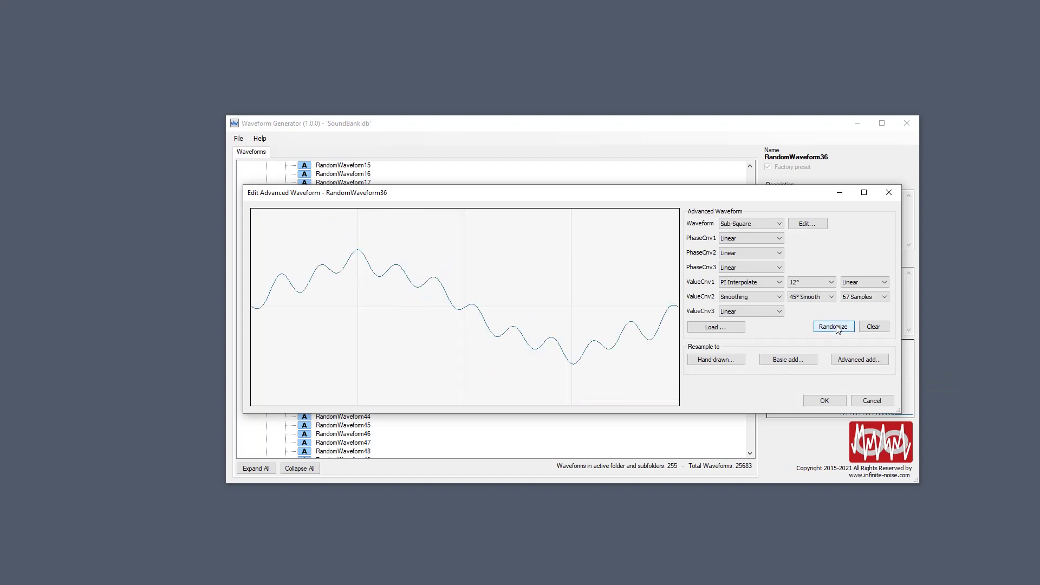
left_click(838, 328)
left_click(837, 328)
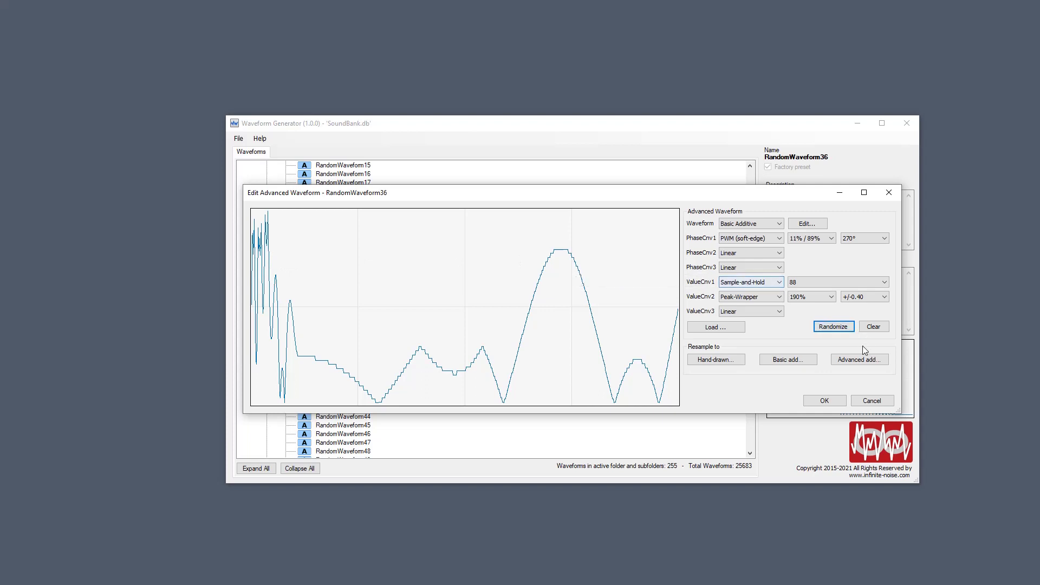
Strip the PWM (soft-edge) and Sample-and-Hold converters by setting PhaseCnv1 and ValueCnv1 to Linear
left_click(746, 239)
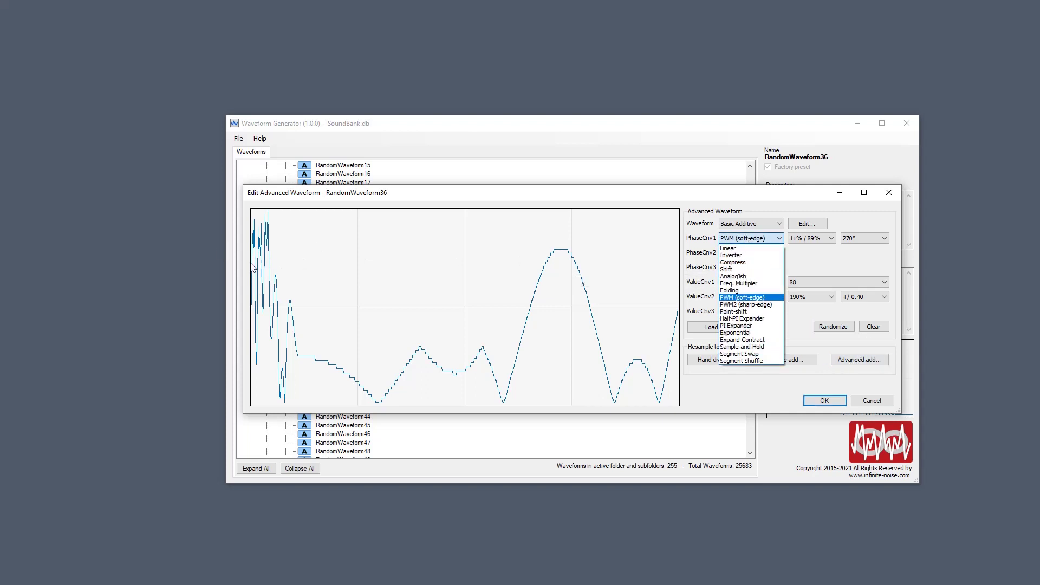
left_click(735, 248)
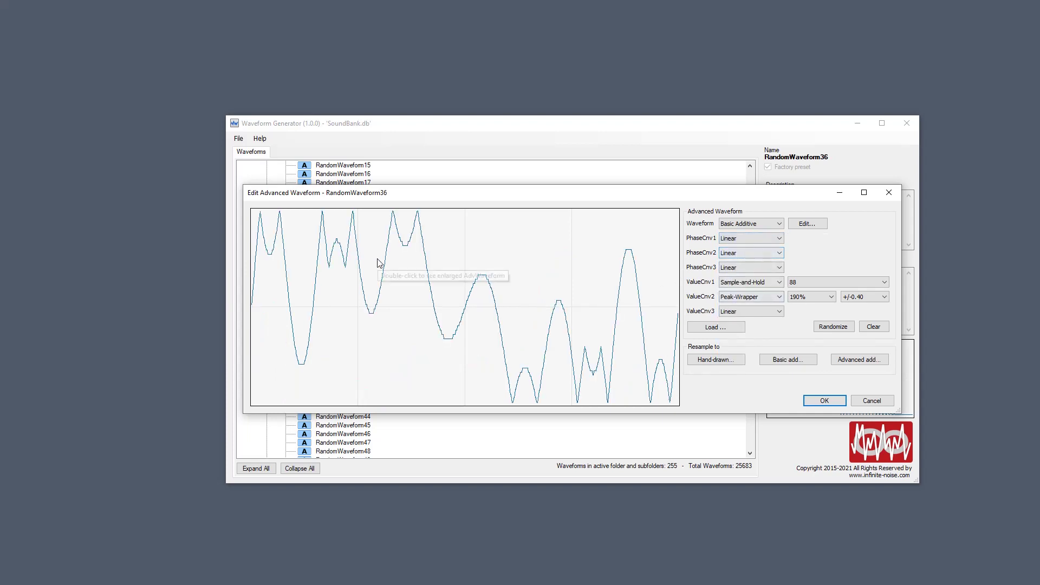
left_click(745, 282)
left_click(737, 294)
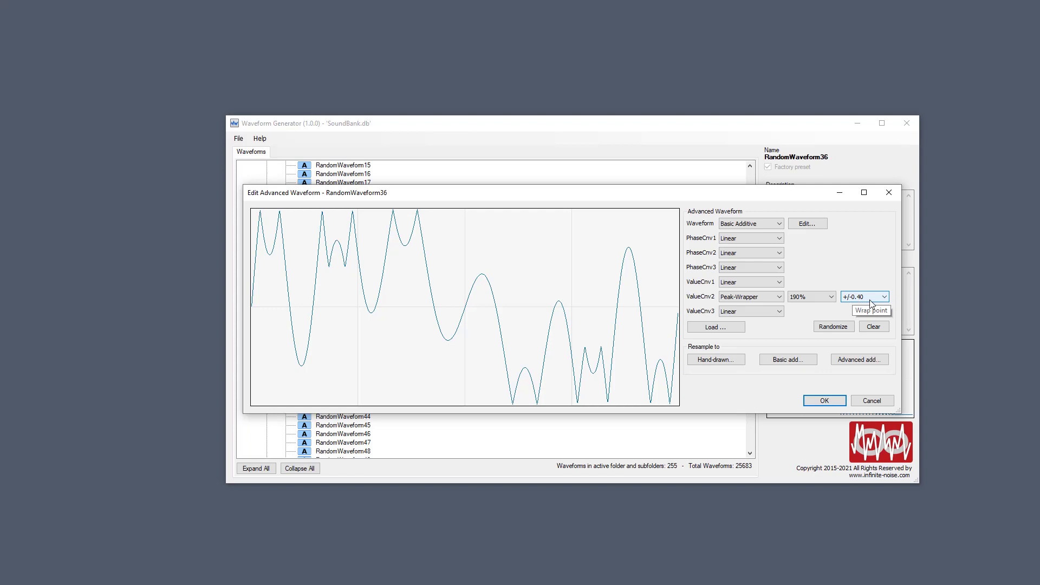
Try a Peak-Wrapper wrap point of +/-0.70, set it back to +/-0.40, and close RandomWaveform36's editor without saving
scroll(865, 303, "down", 5)
scroll(864, 303, "down", 5)
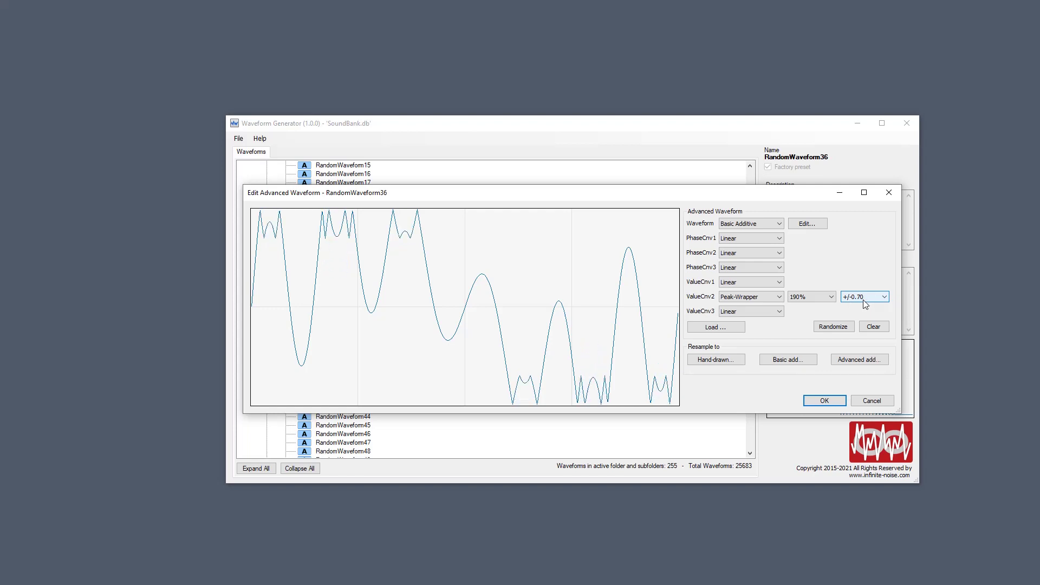
scroll(865, 303, "up", 6)
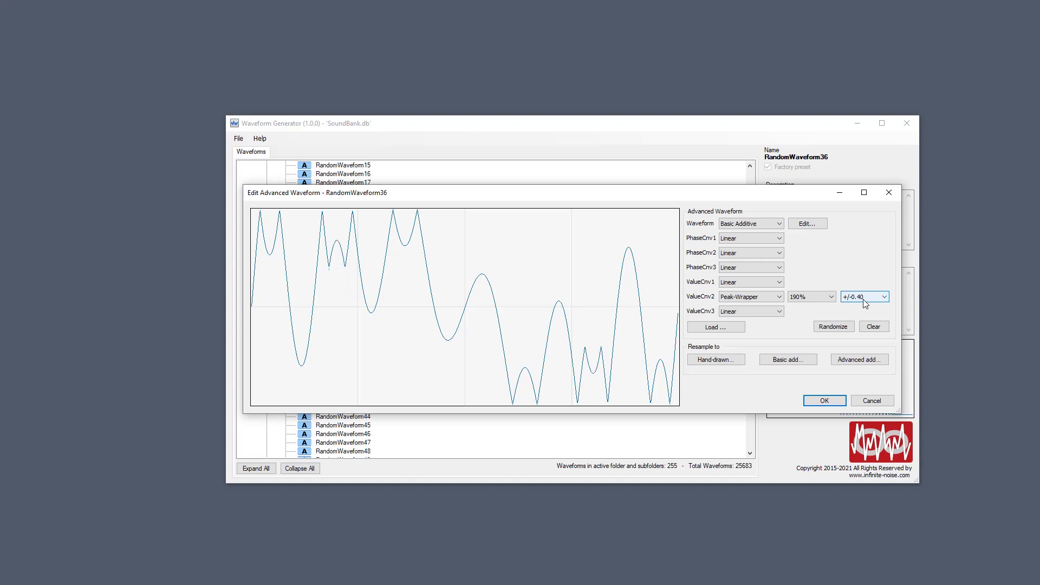
left_click(889, 194)
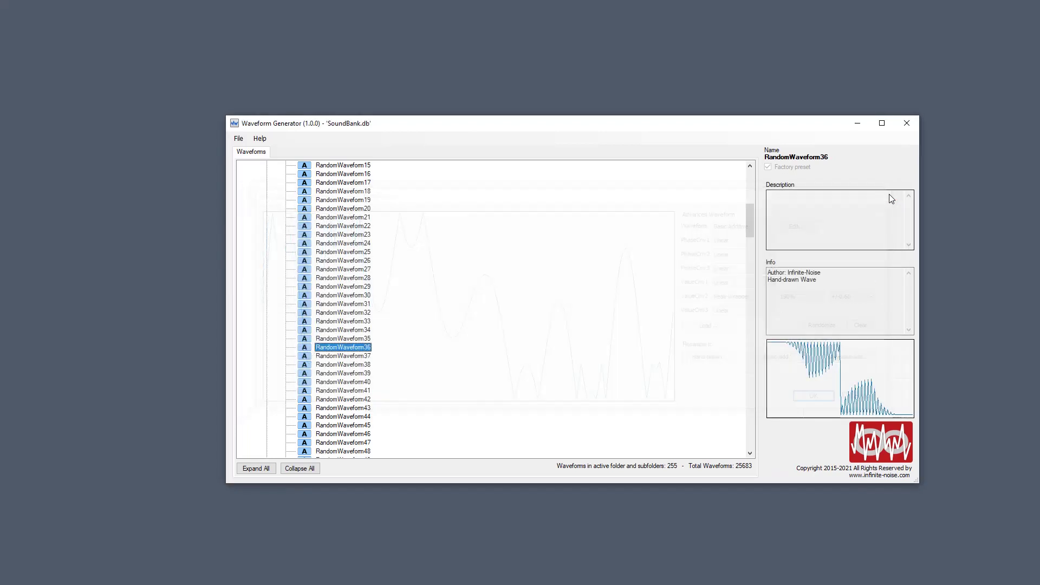